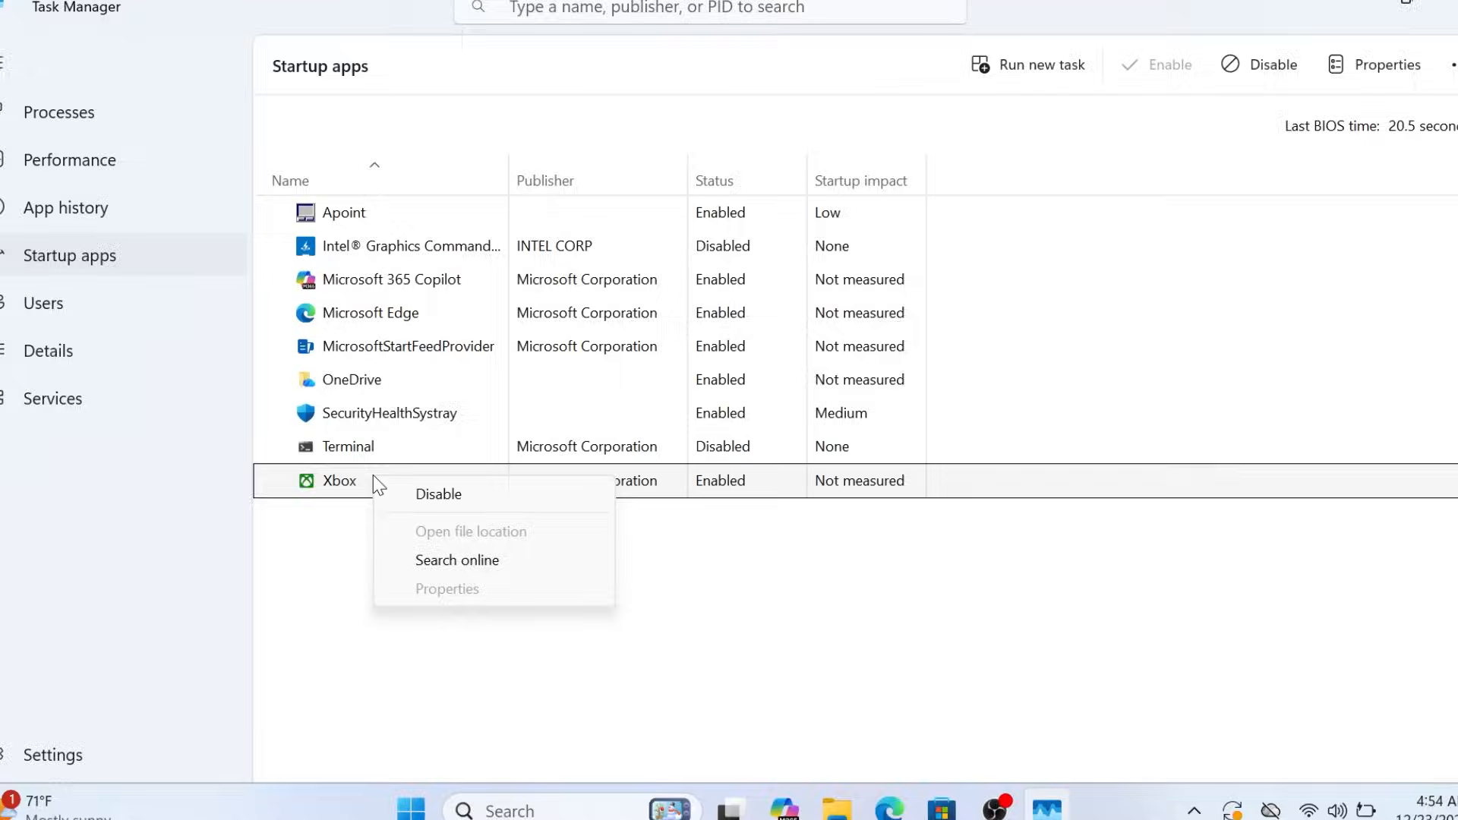
Disable Xbox and Microsoft 365 Copilot in the startup apps list
click(438, 494)
right_click(356, 278)
click(420, 287)
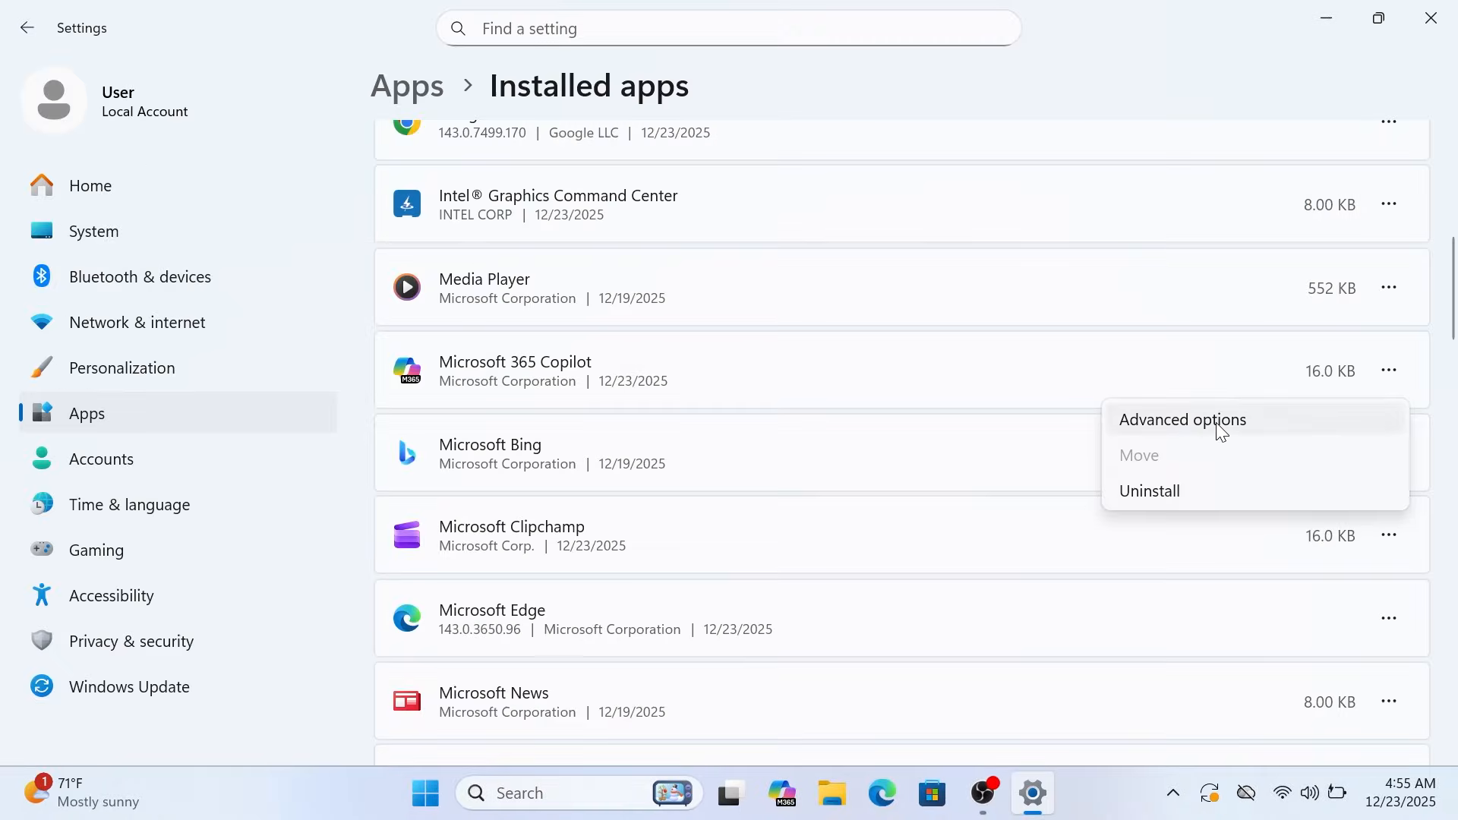
Open the background permission choices in the advanced options of Microsoft 365 Copilot
click(1215, 423)
scroll(1215, 422, down, 1)
scroll(1216, 423, down, 1)
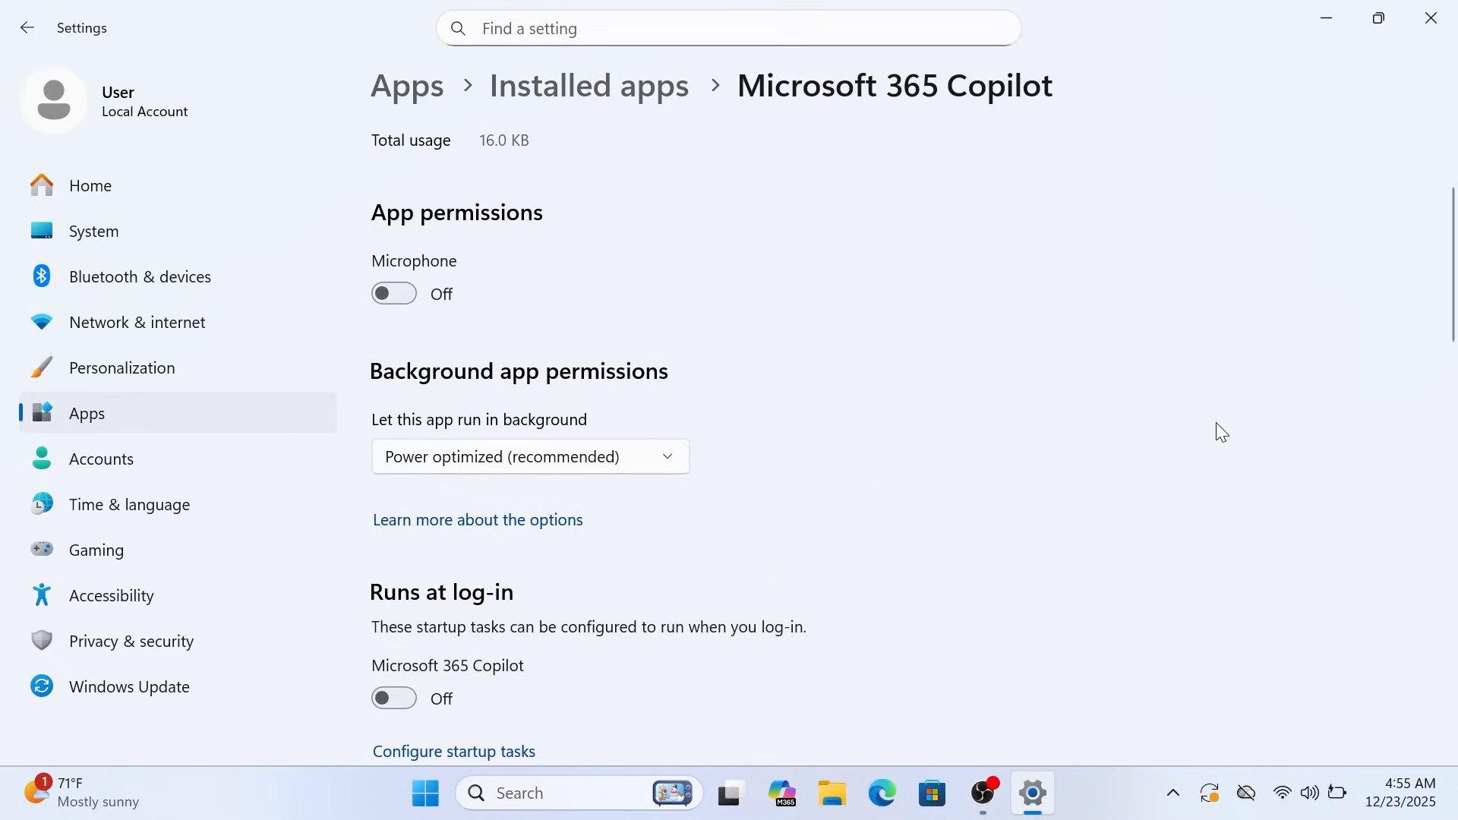
click(532, 456)
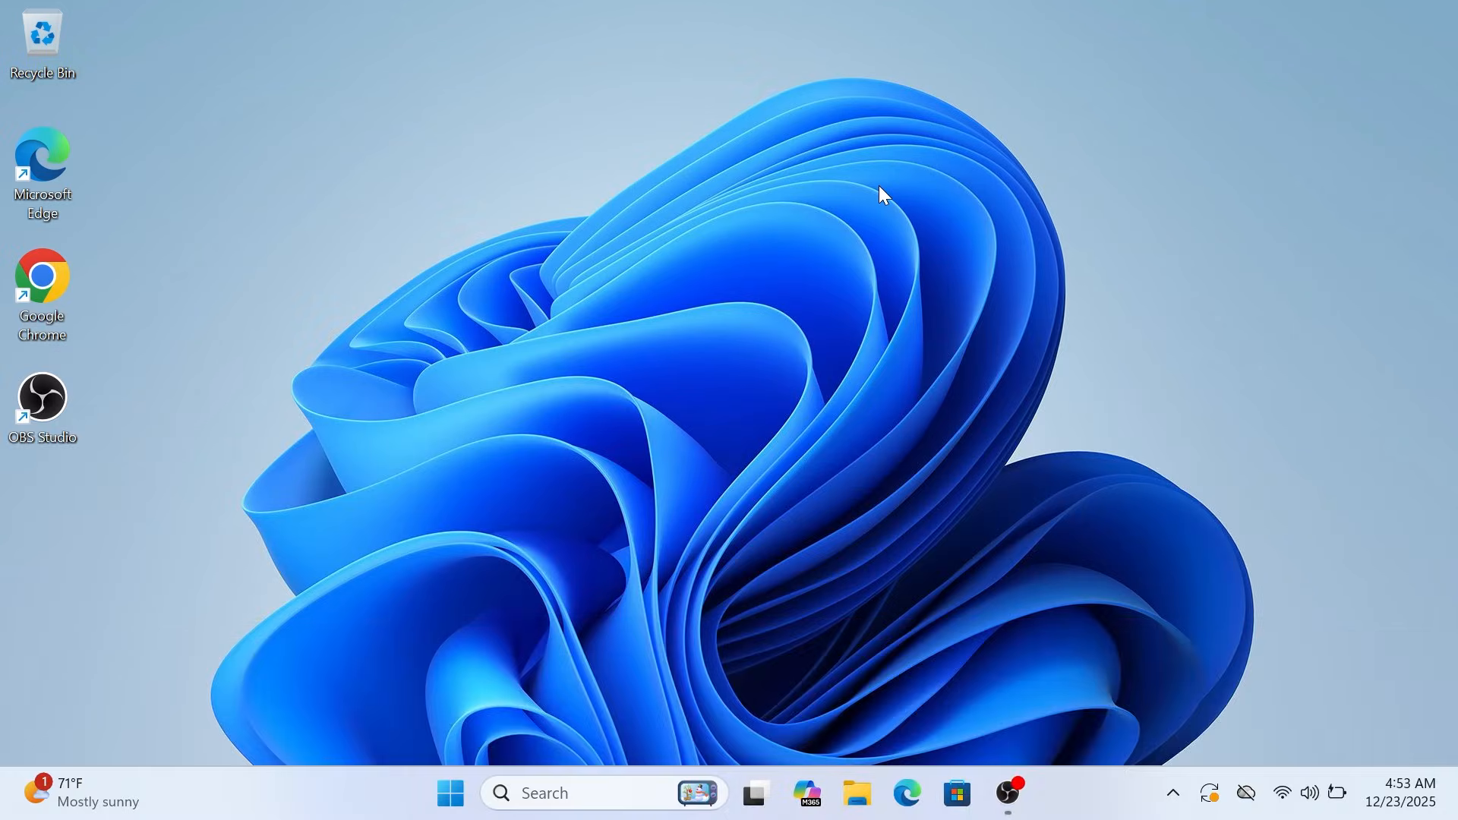
Switch to Task Manager, show its startup apps list and maximize the window
key(ctrl+shift+Escape)
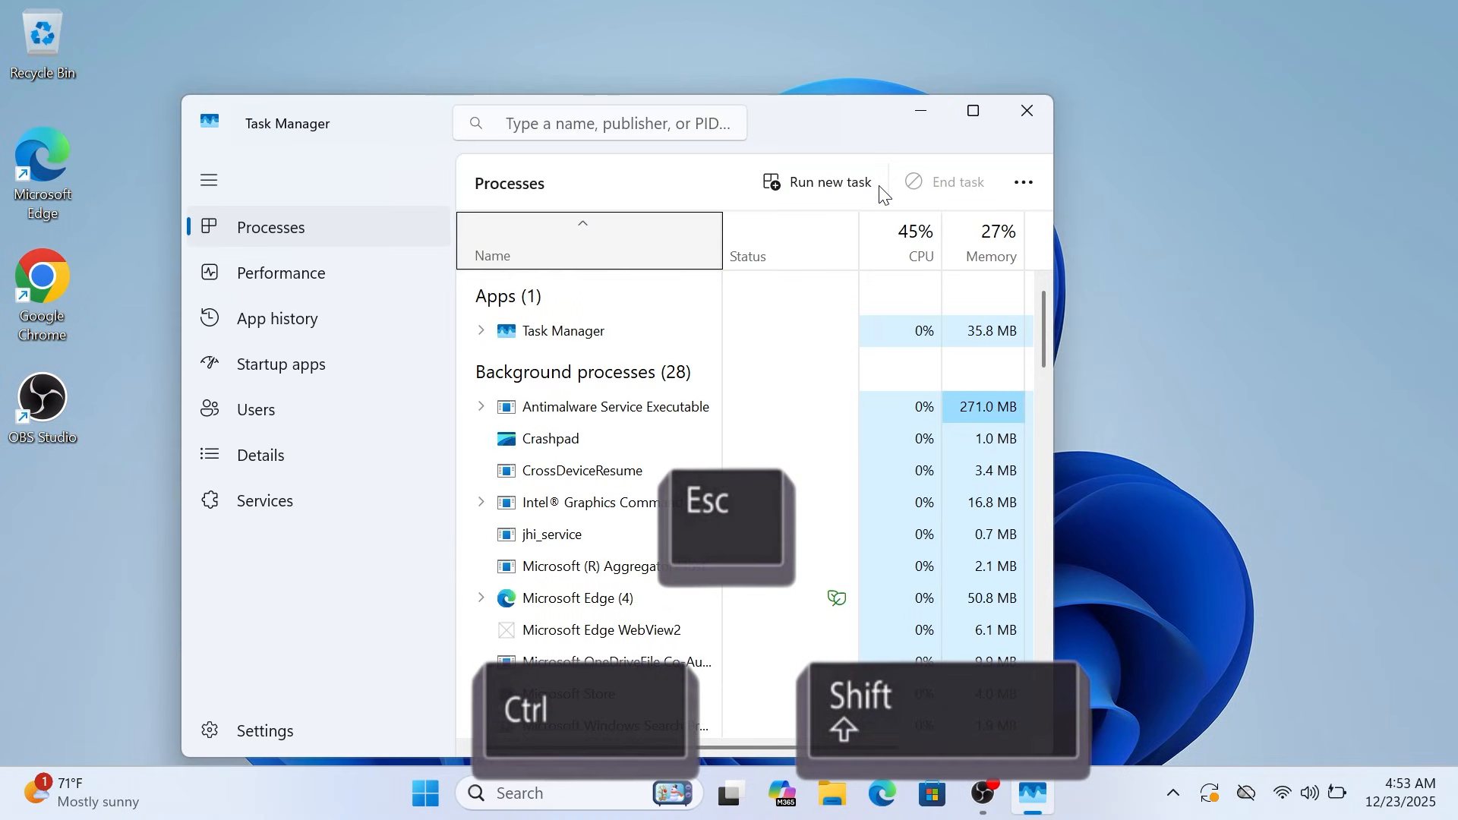
click(267, 380)
click(976, 116)
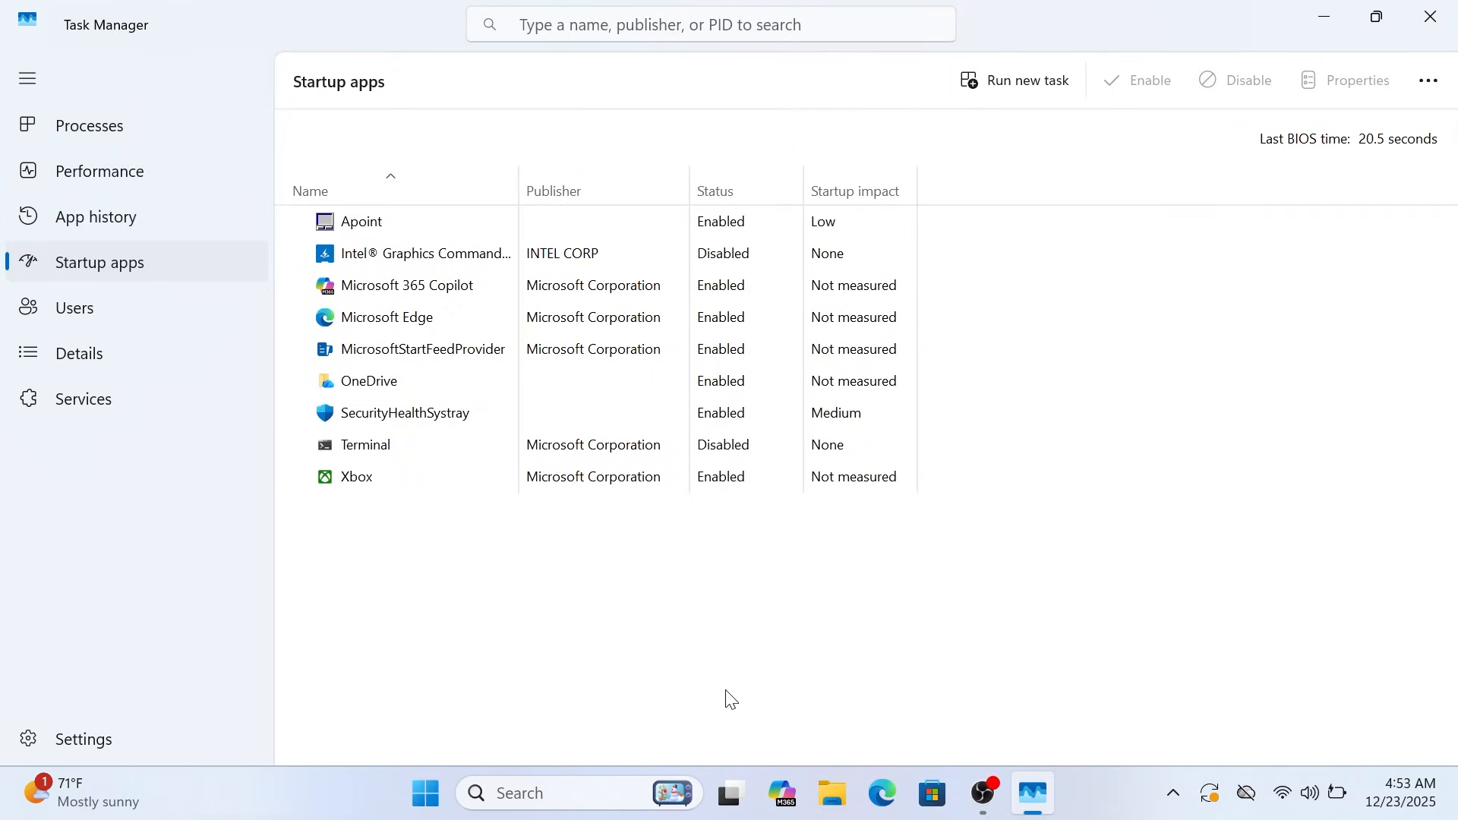
Disable Xbox, Microsoft 365 Copilot, Microsoft Edge, OneDrive and MicrosoftStartFeedProvider as startup apps
right_click(392, 480)
click(464, 491)
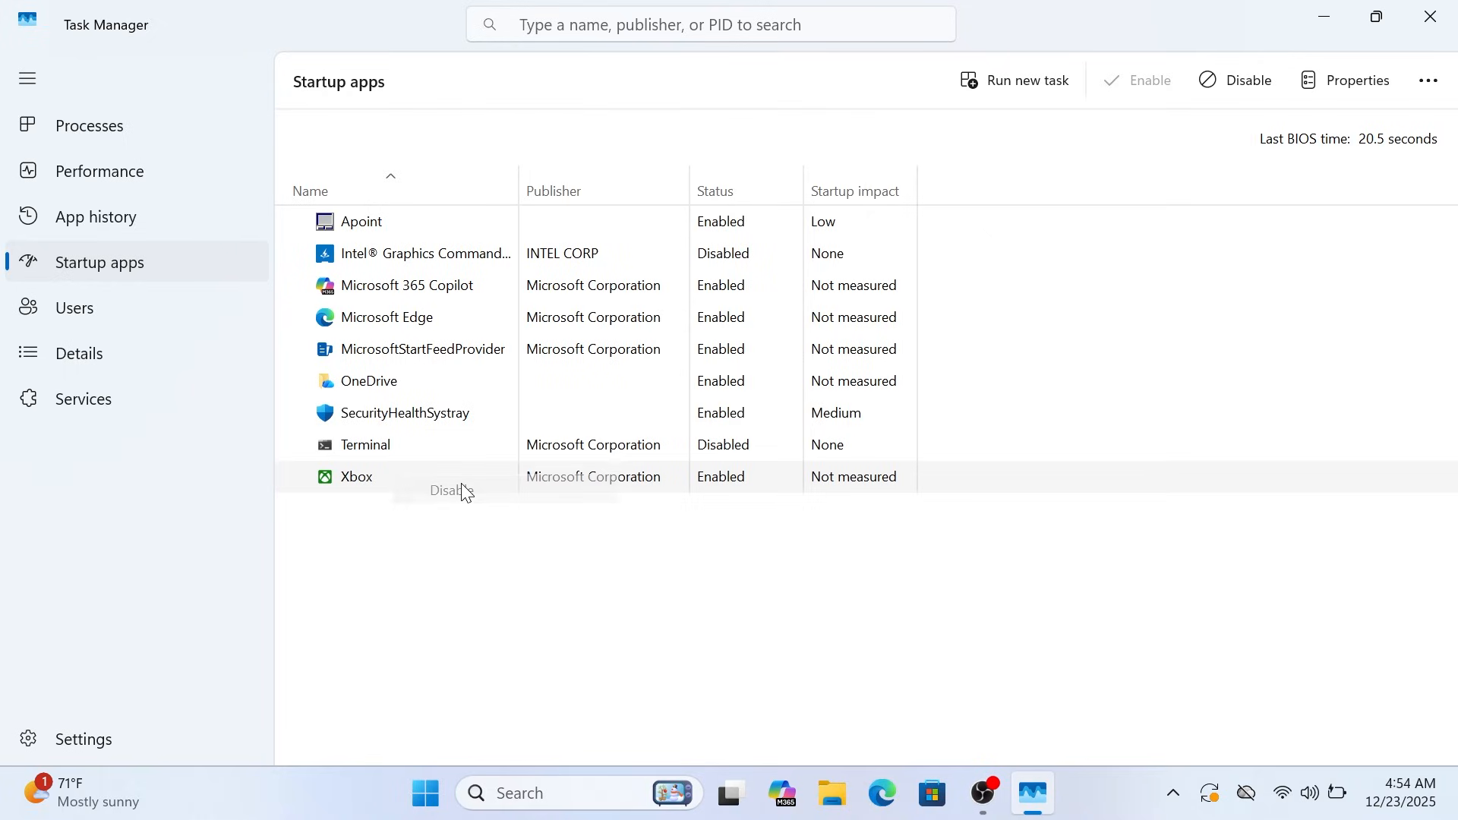
right_click(371, 286)
click(430, 298)
right_click(410, 325)
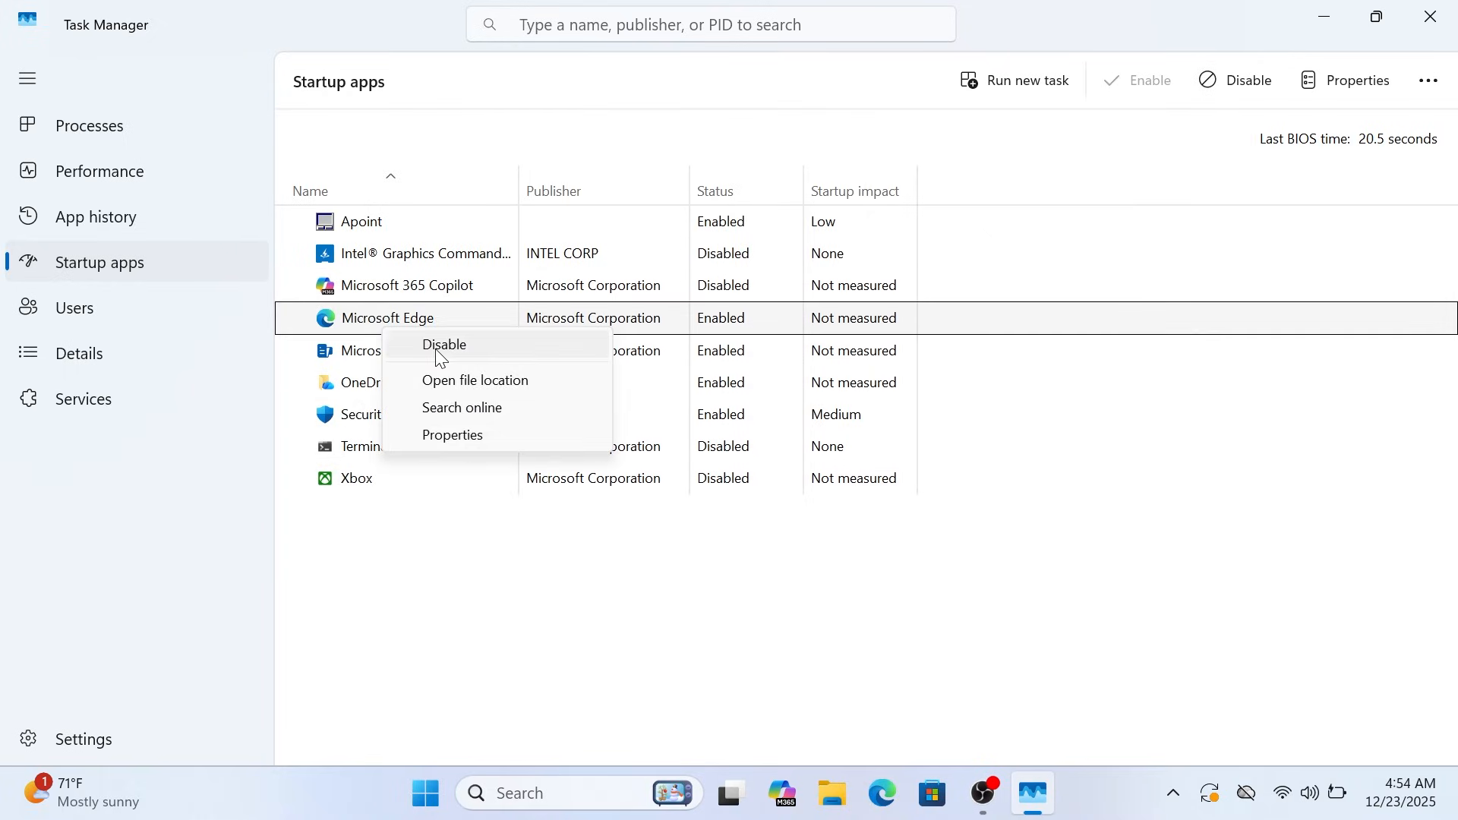
click(444, 343)
right_click(391, 378)
click(451, 390)
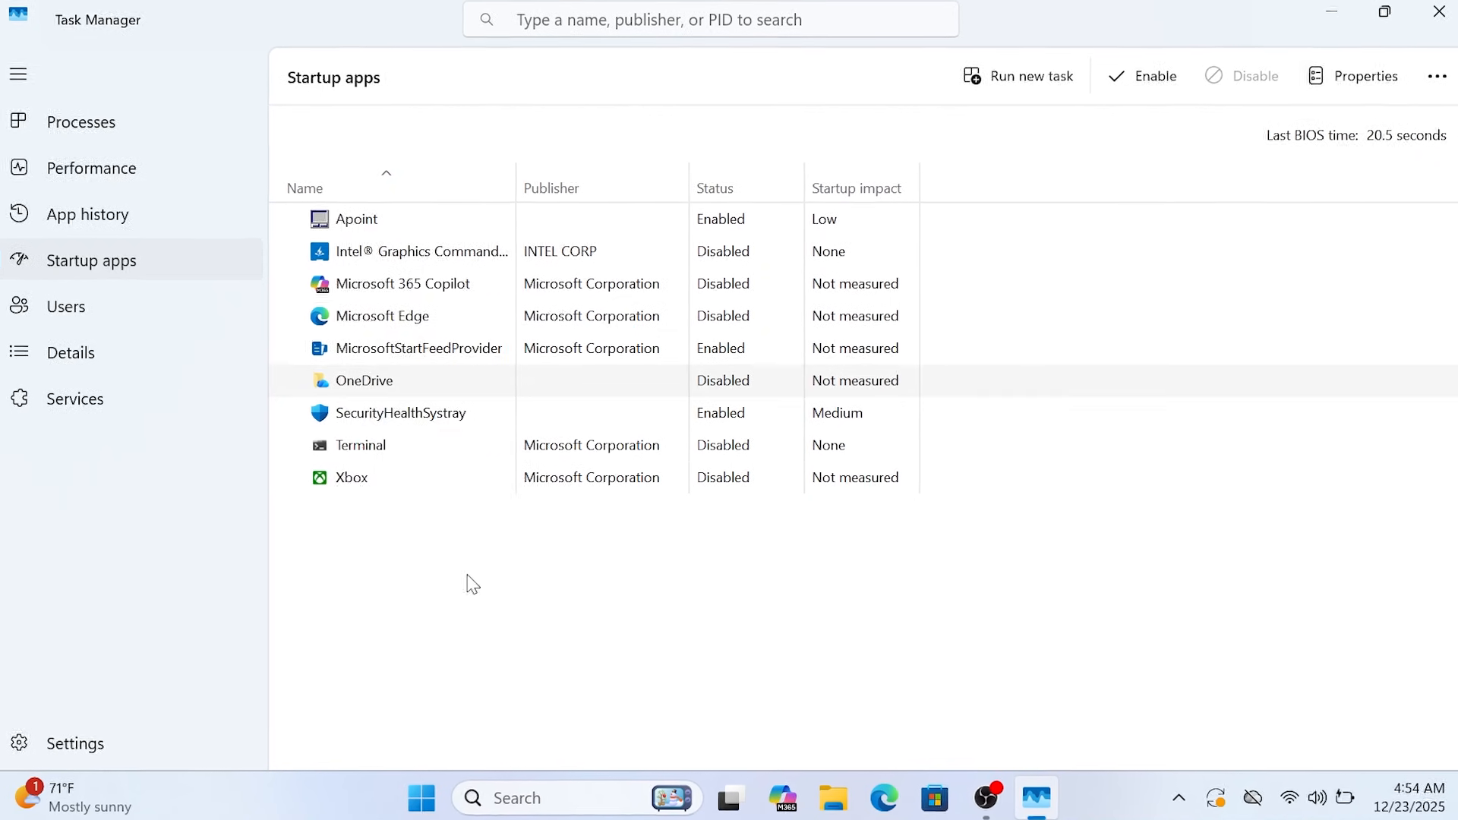
right_click(422, 346)
click(499, 371)
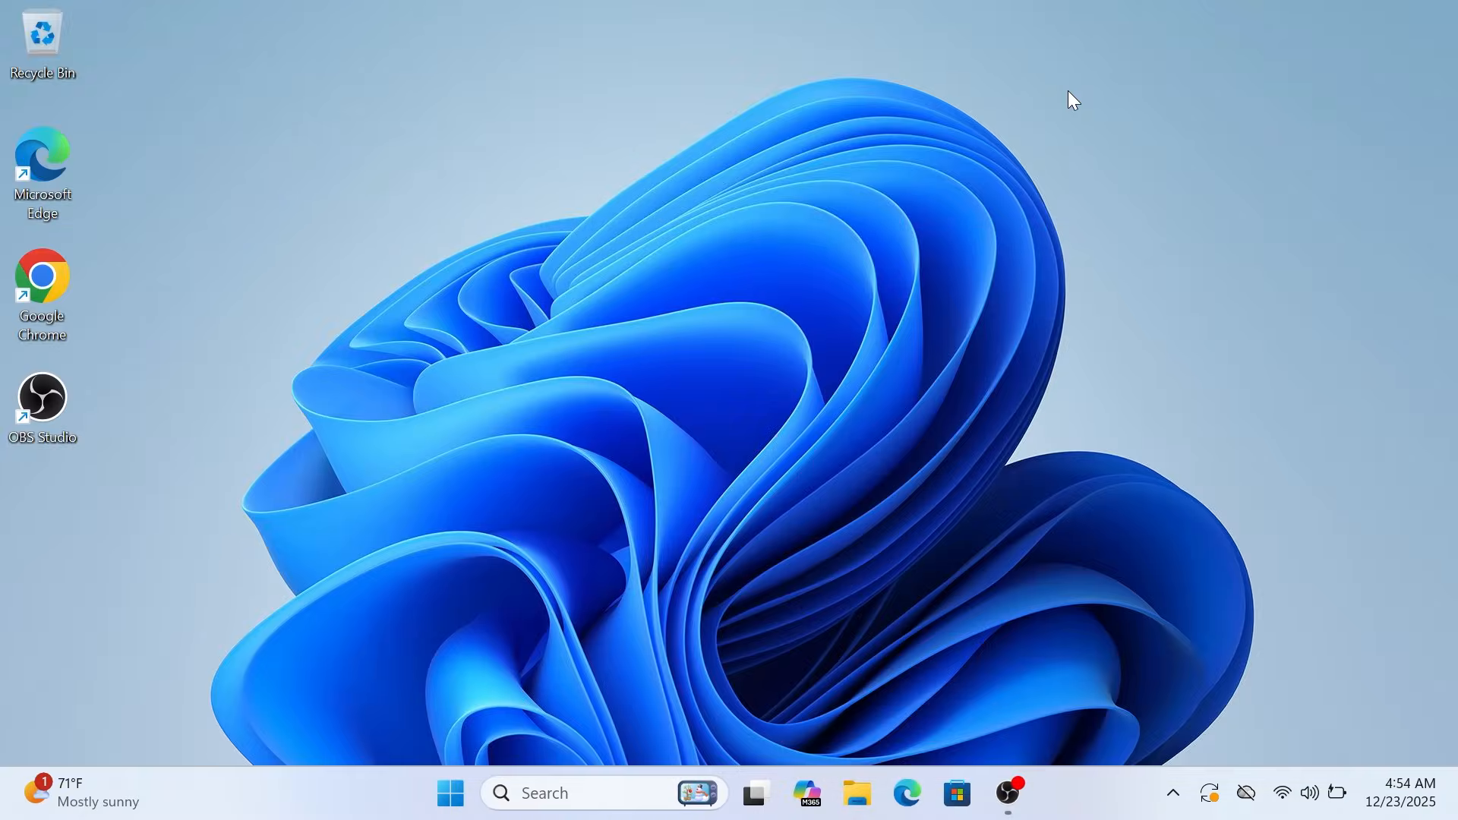
Switch to Windows Settings in a maximized window and open the list of installed apps
key(super+i)
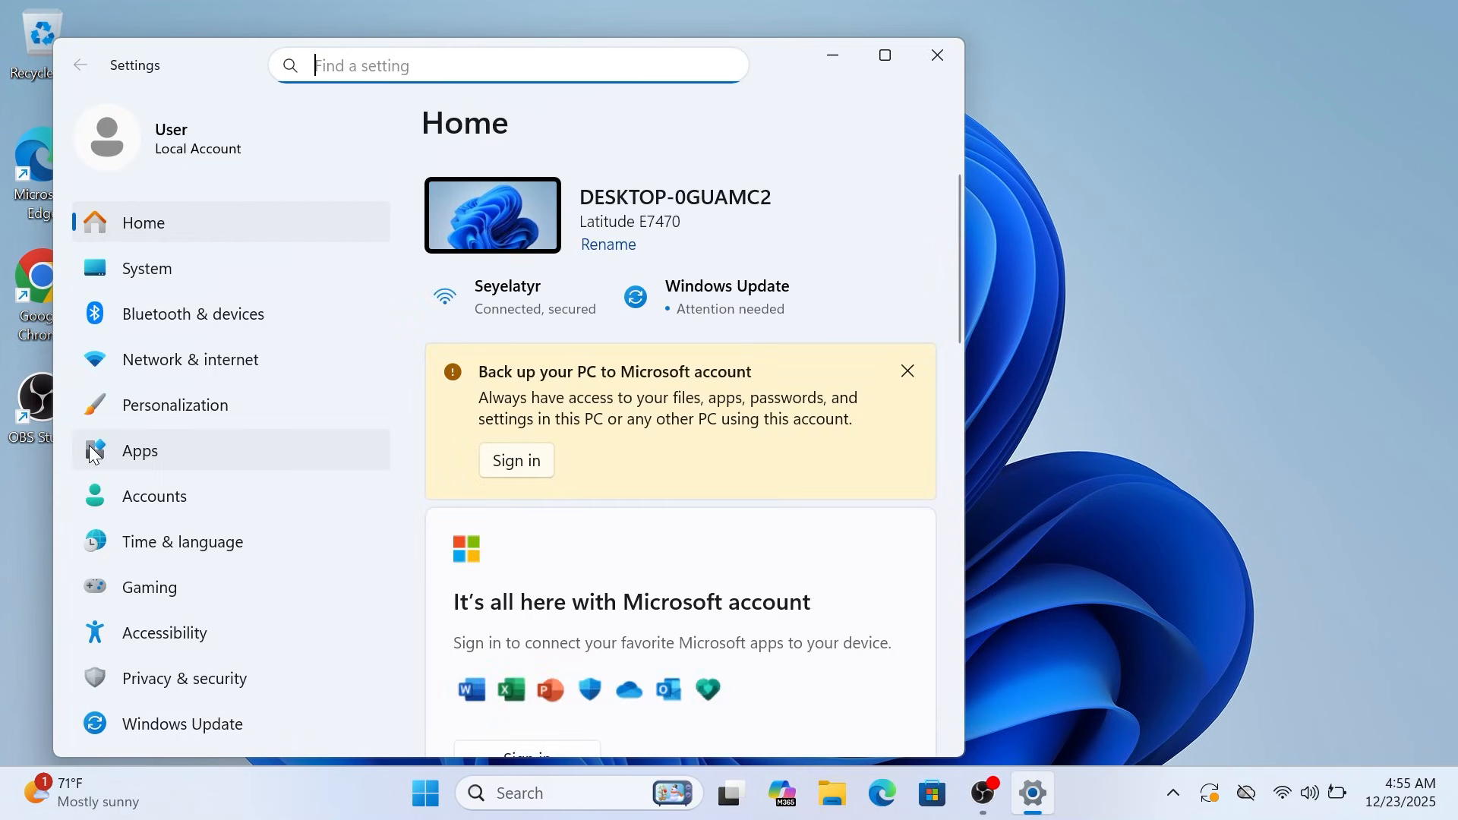
click(92, 453)
click(883, 54)
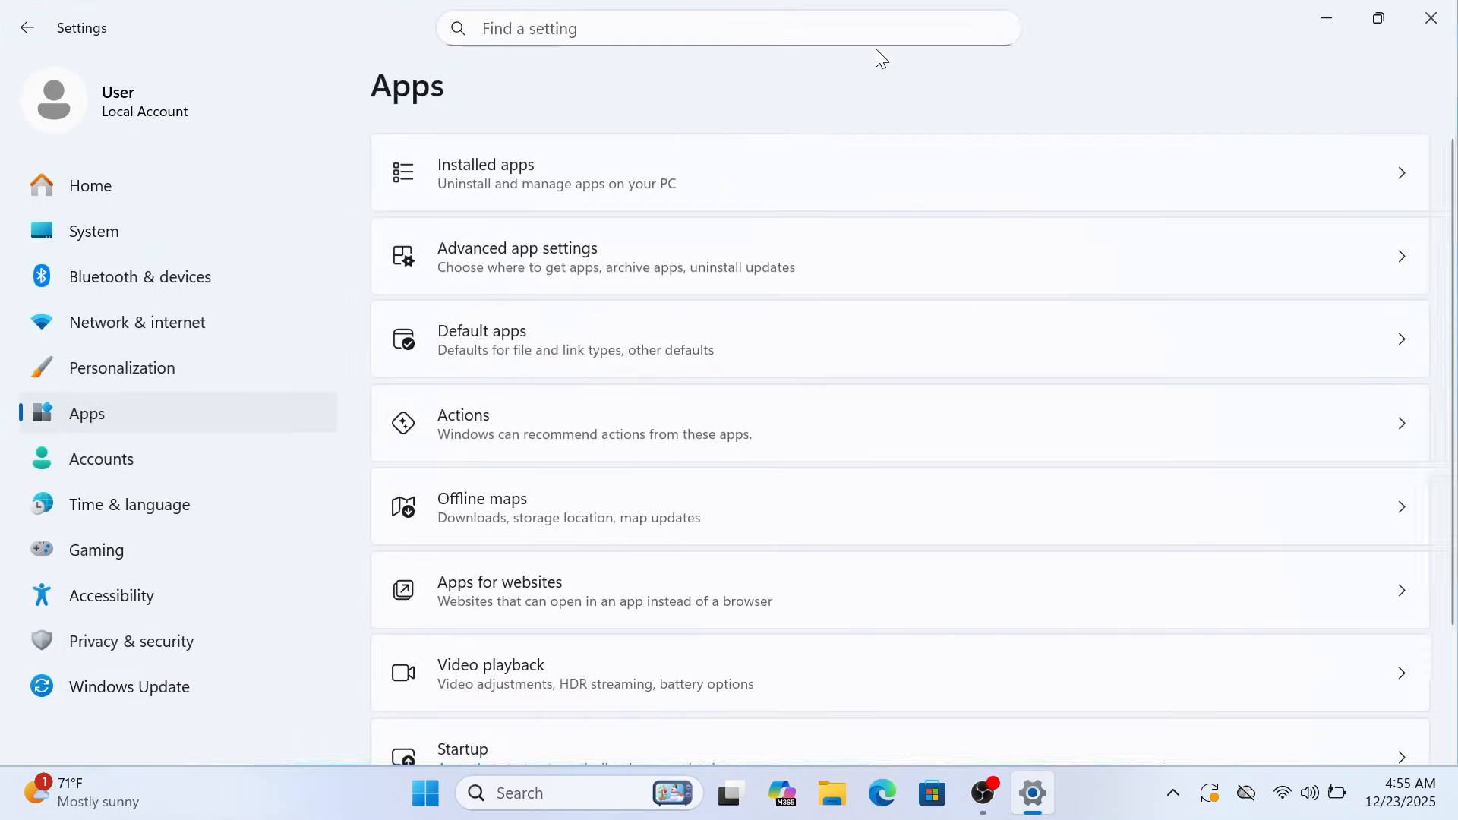
click(560, 194)
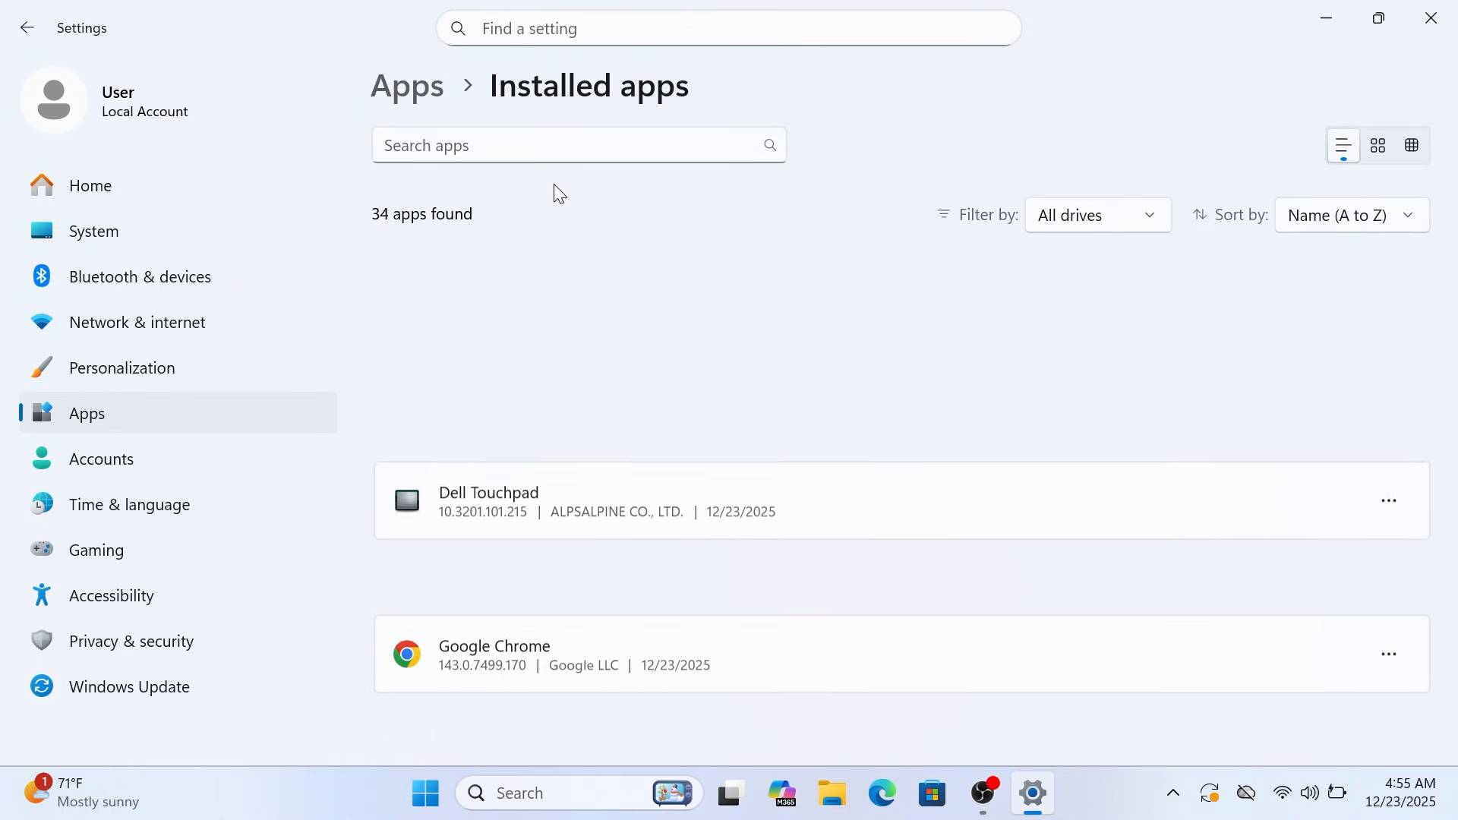
Set the background app permission of Microsoft 365 Copilot to Never in its advanced options
scroll(619, 313, down, 5)
scroll(622, 319, down, 4)
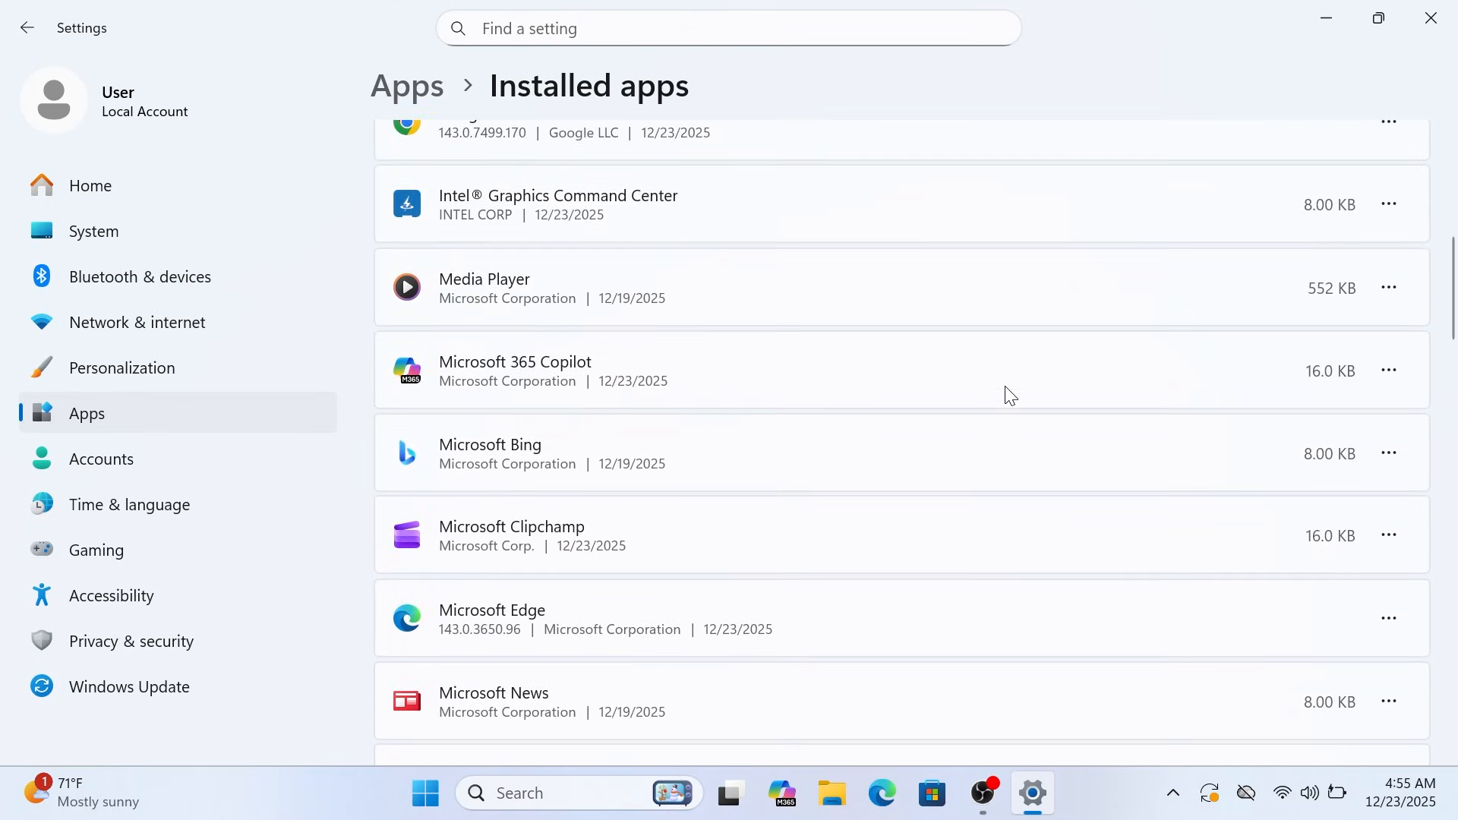
click(1386, 374)
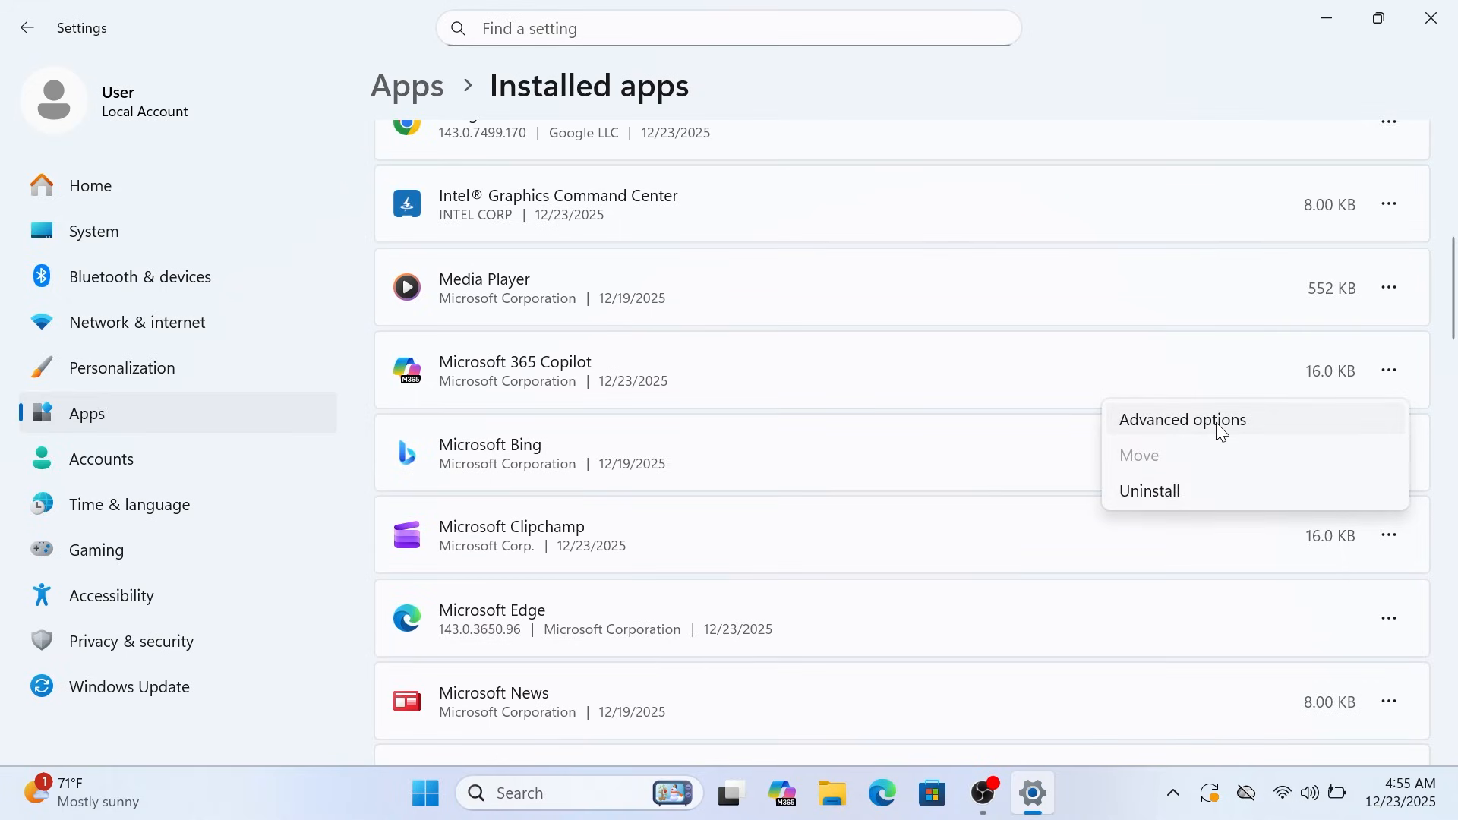
click(1184, 420)
scroll(1216, 424, down, 3)
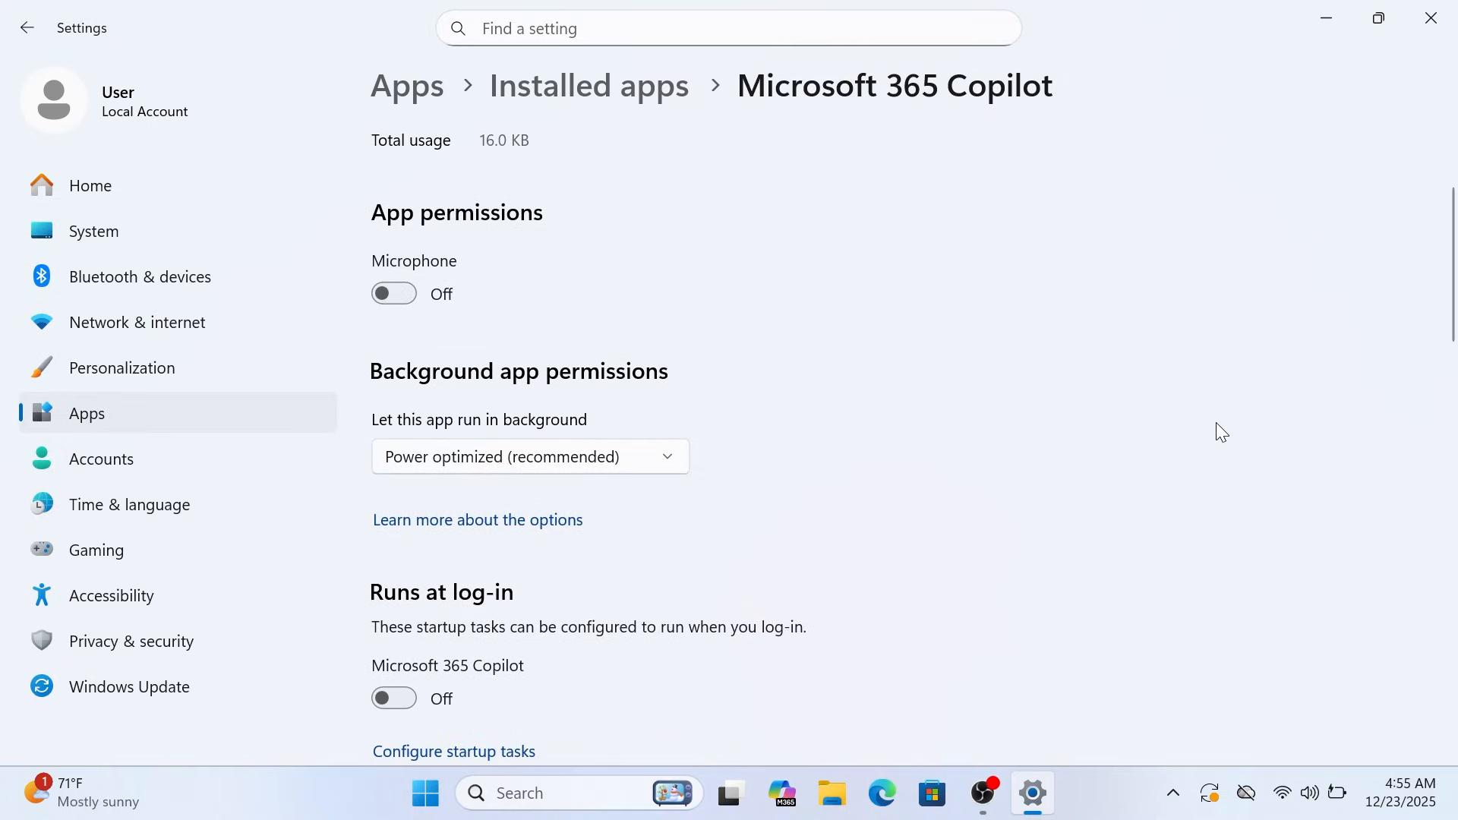
click(594, 456)
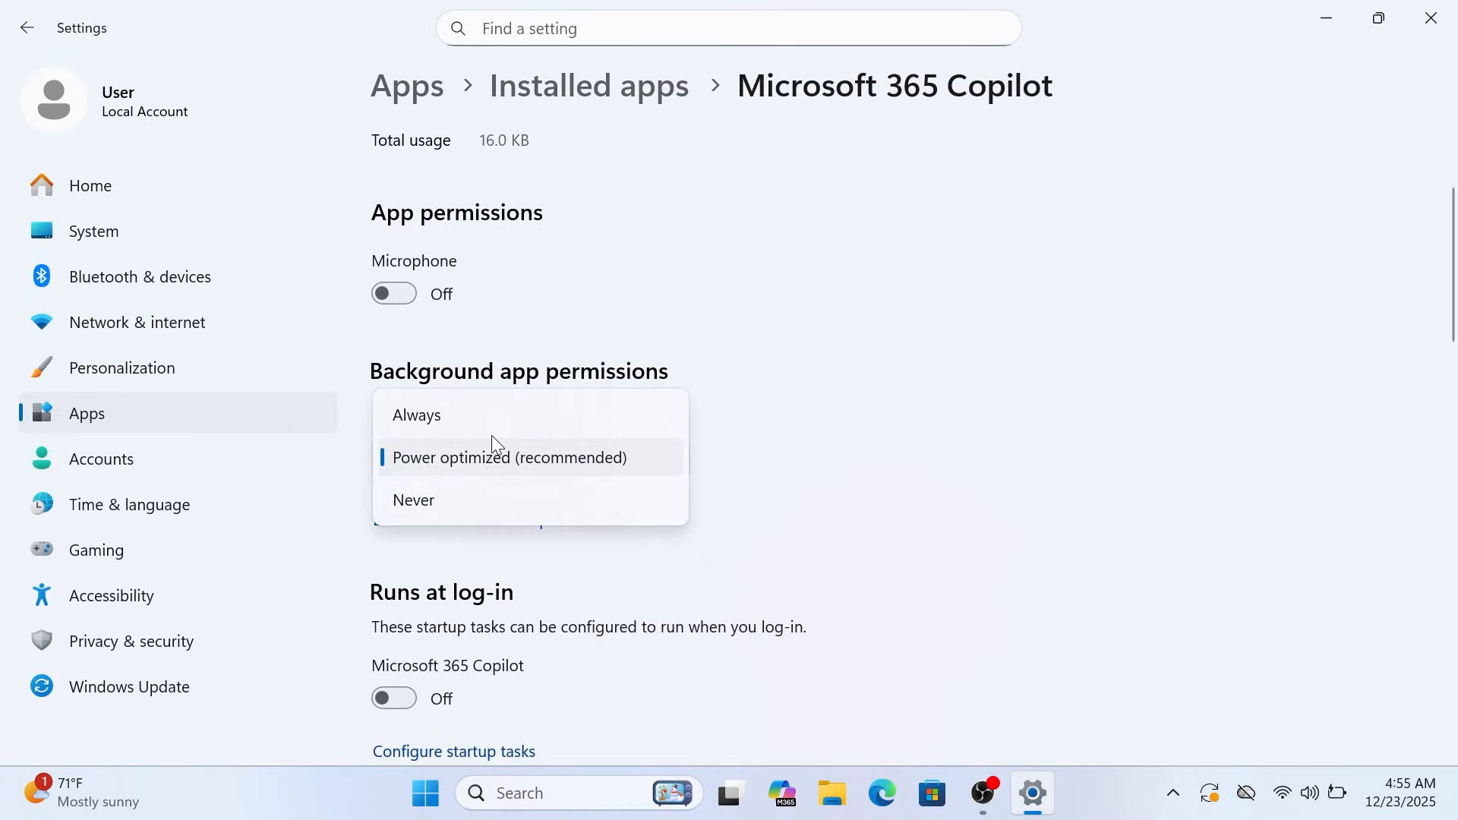
click(451, 502)
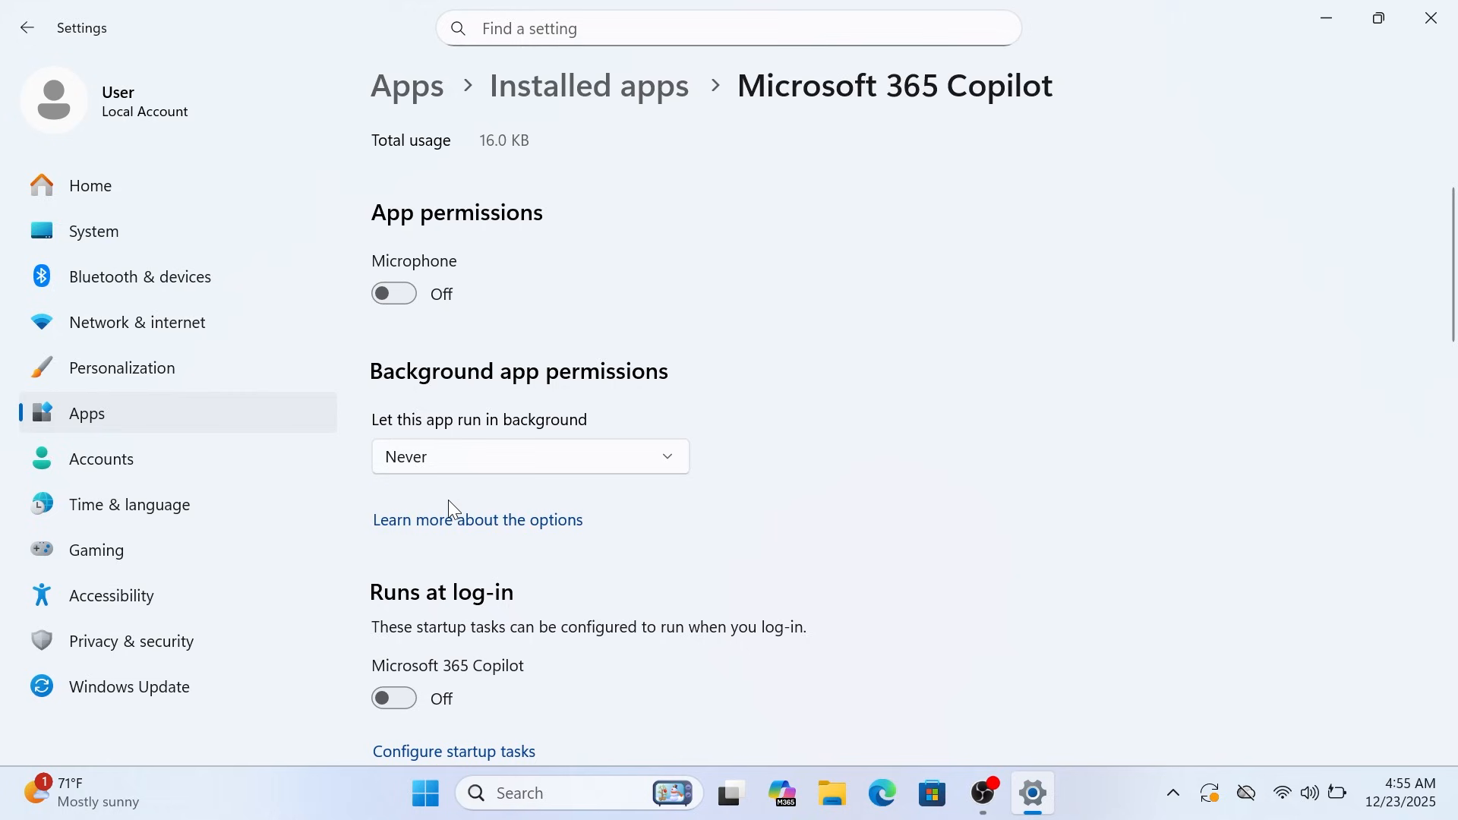
Set the background app permission of Power Automate to Never and return to the installed apps list
click(621, 97)
scroll(1412, 480, down, 5)
scroll(1412, 481, down, 3)
click(1388, 563)
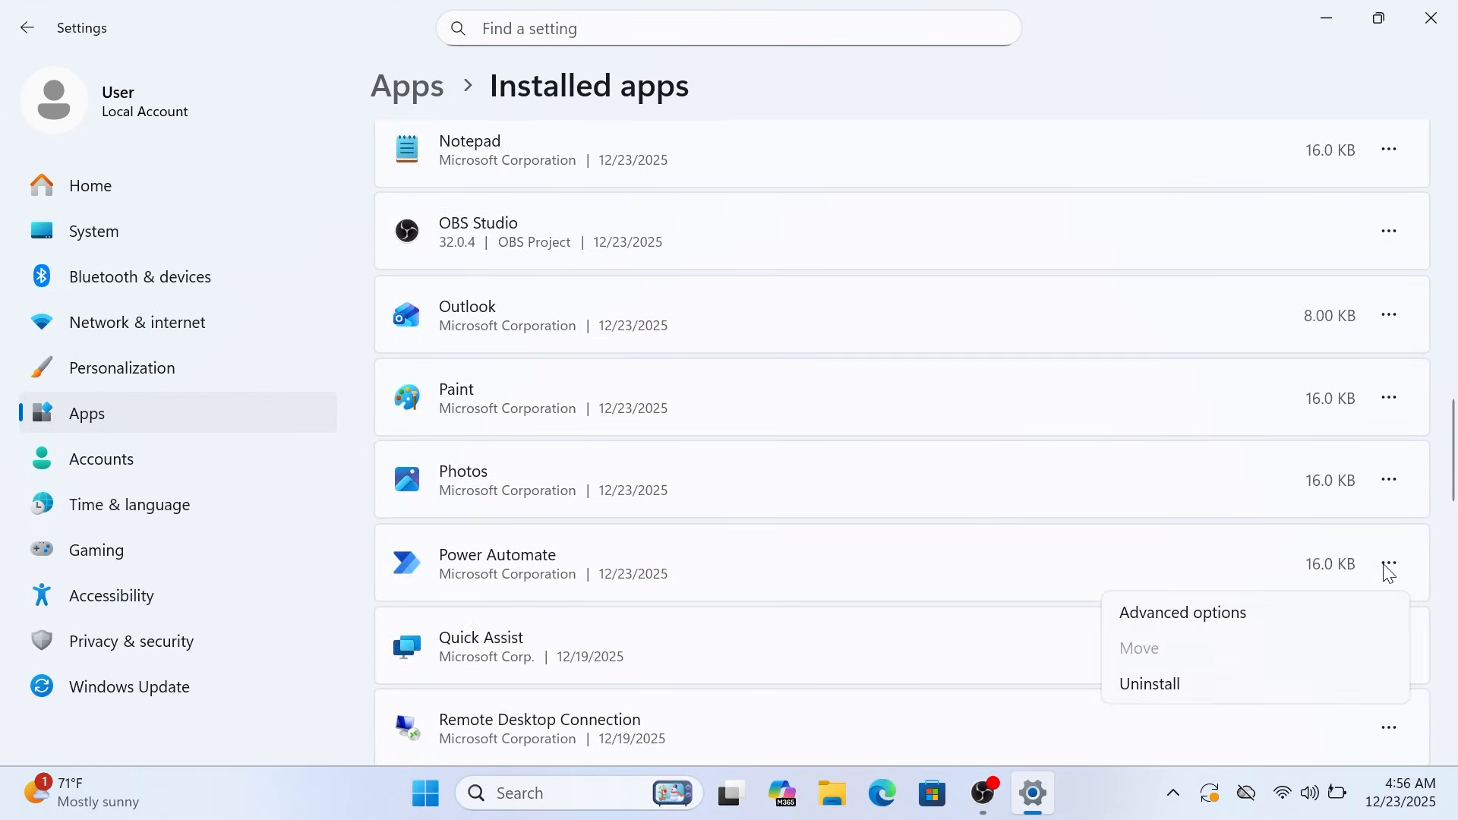
click(1224, 610)
click(630, 493)
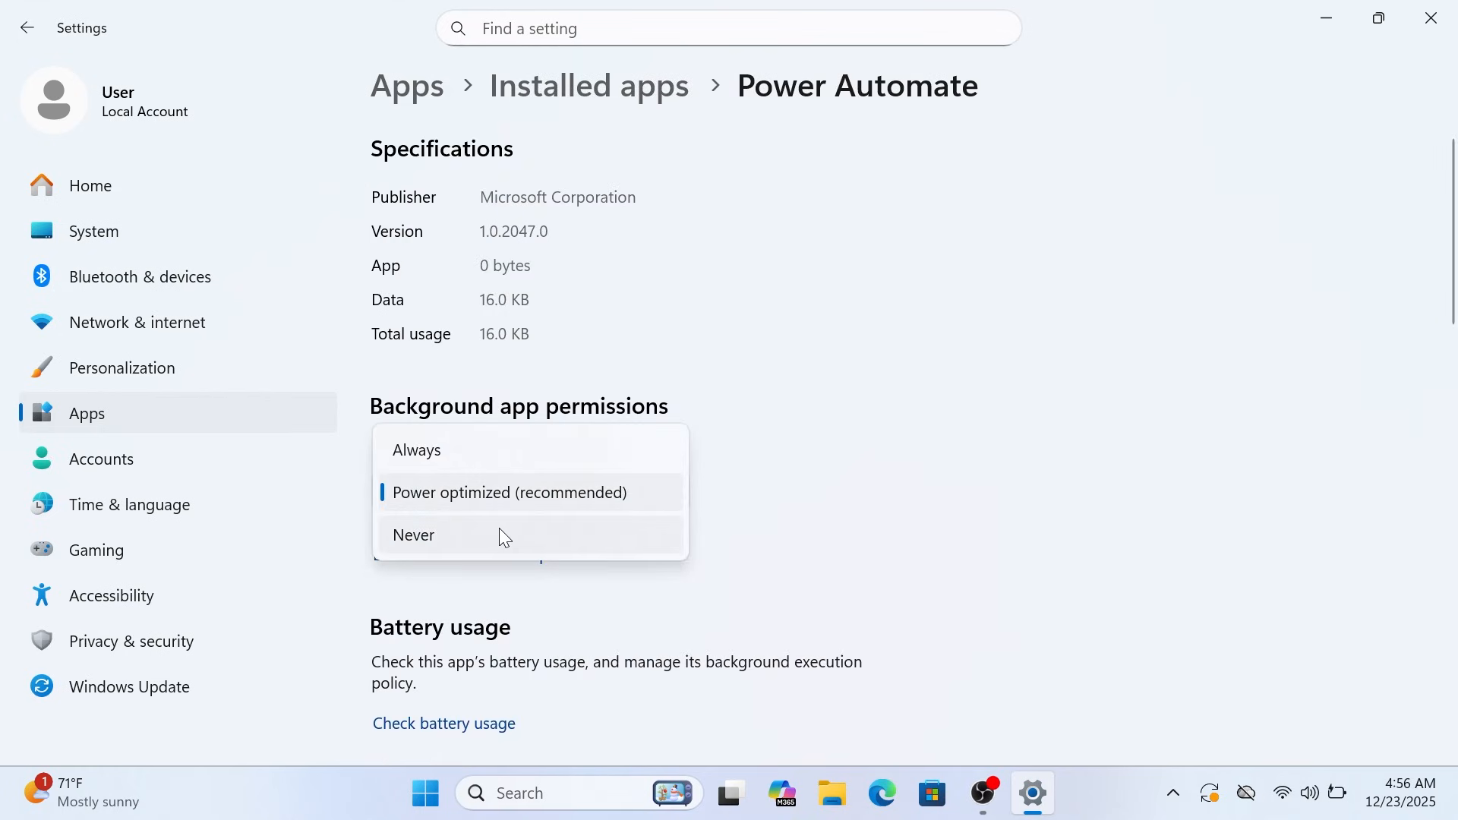
click(498, 534)
click(596, 90)
scroll(828, 498, down, 3)
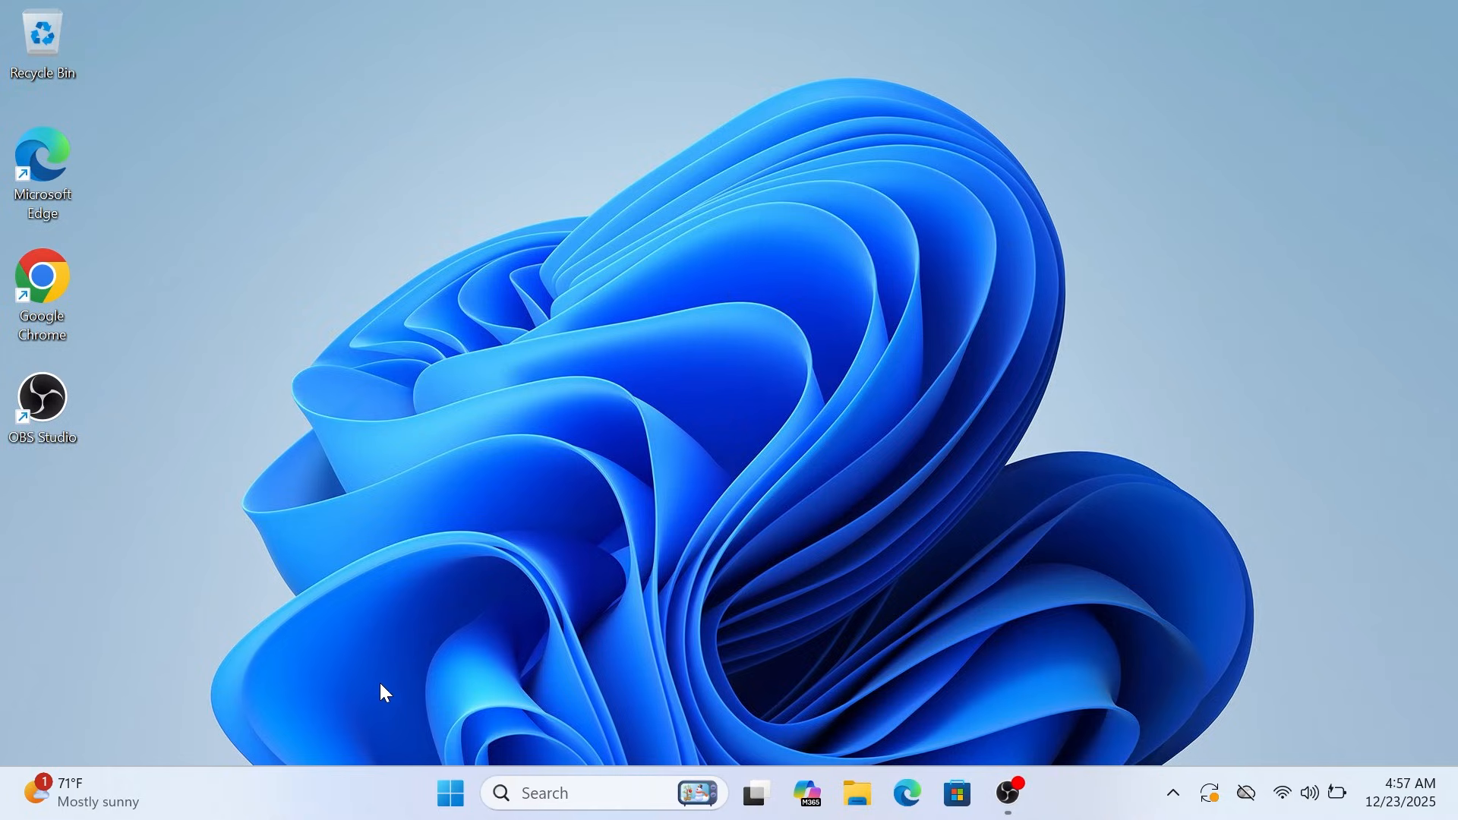
Open the advanced system settings from the system's About page in Windows Settings
click(439, 784)
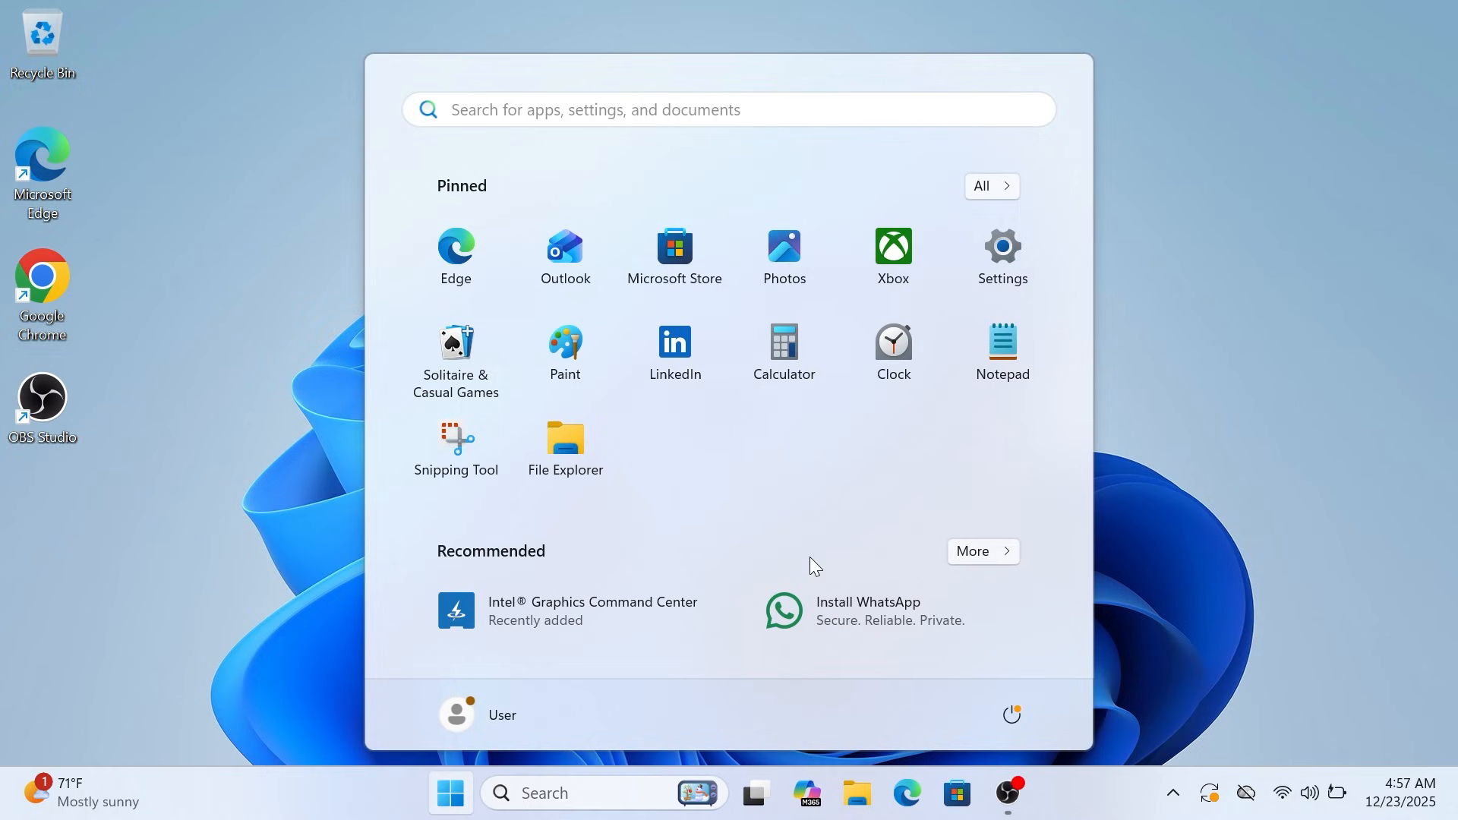
click(991, 264)
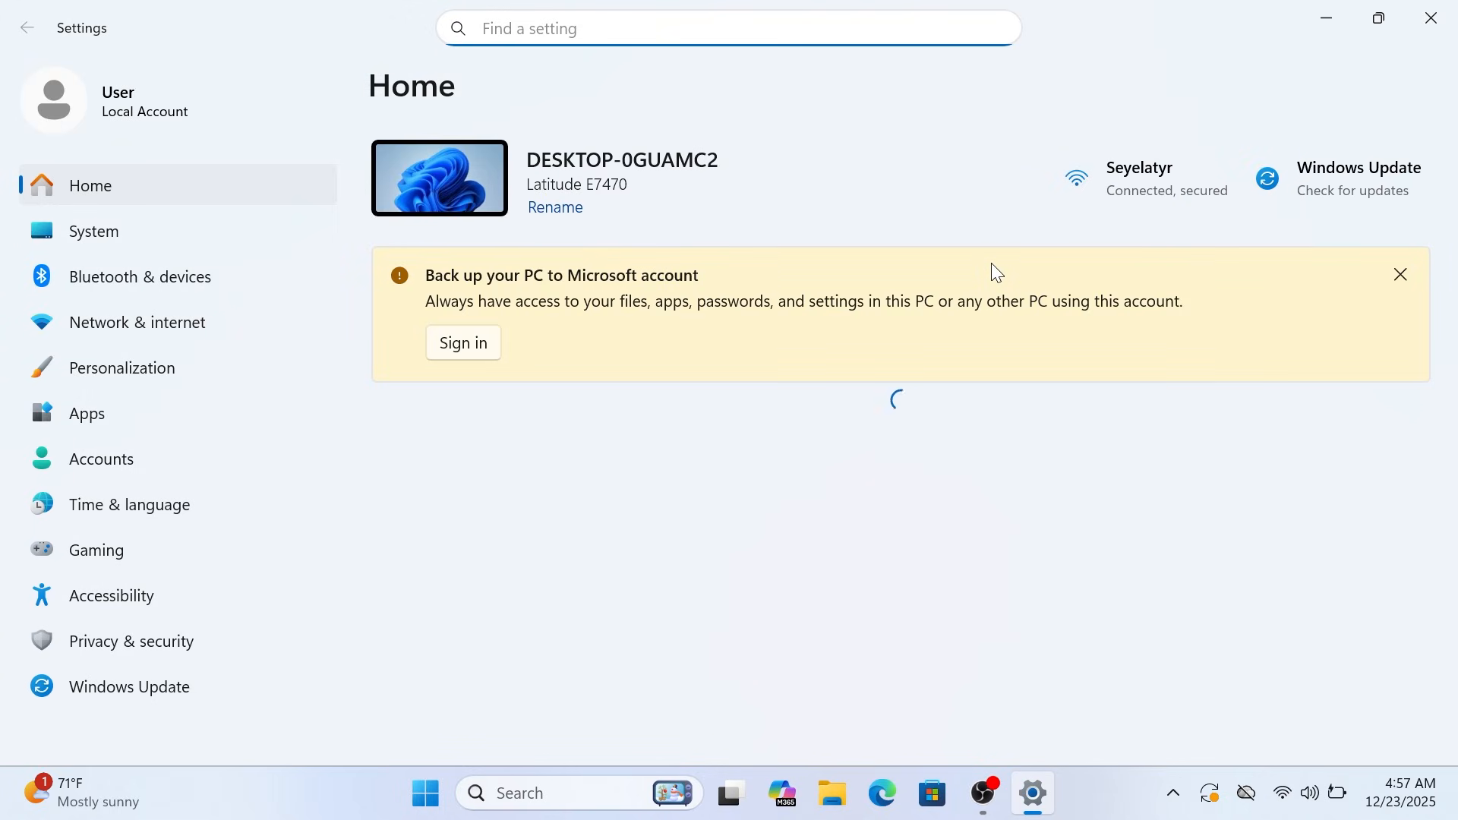
click(108, 227)
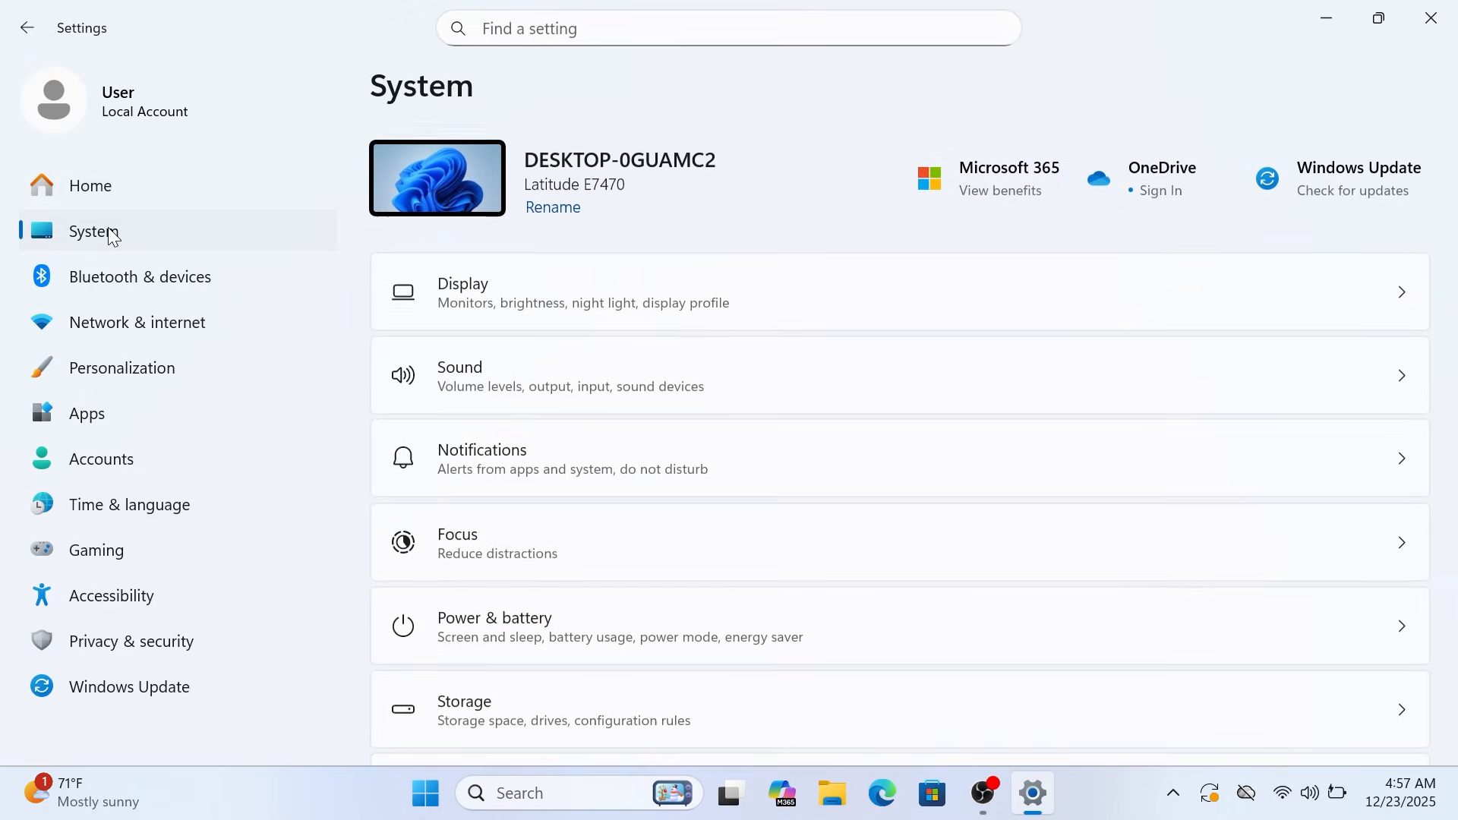
scroll(466, 394, down, 10)
click(554, 683)
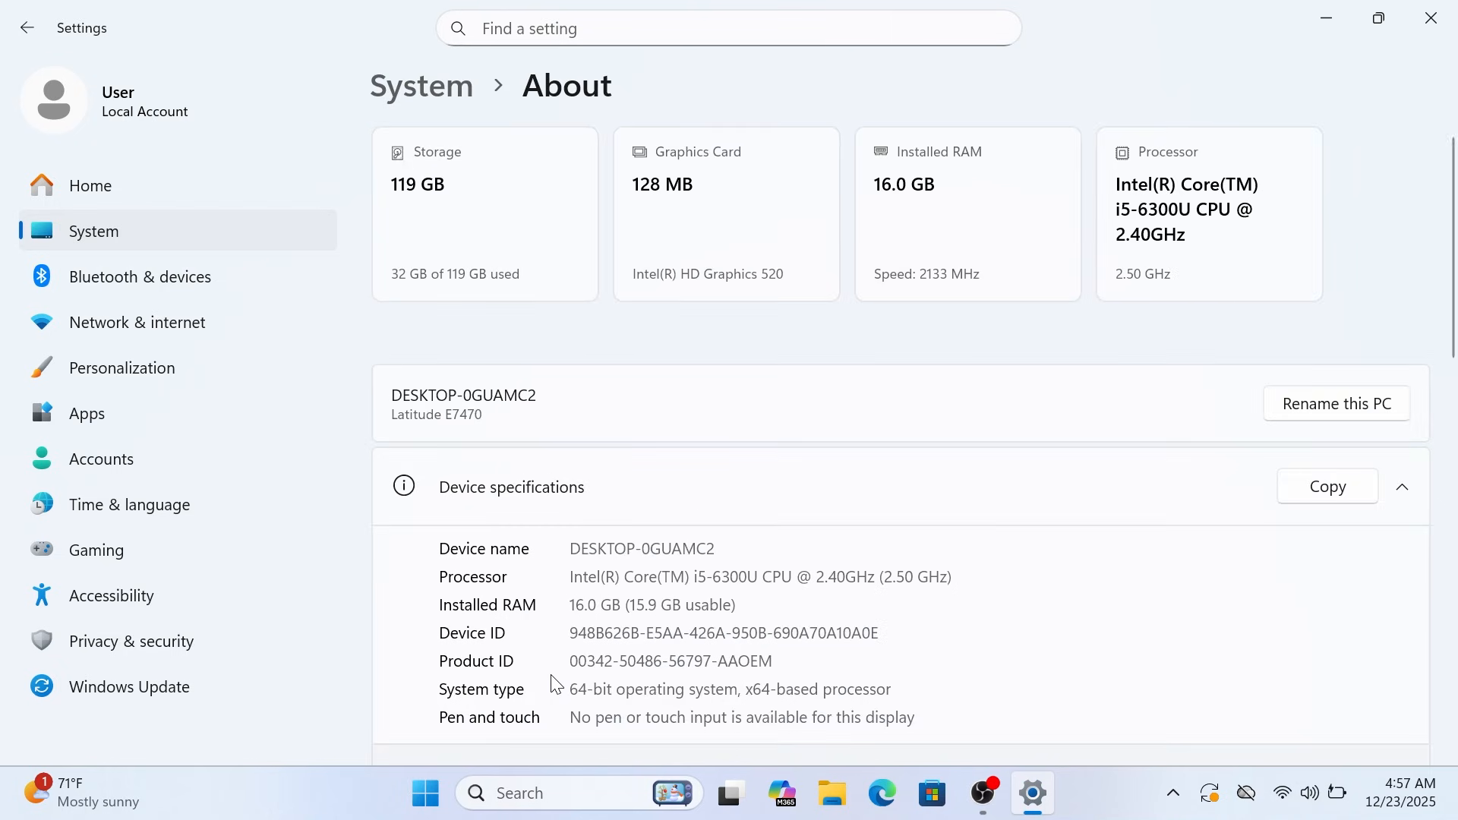
scroll(554, 683, down, 5)
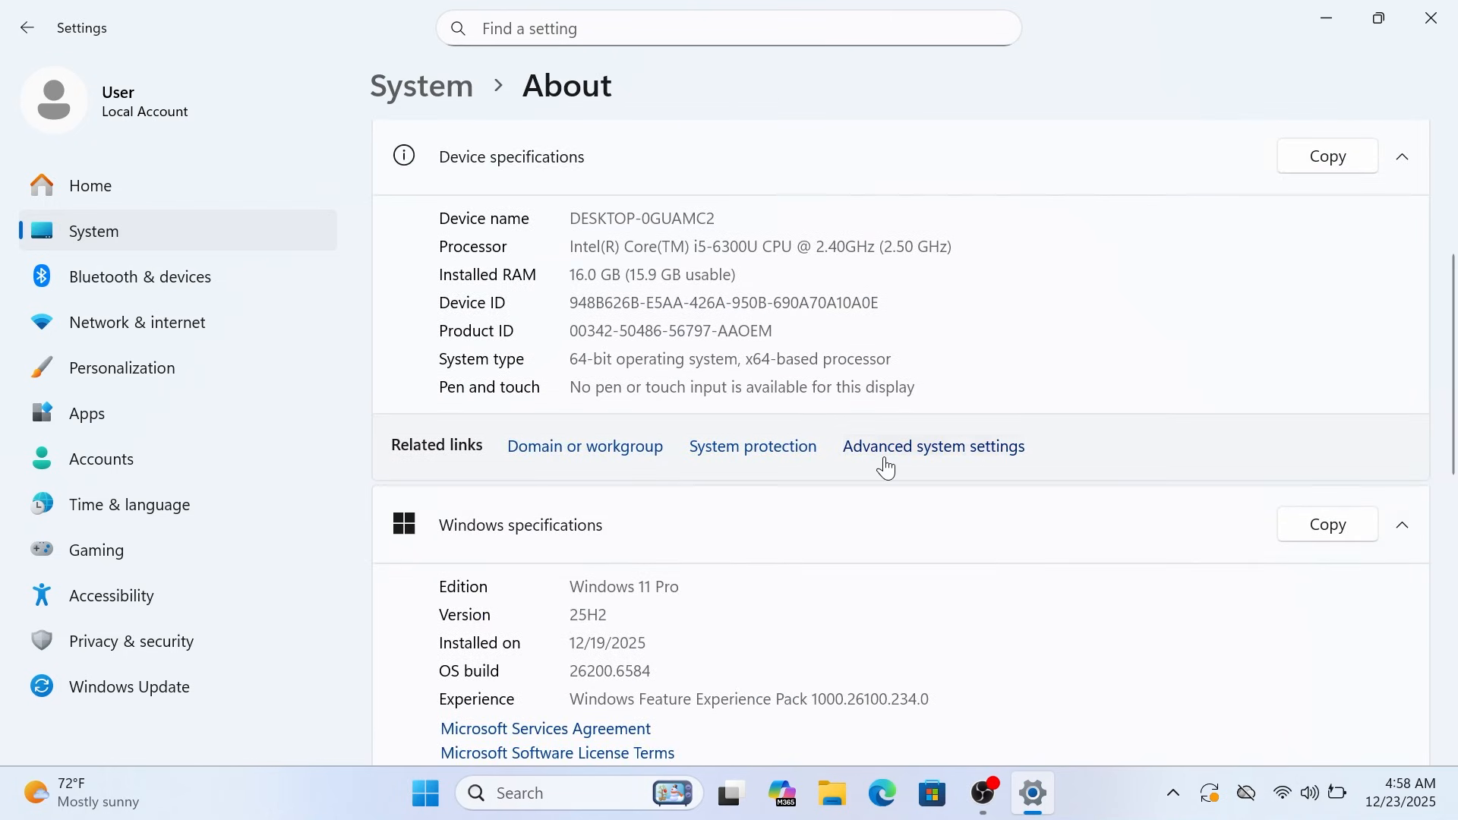
click(904, 452)
scroll(903, 450, down, 1)
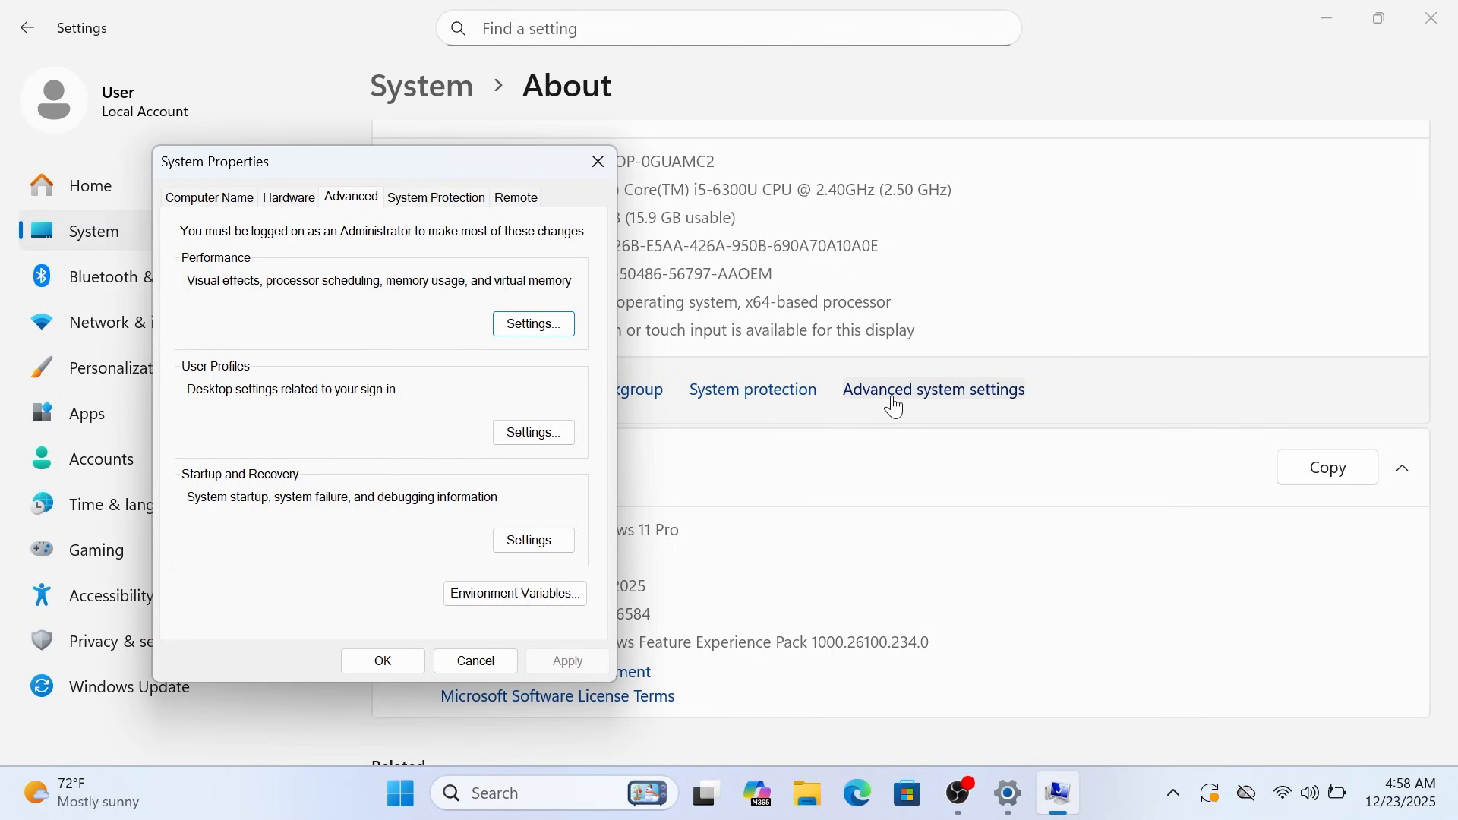
Adjust visual effects for best performance, re-enable only animated controls and elements, shadows under windows and smooth font edges, and apply the changes
click(557, 328)
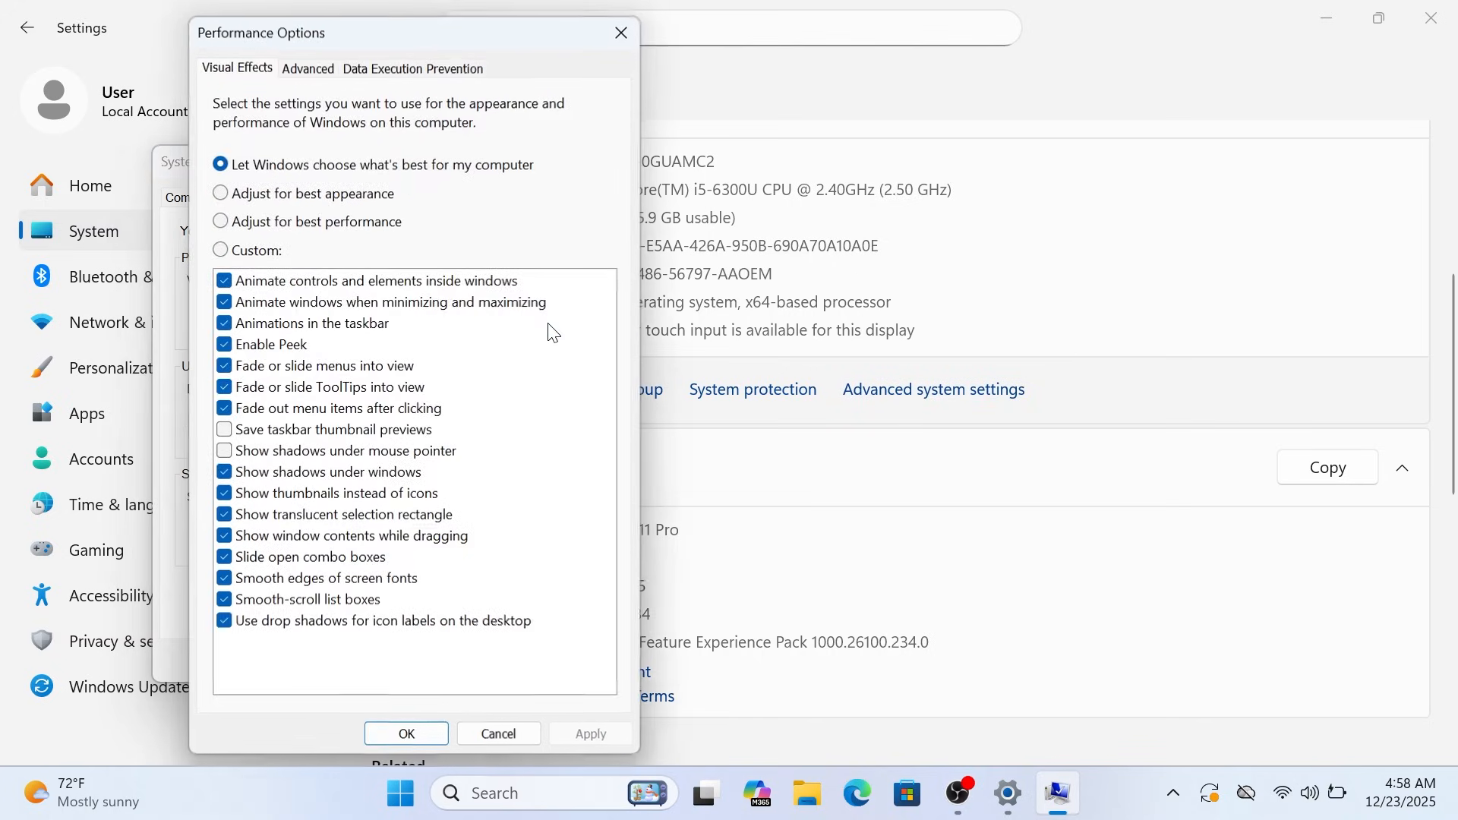
click(370, 224)
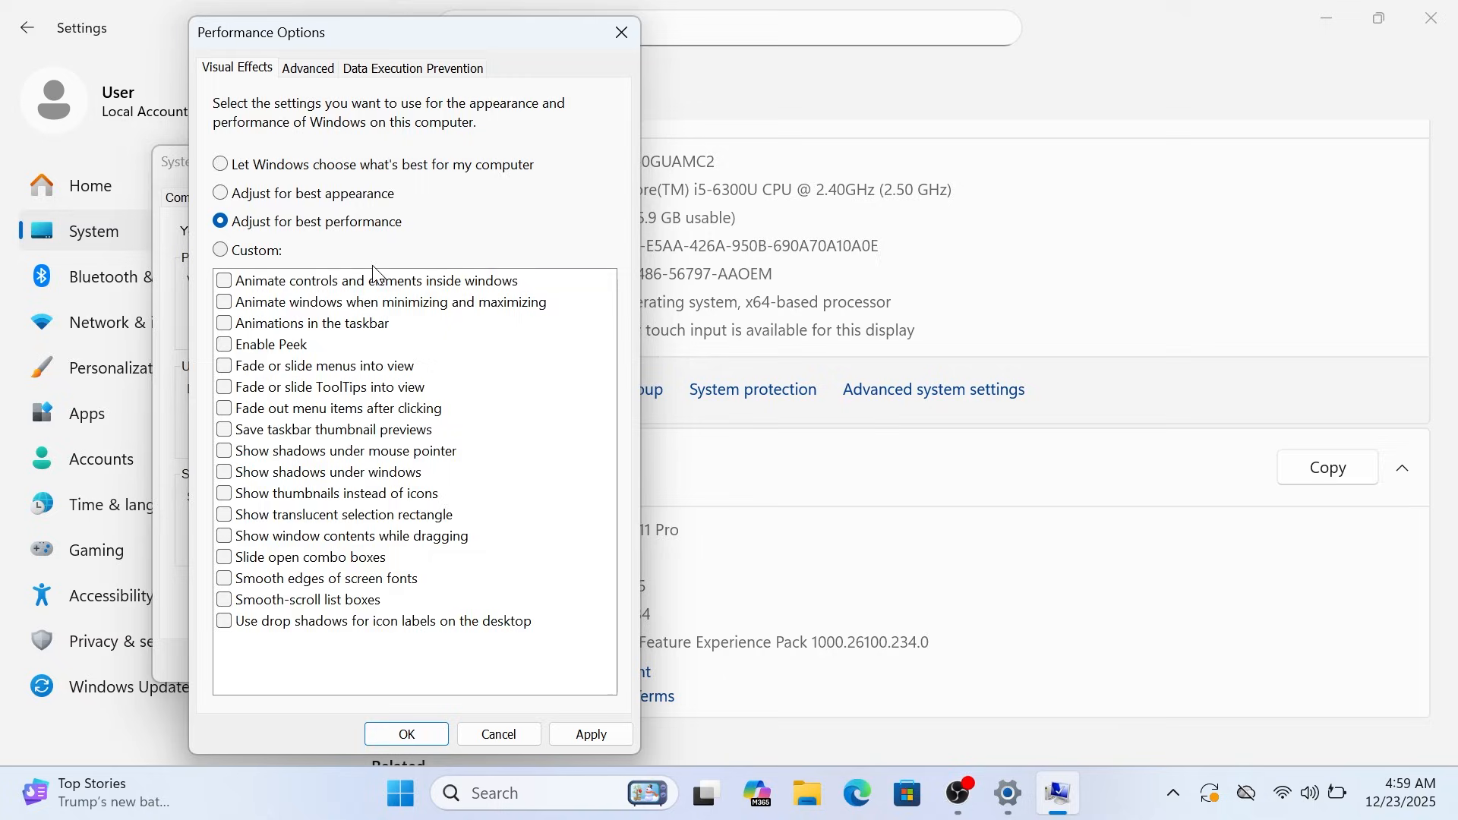
click(390, 285)
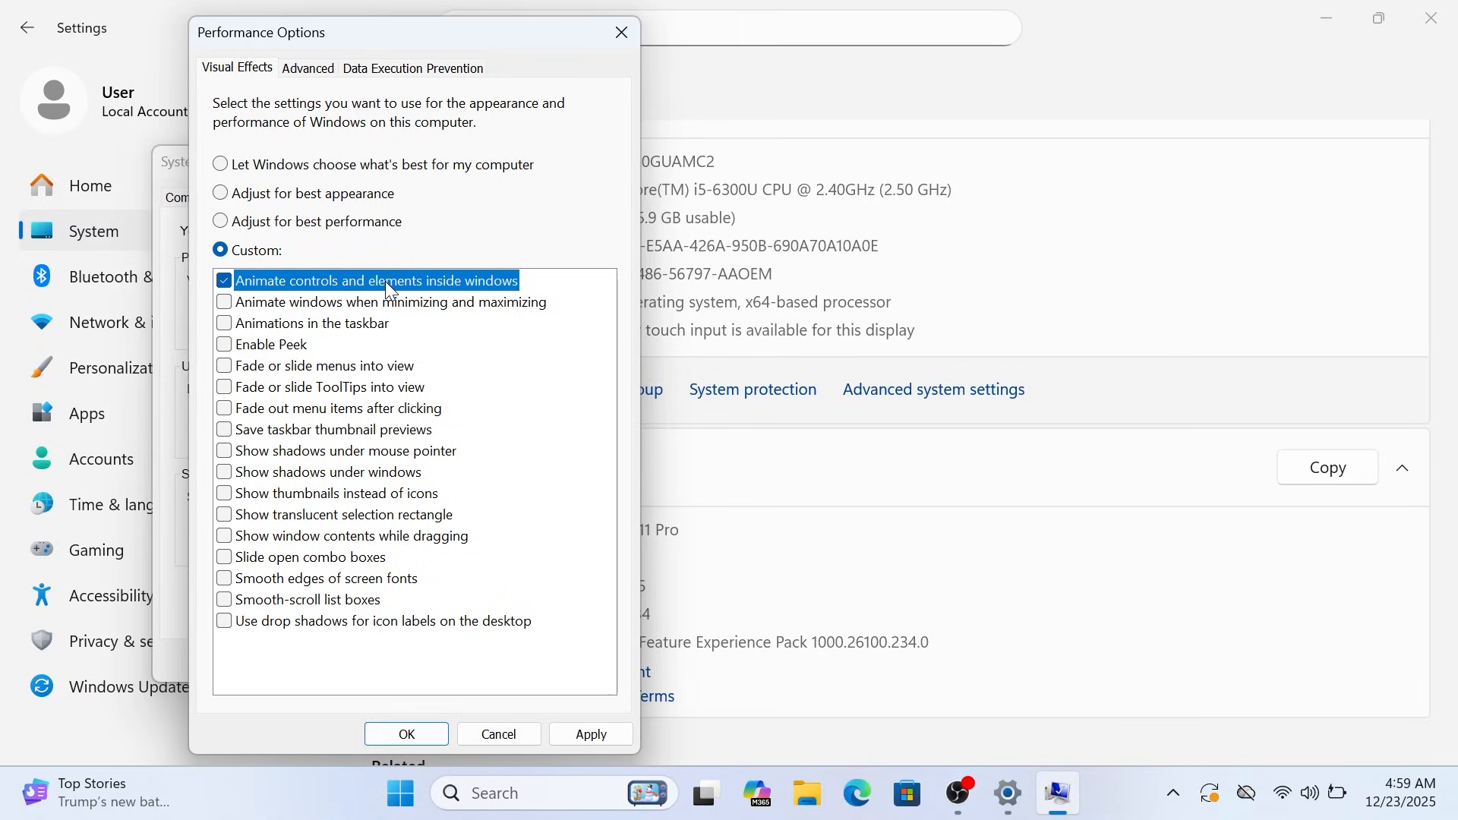
click(399, 475)
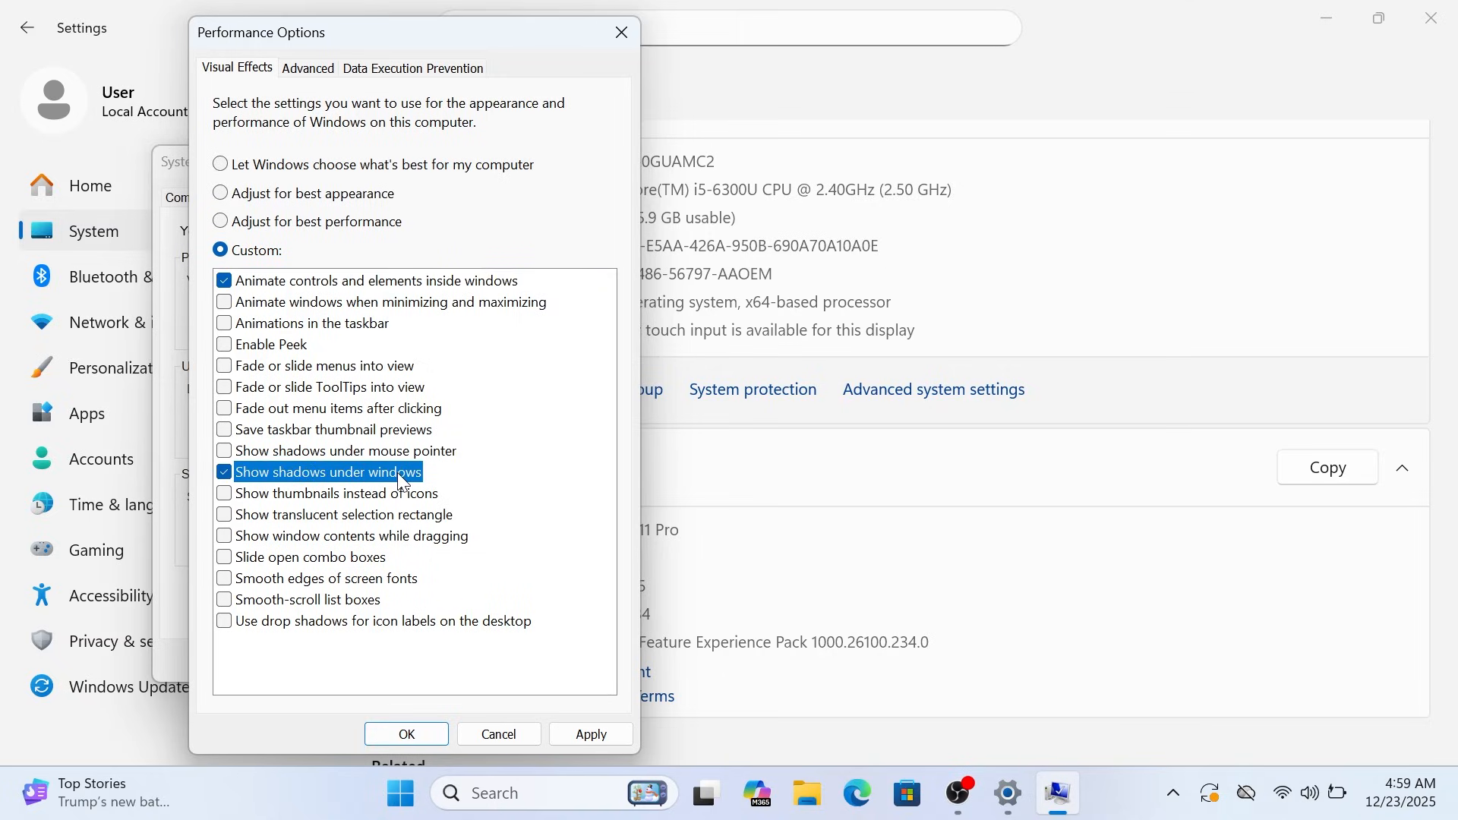
click(347, 582)
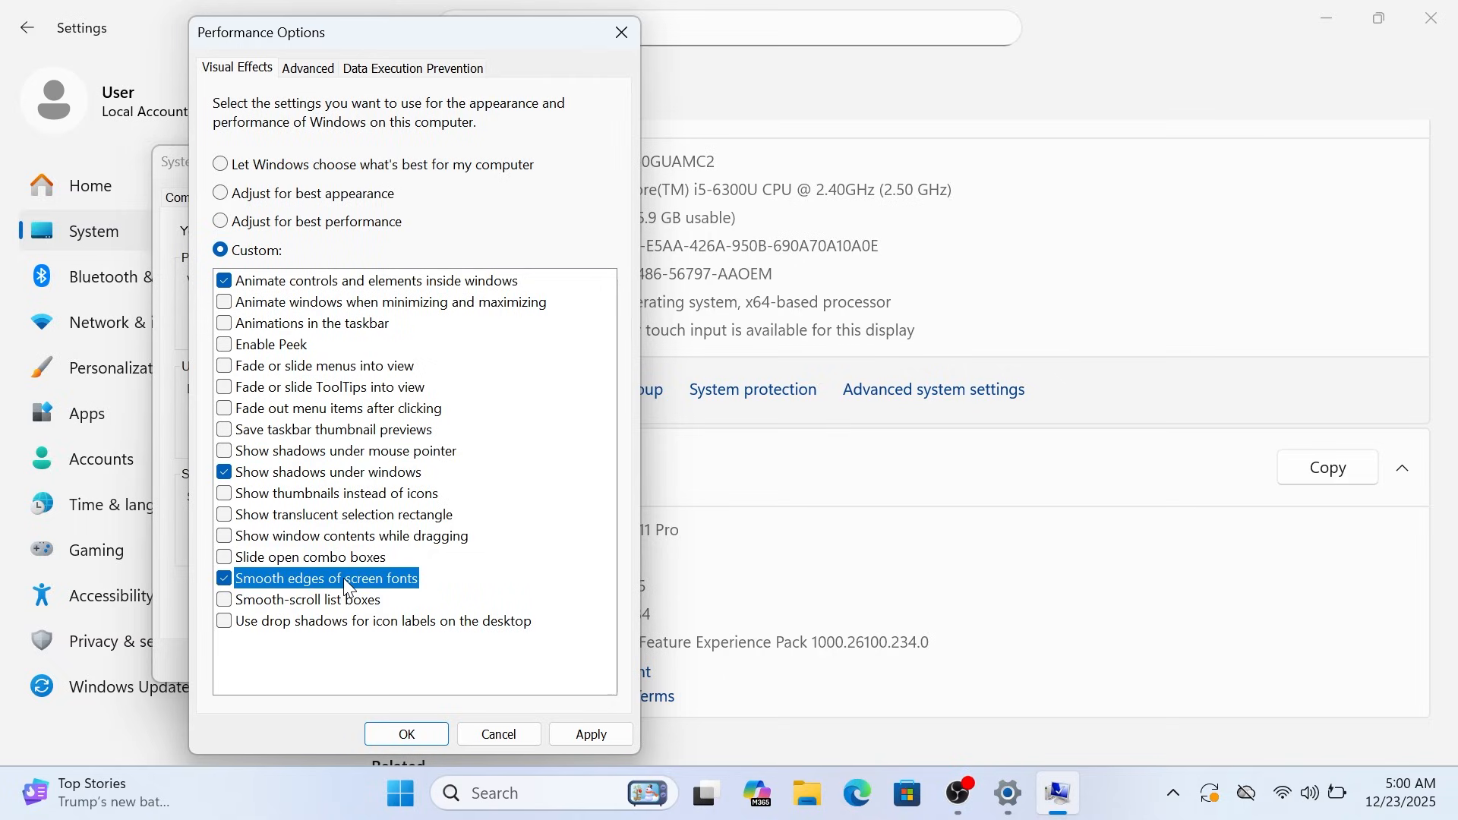
click(597, 741)
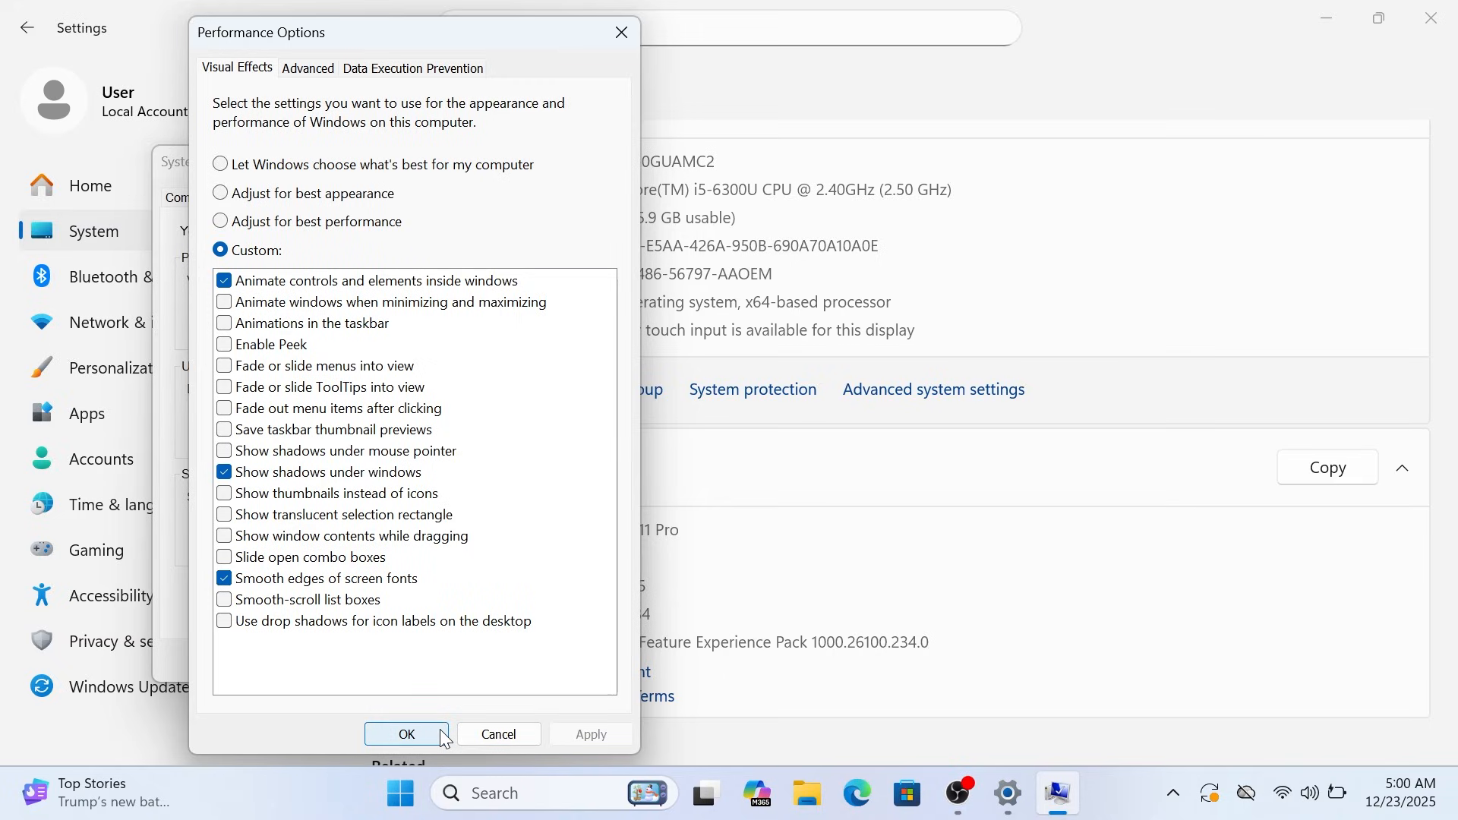
click(437, 731)
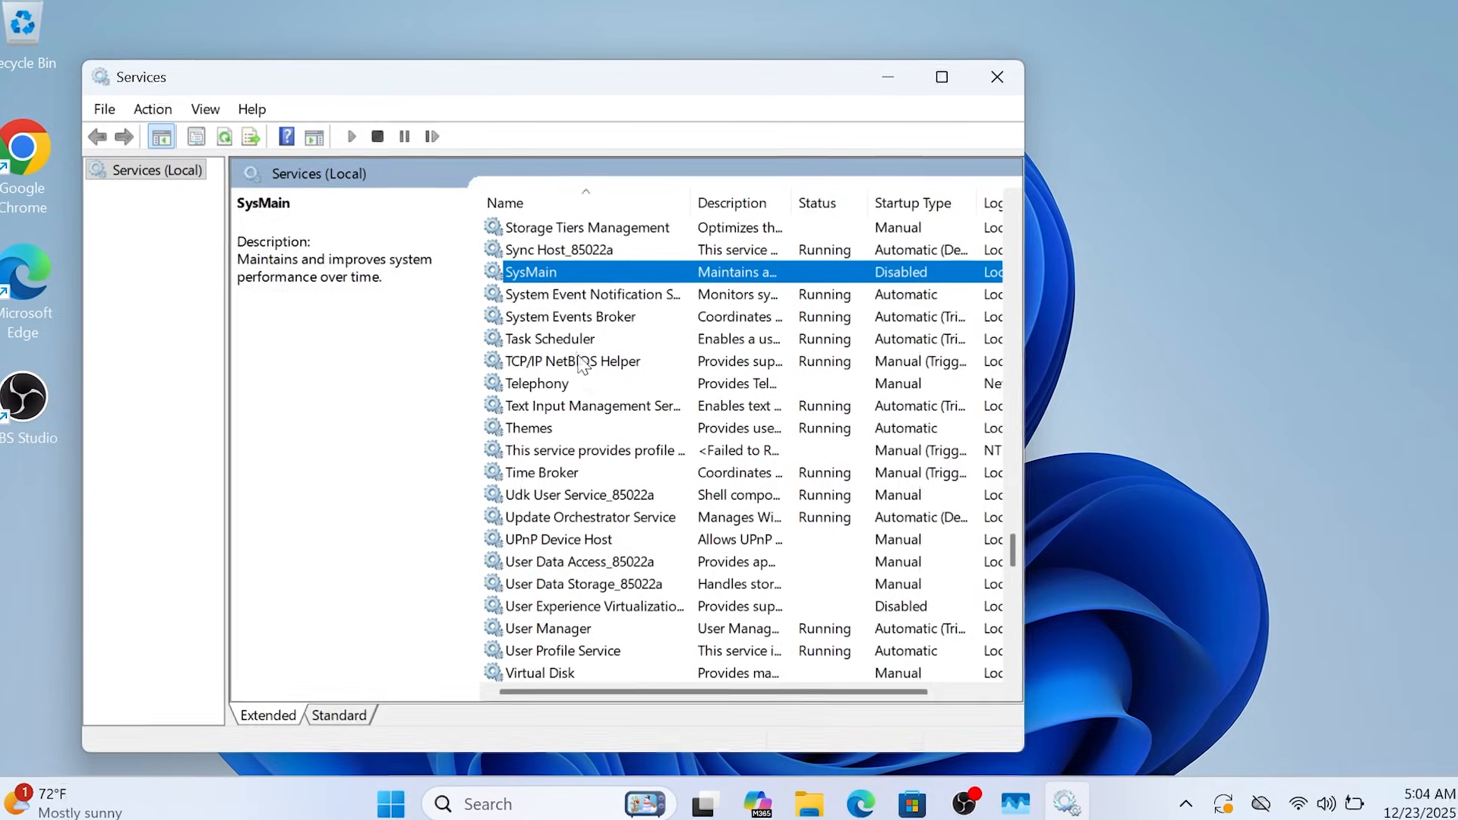
key(Down)
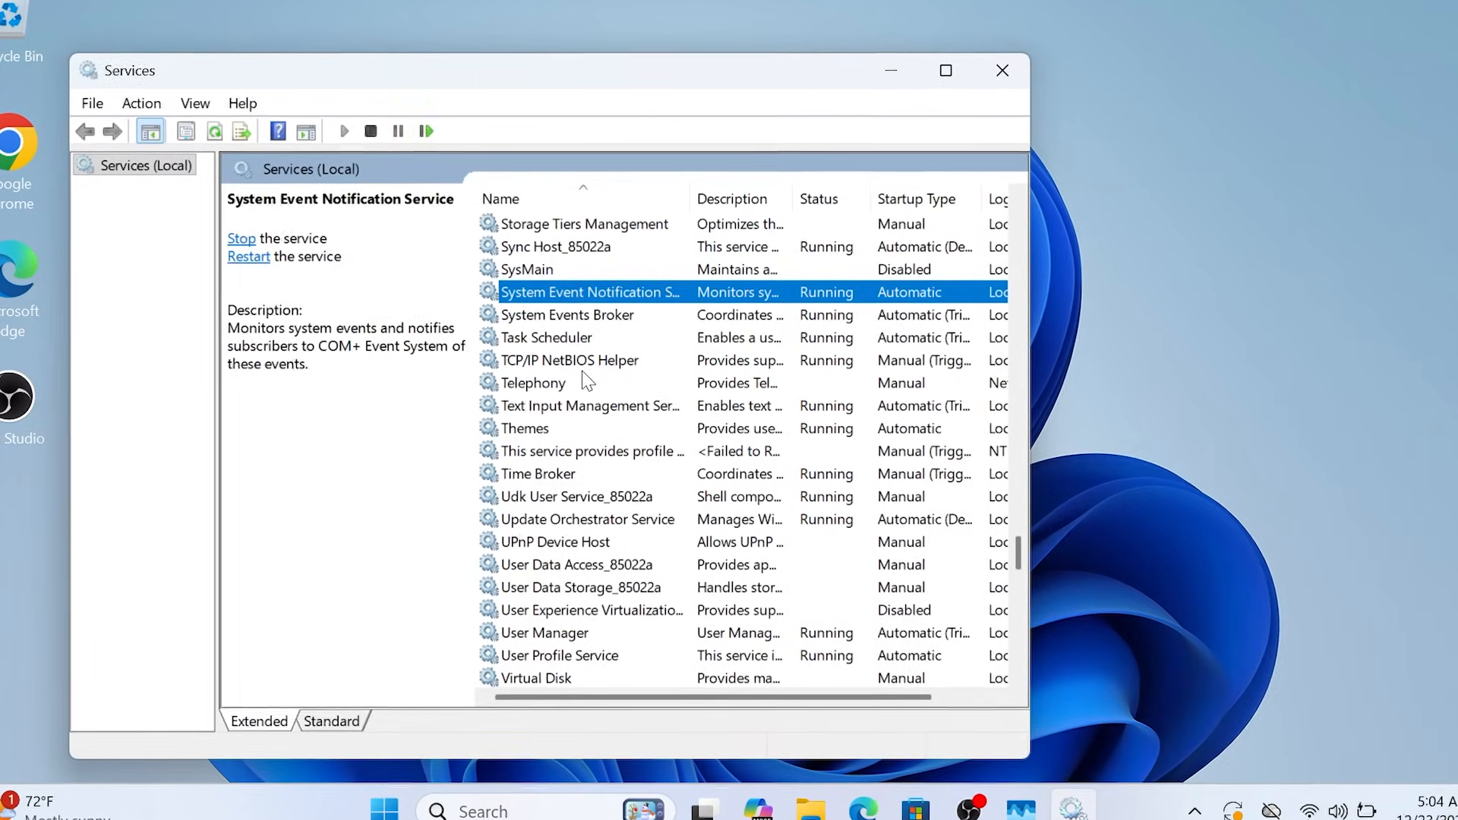
key(Down)
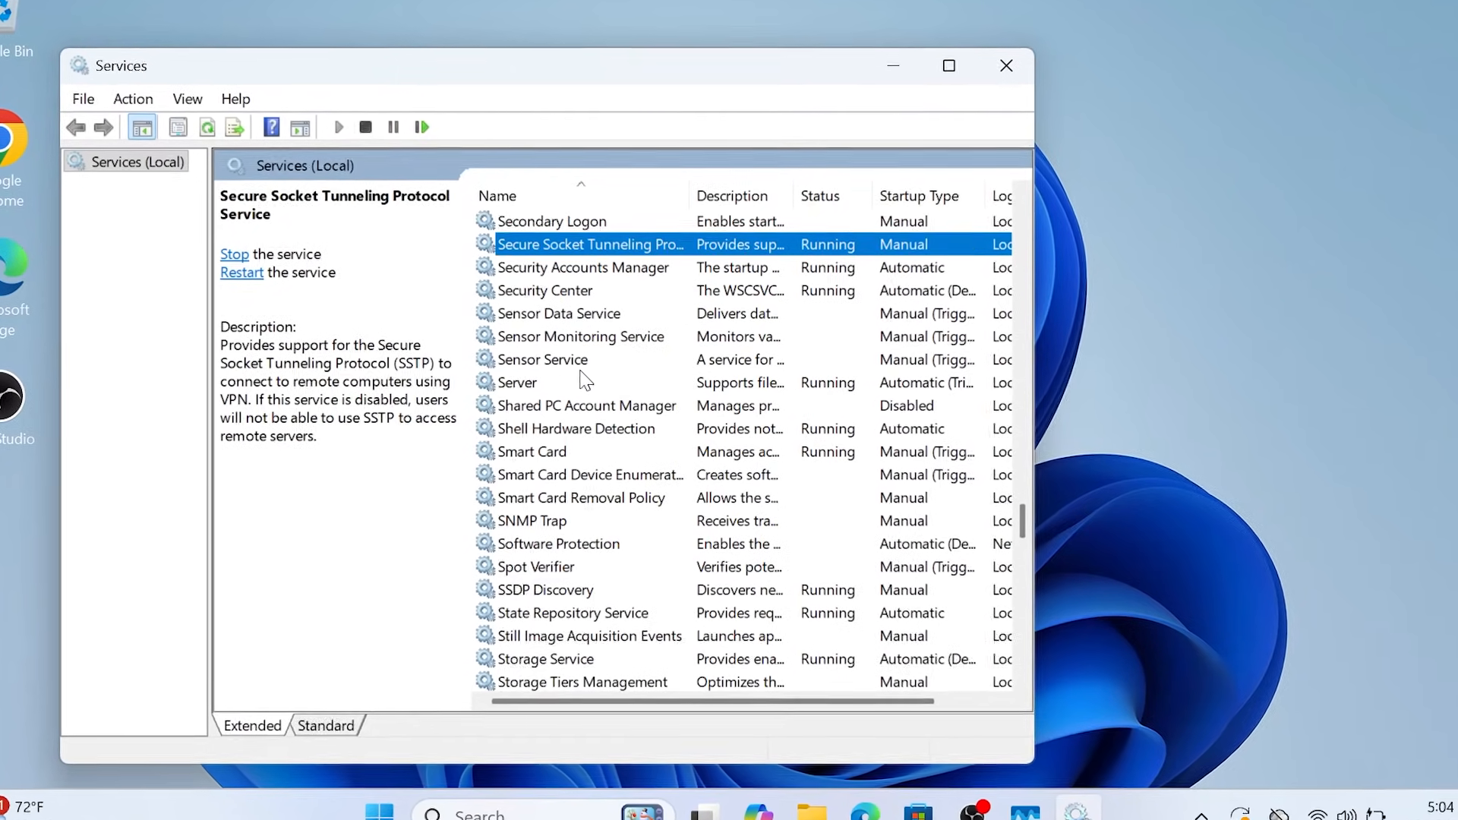
key(Down)
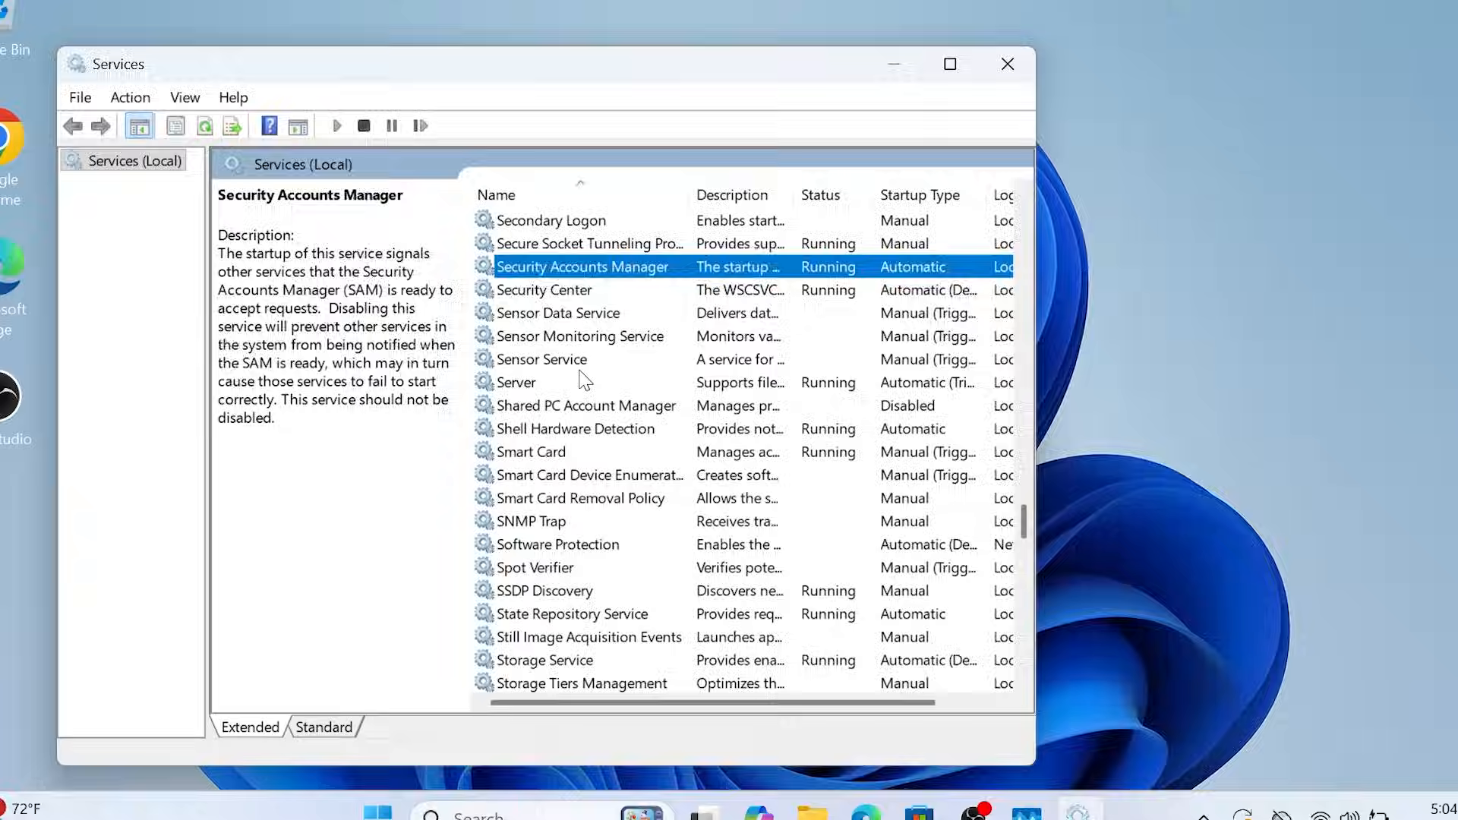
key(Down)
key(Down)
key(Down)
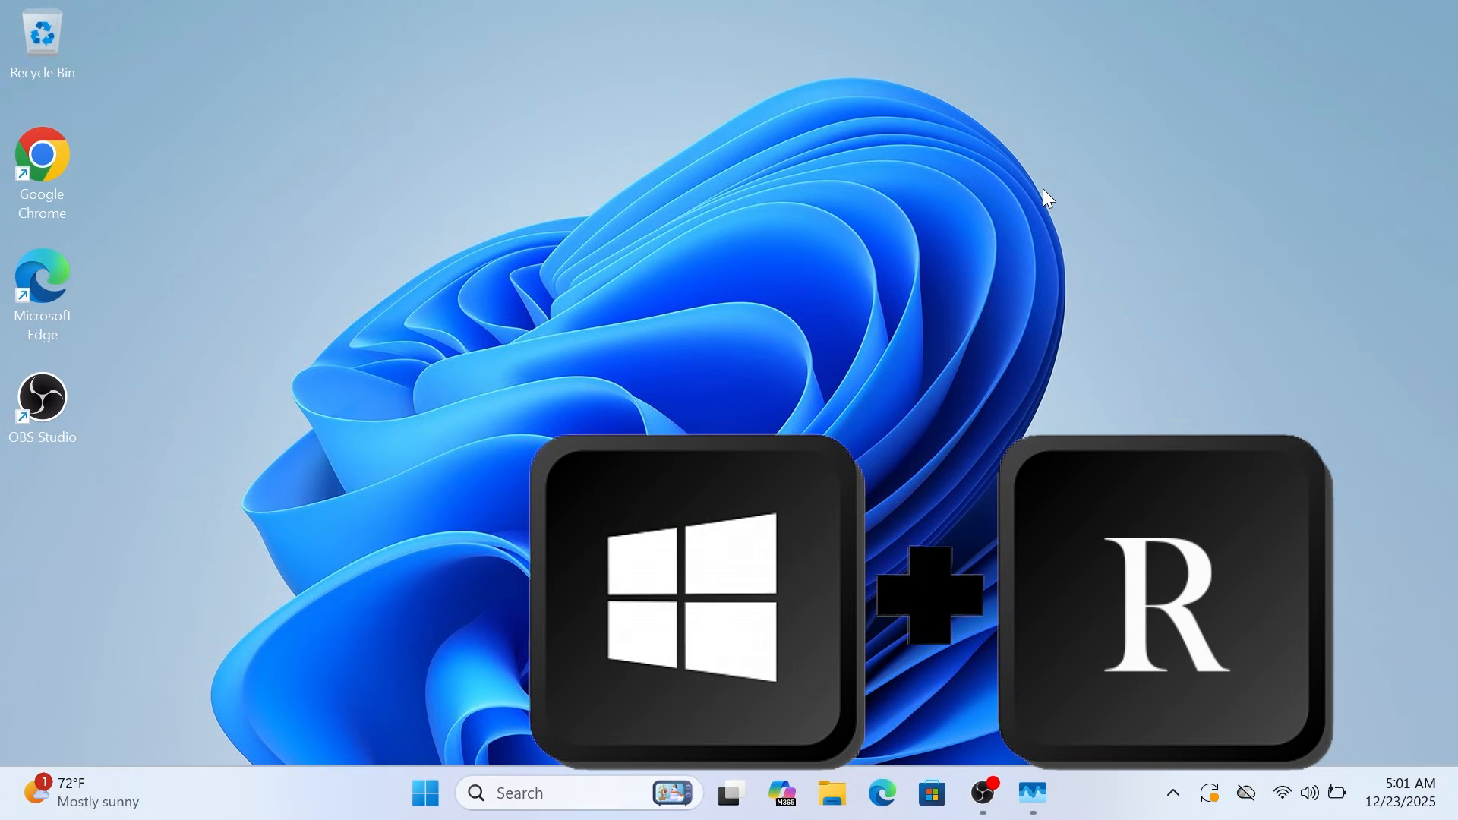
Open the Services console by running services.msc and jump to the services starting with P
key(super+r)
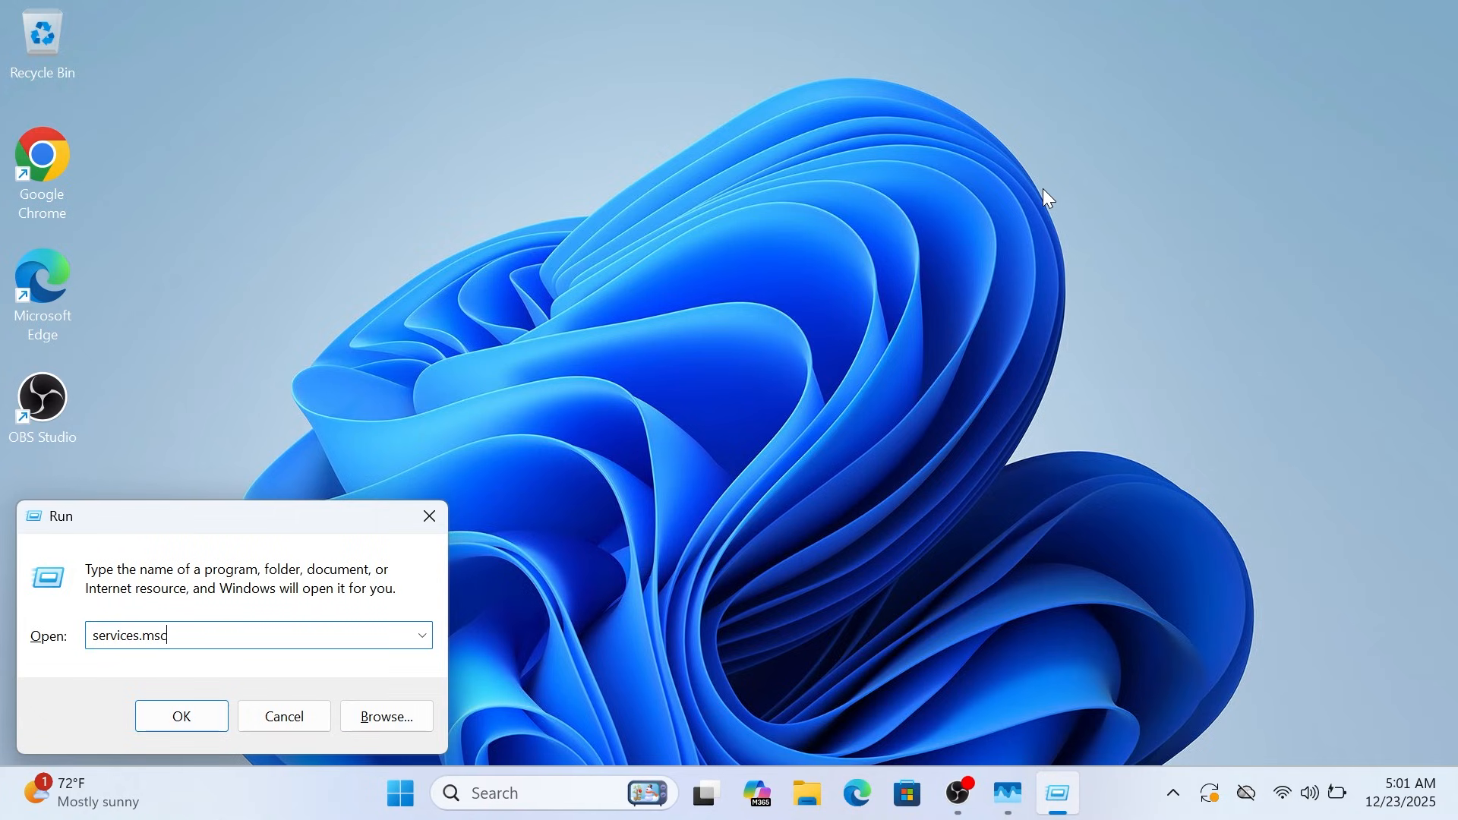
key(Return)
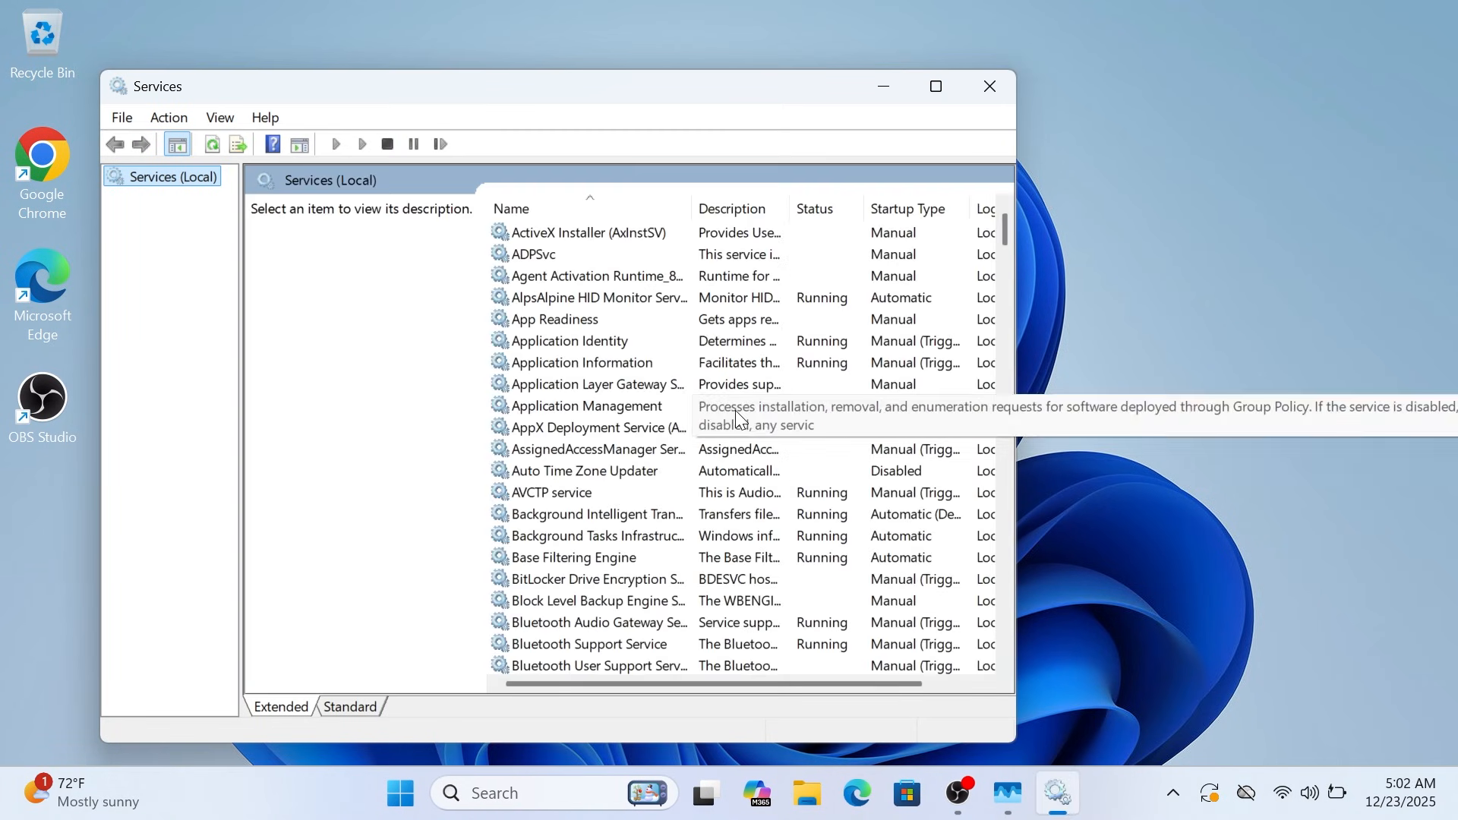
click(605, 371)
key(p)
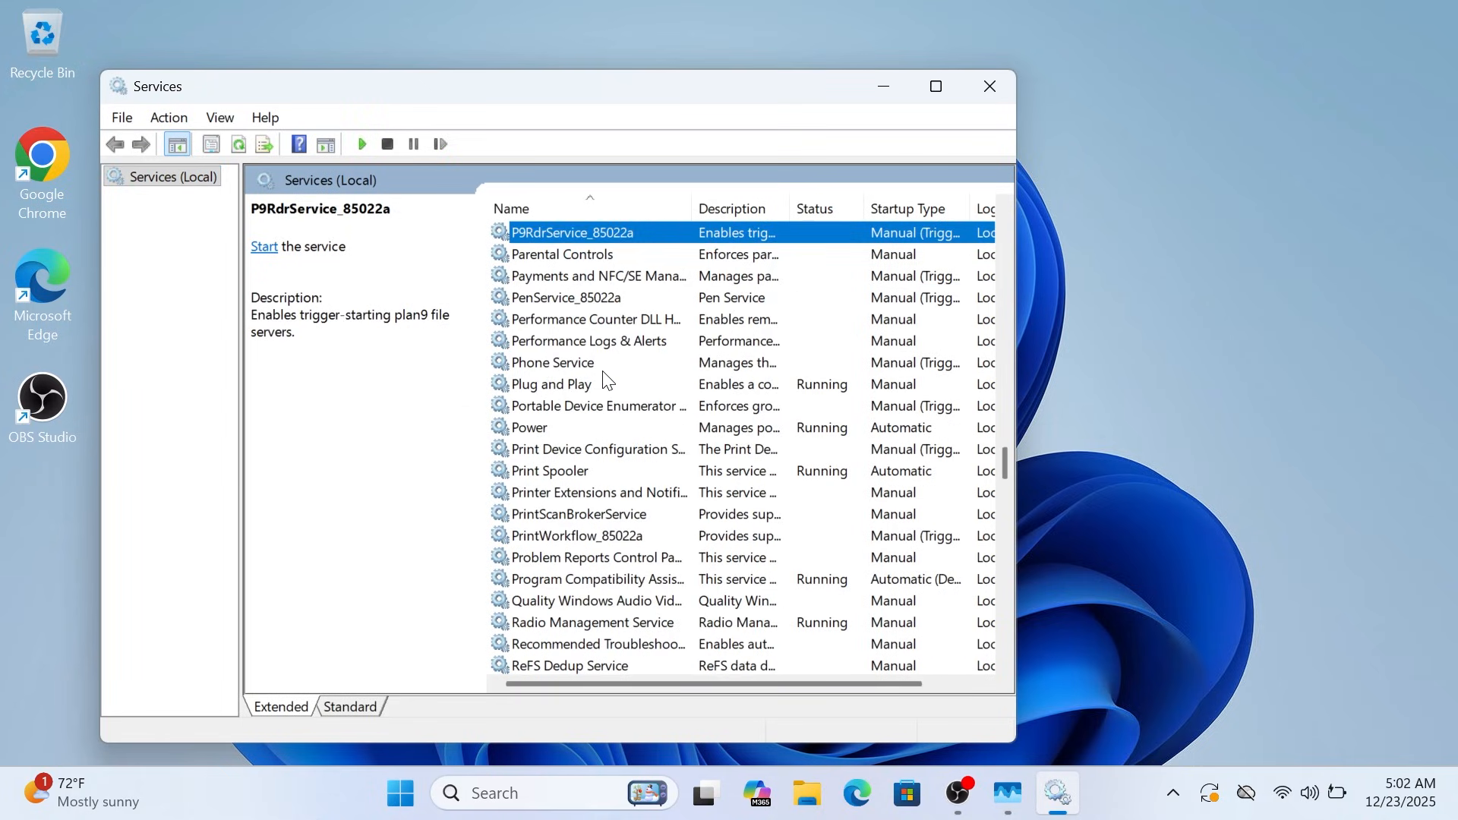
key(p)
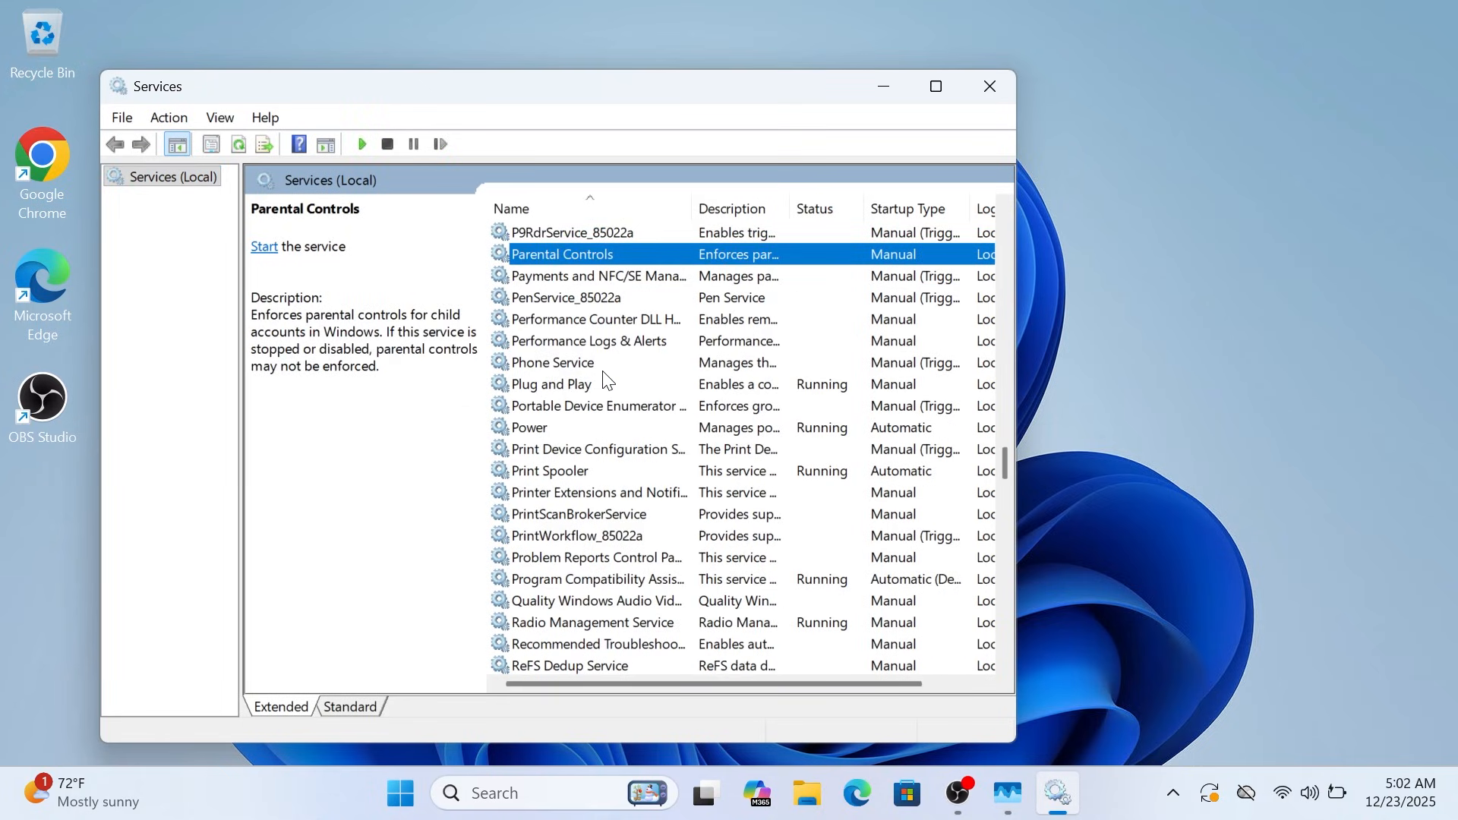
Set the Print Spooler service's startup type to Disabled, stop the service and confirm its properties
click(545, 473)
right_click(545, 472)
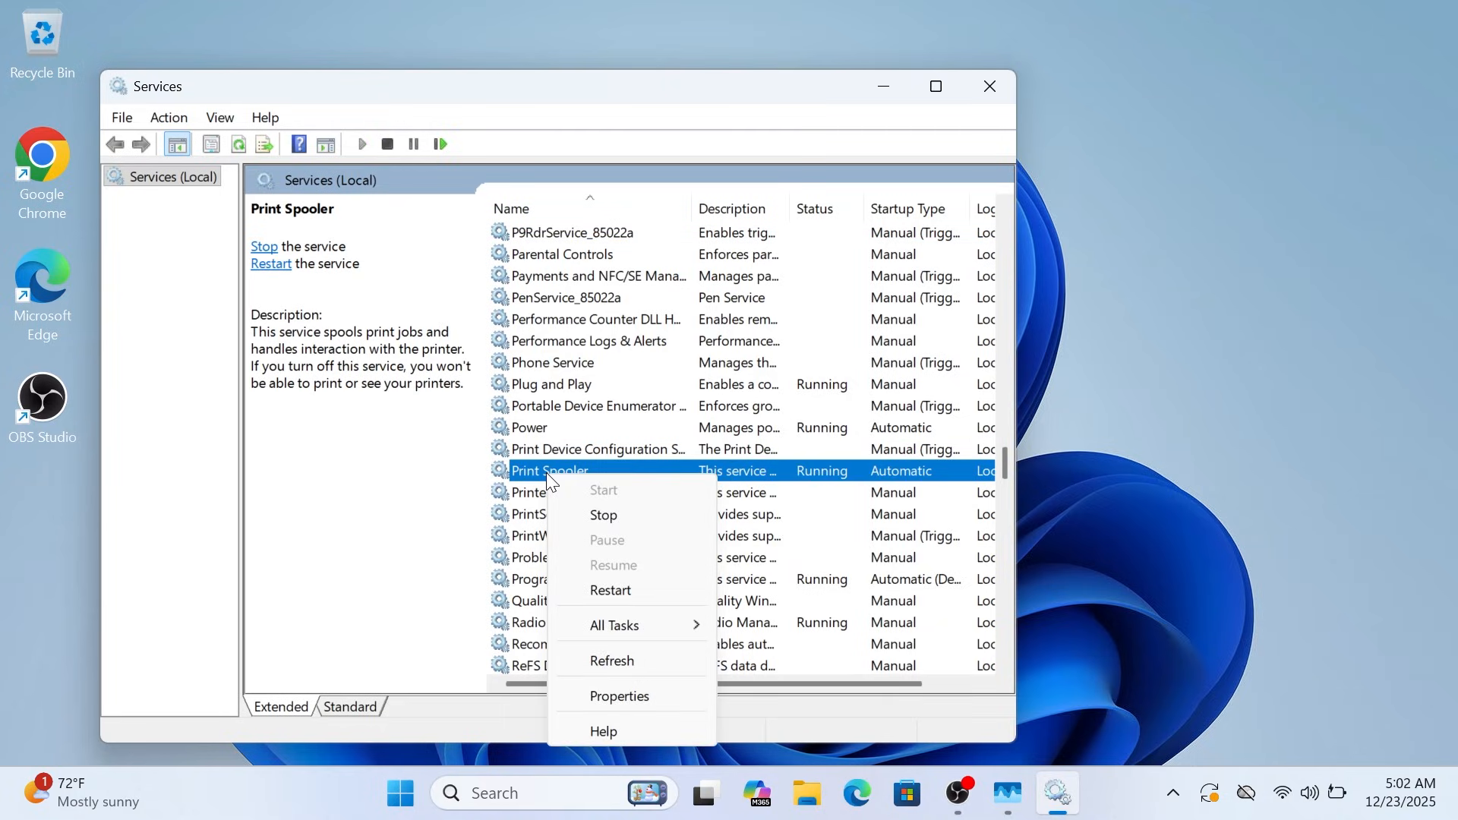
click(629, 697)
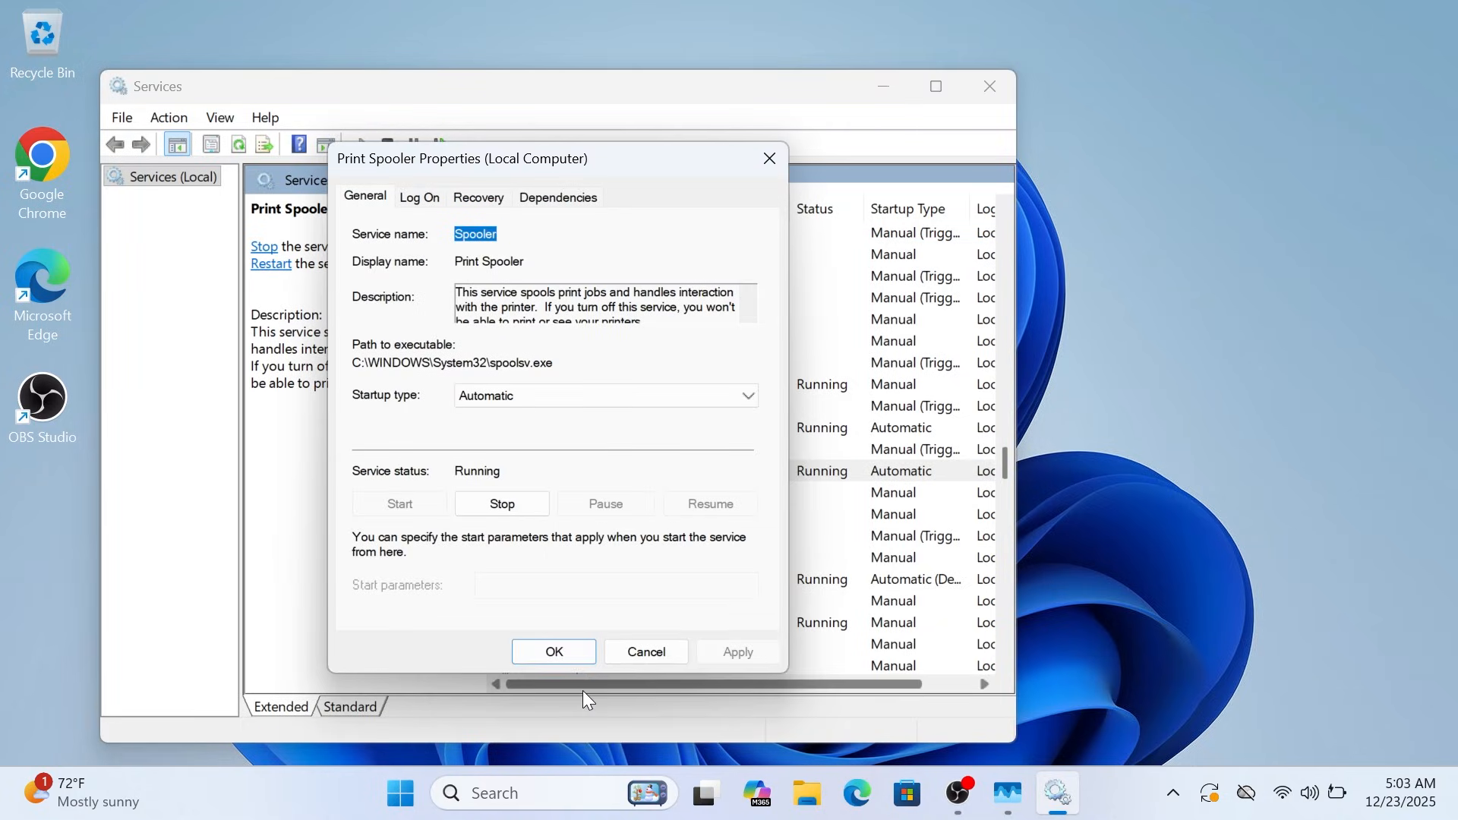
click(464, 396)
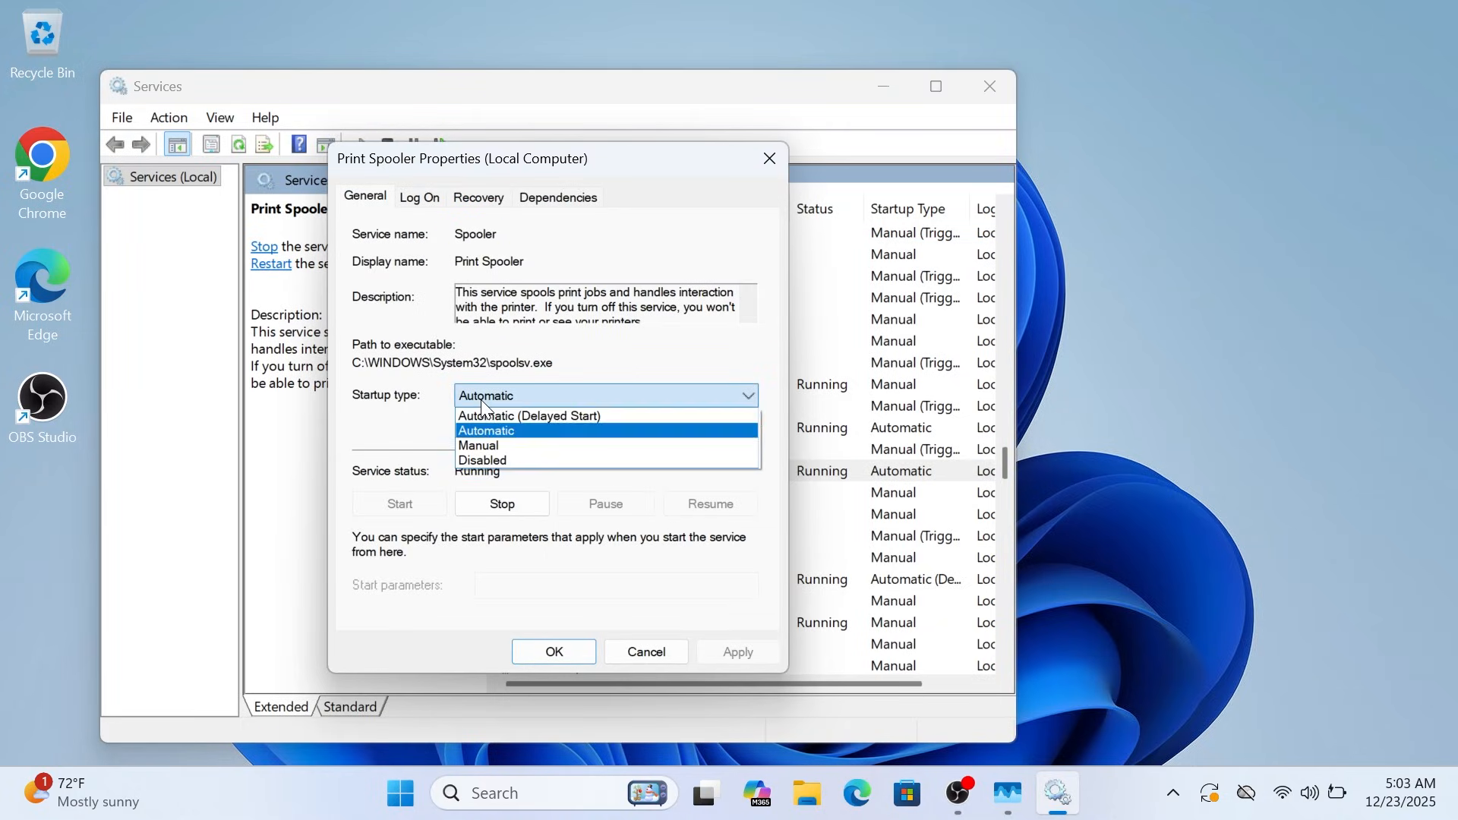
click(465, 455)
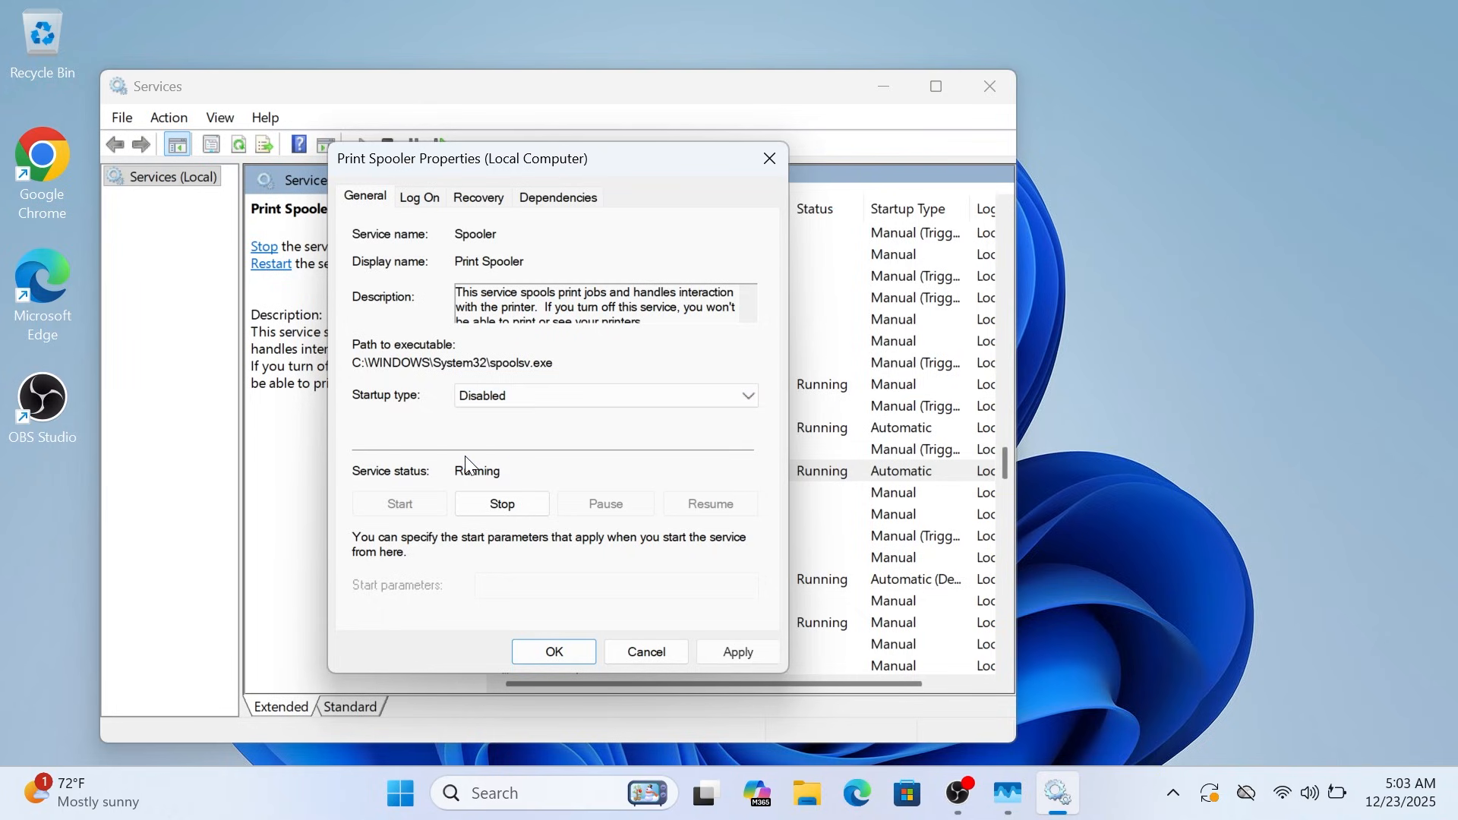
click(495, 505)
click(551, 653)
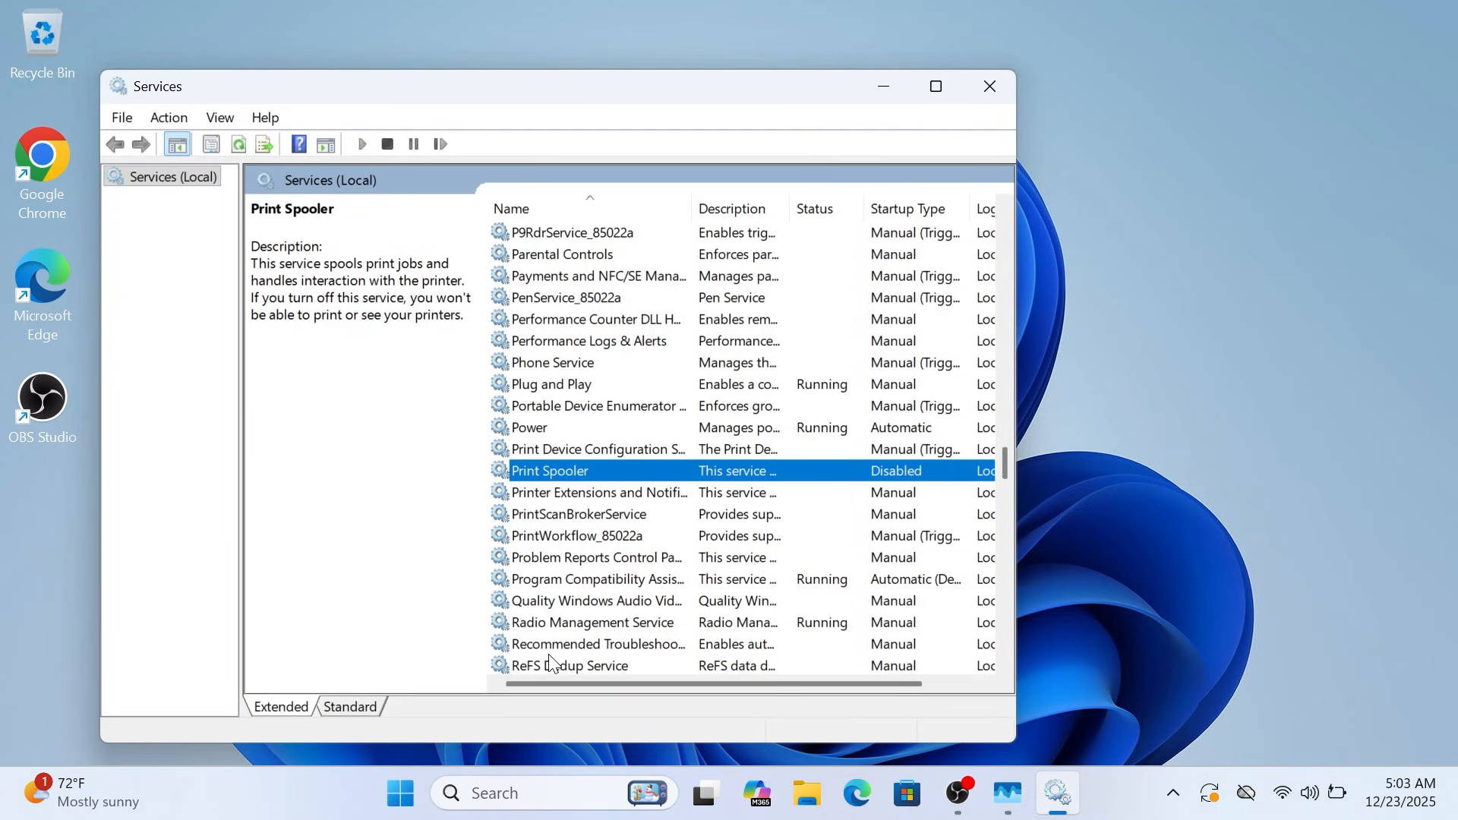
Find the SysMain service, set its startup type to Disabled, and stop the service
key(s)
key(s)
key(s)
key(s)
key(s)
key(s)
key(s)
key(s)
key(s)
key(s)
key(s)
key(s)
key(s)
key(s)
key(s)
key(s)
key(s)
key(s)
key(s)
key(s)
key(s)
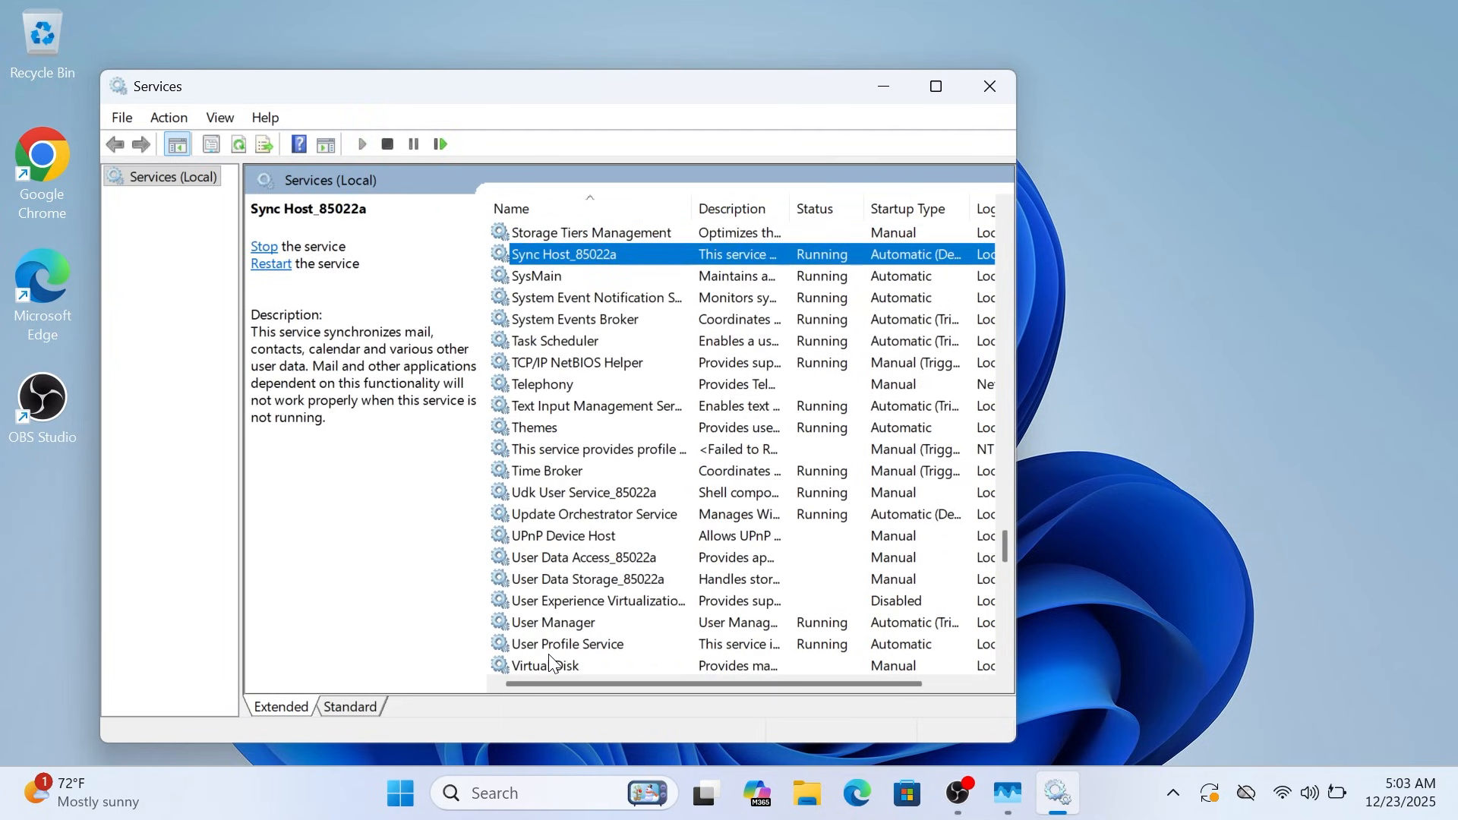
key(s)
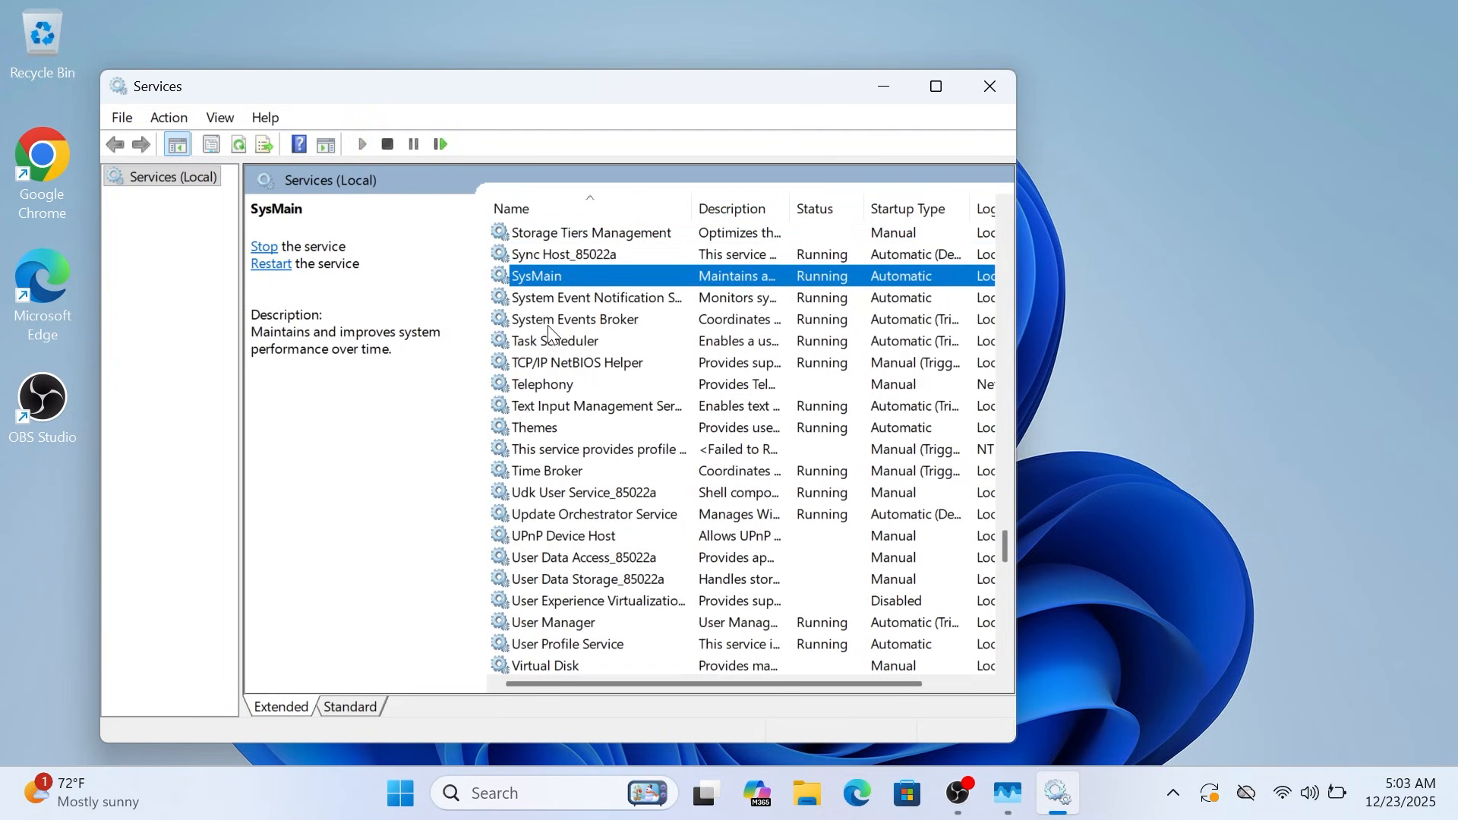
right_click(536, 279)
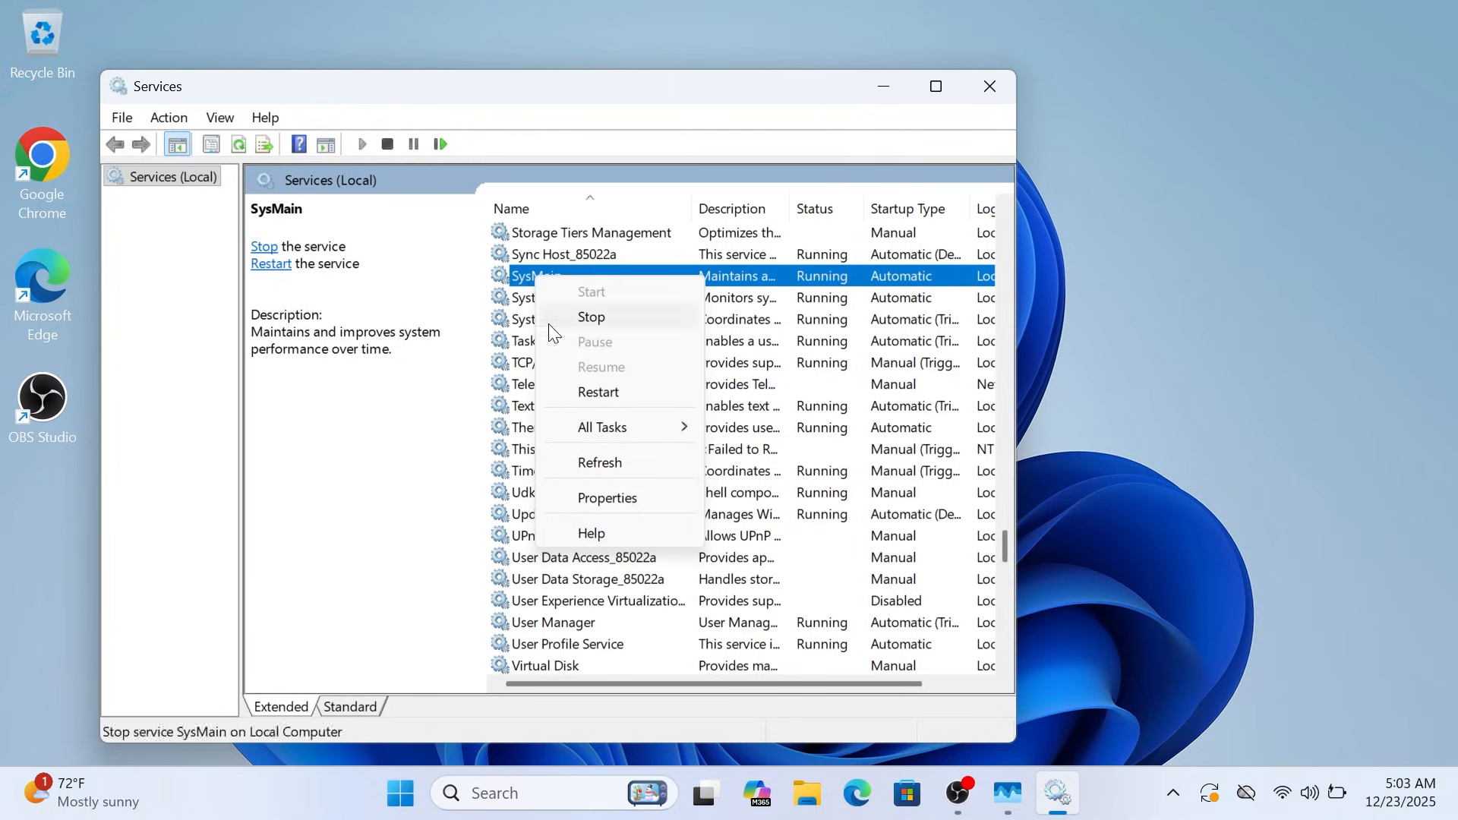
click(612, 497)
click(501, 396)
click(497, 460)
click(508, 502)
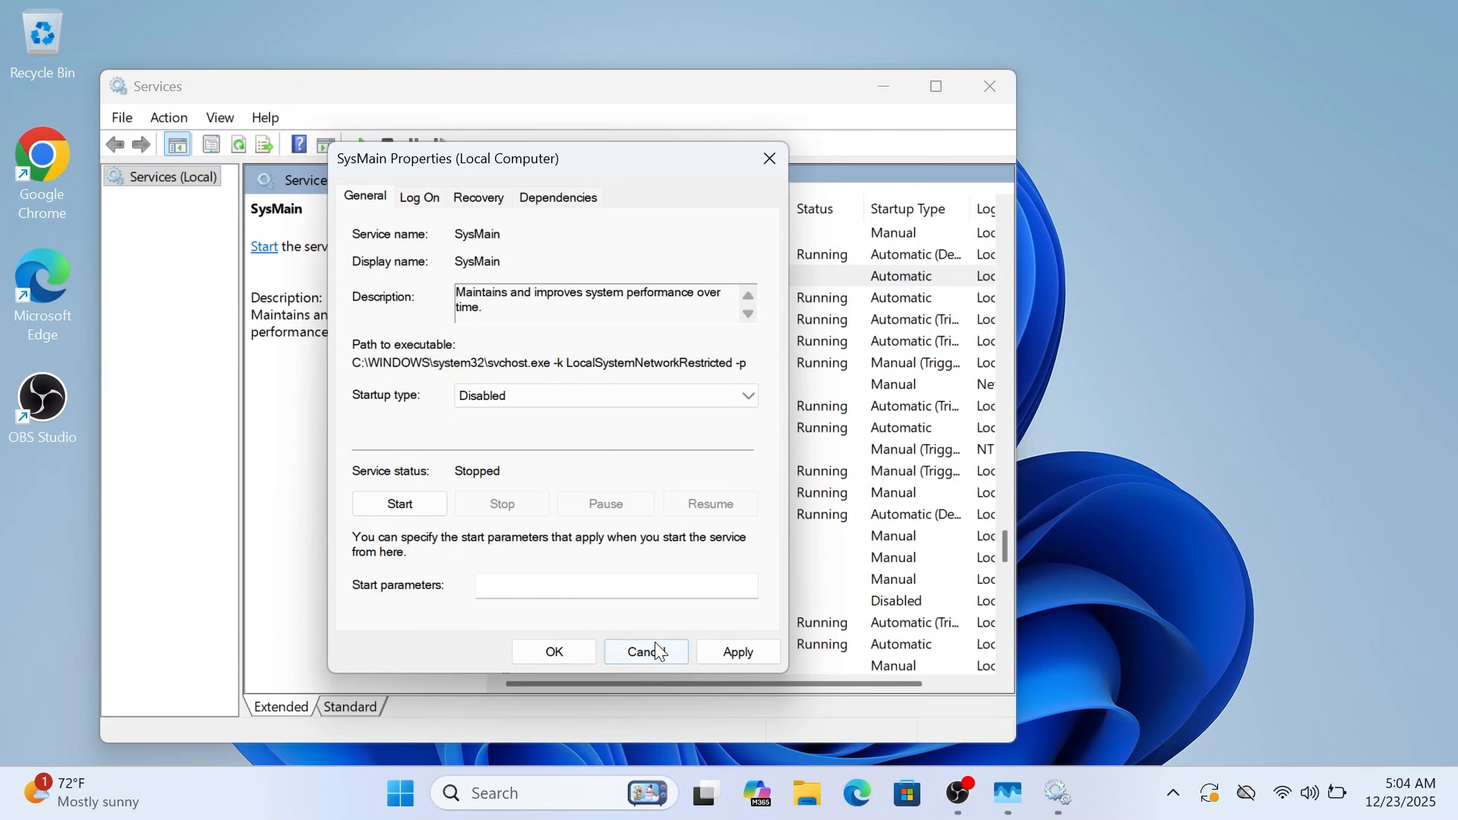
click(573, 651)
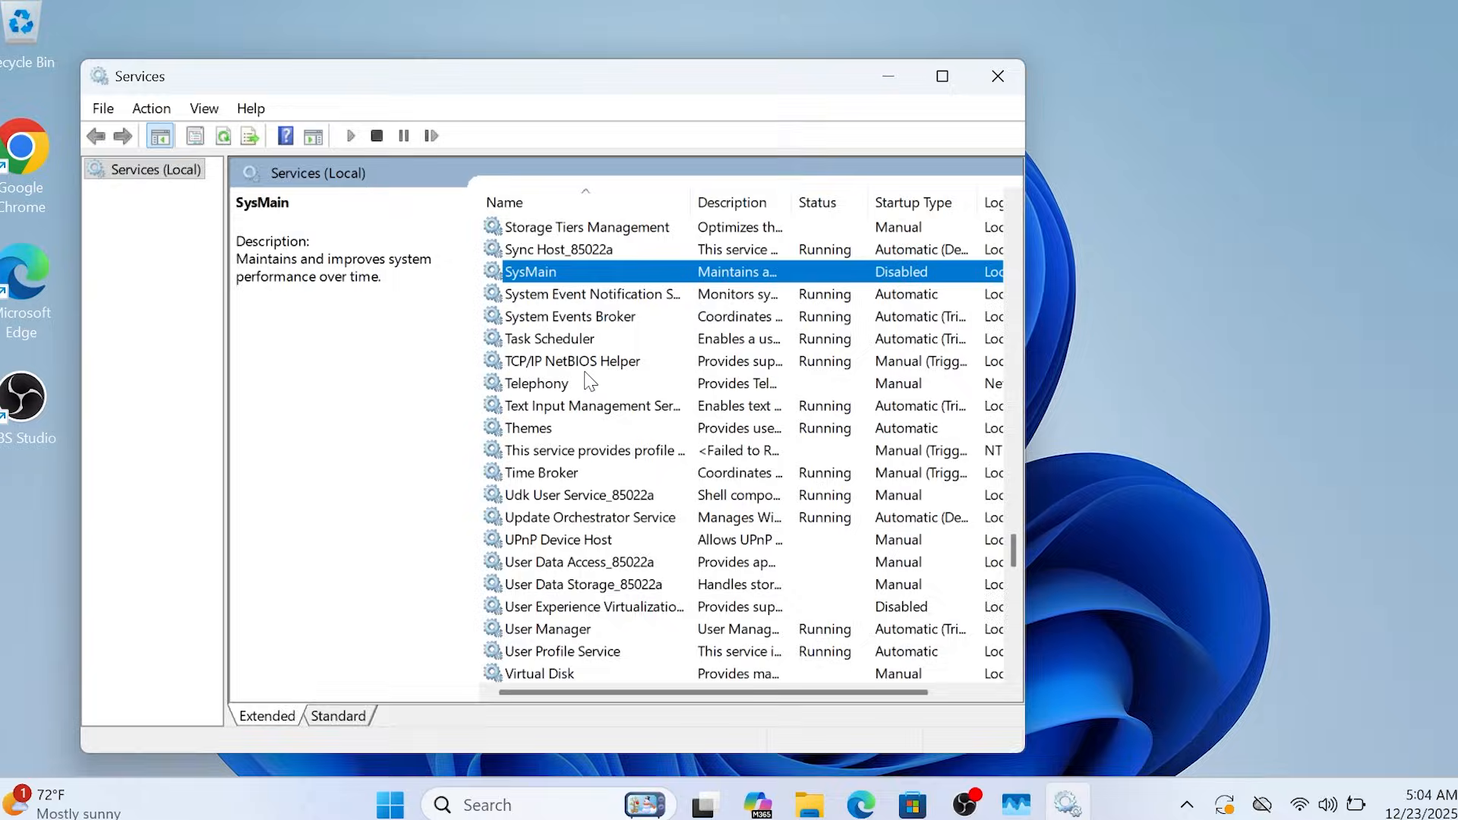
key(Down)
key(Down)
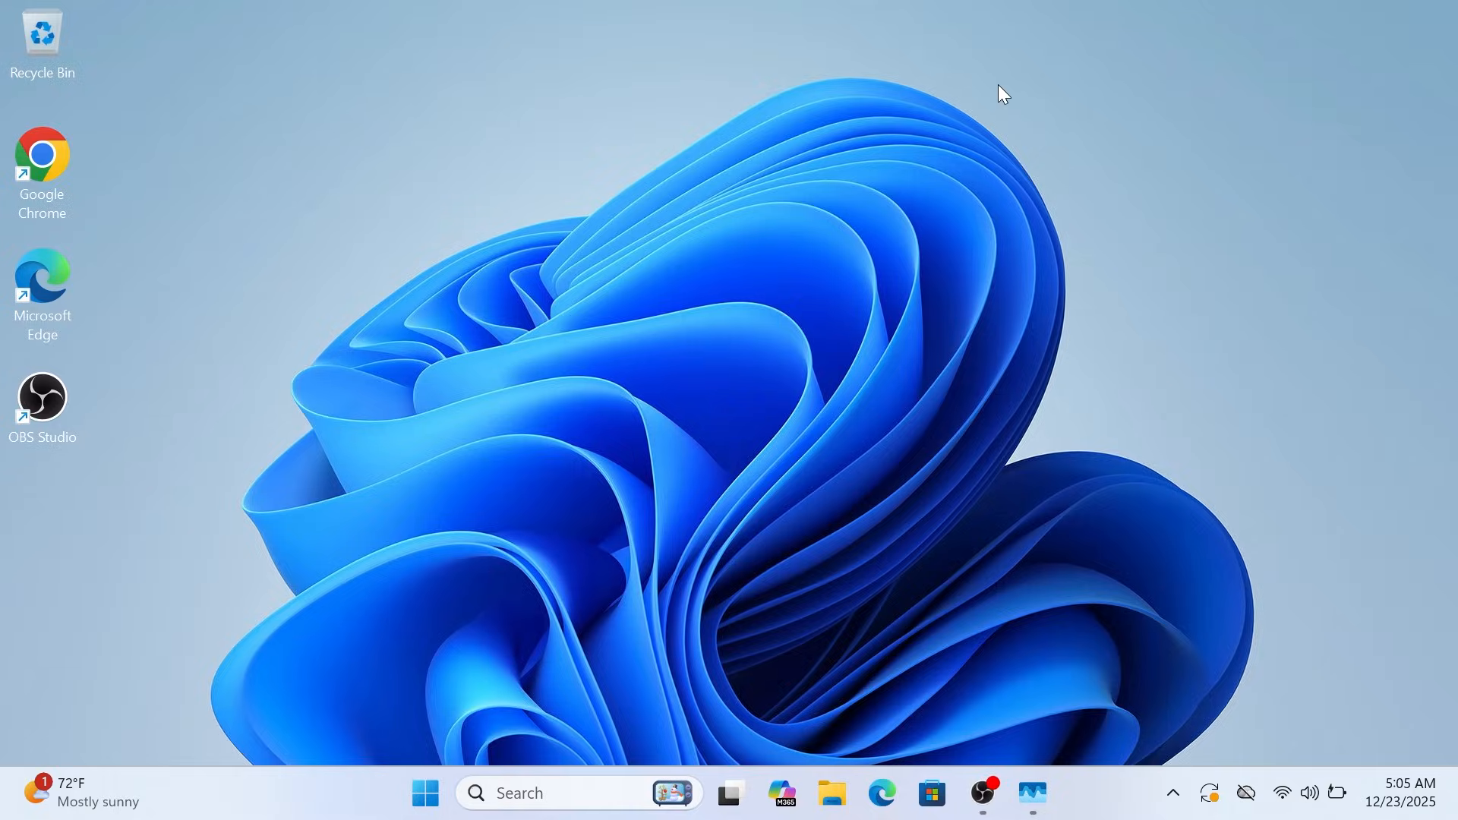
Open the Windows Temp folder by running temp and grant permanent access to it
key(super+r)
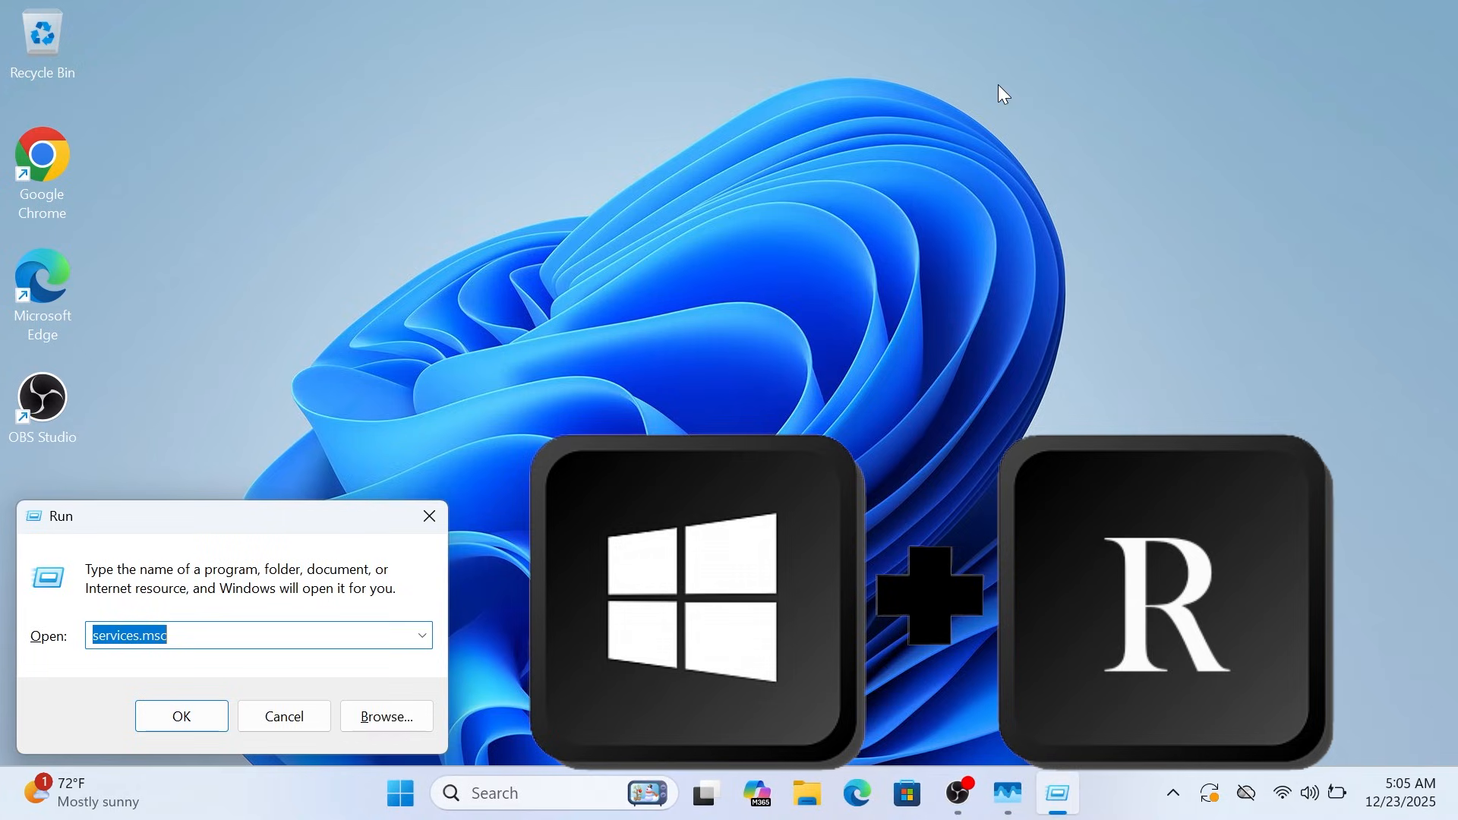
text(temp)
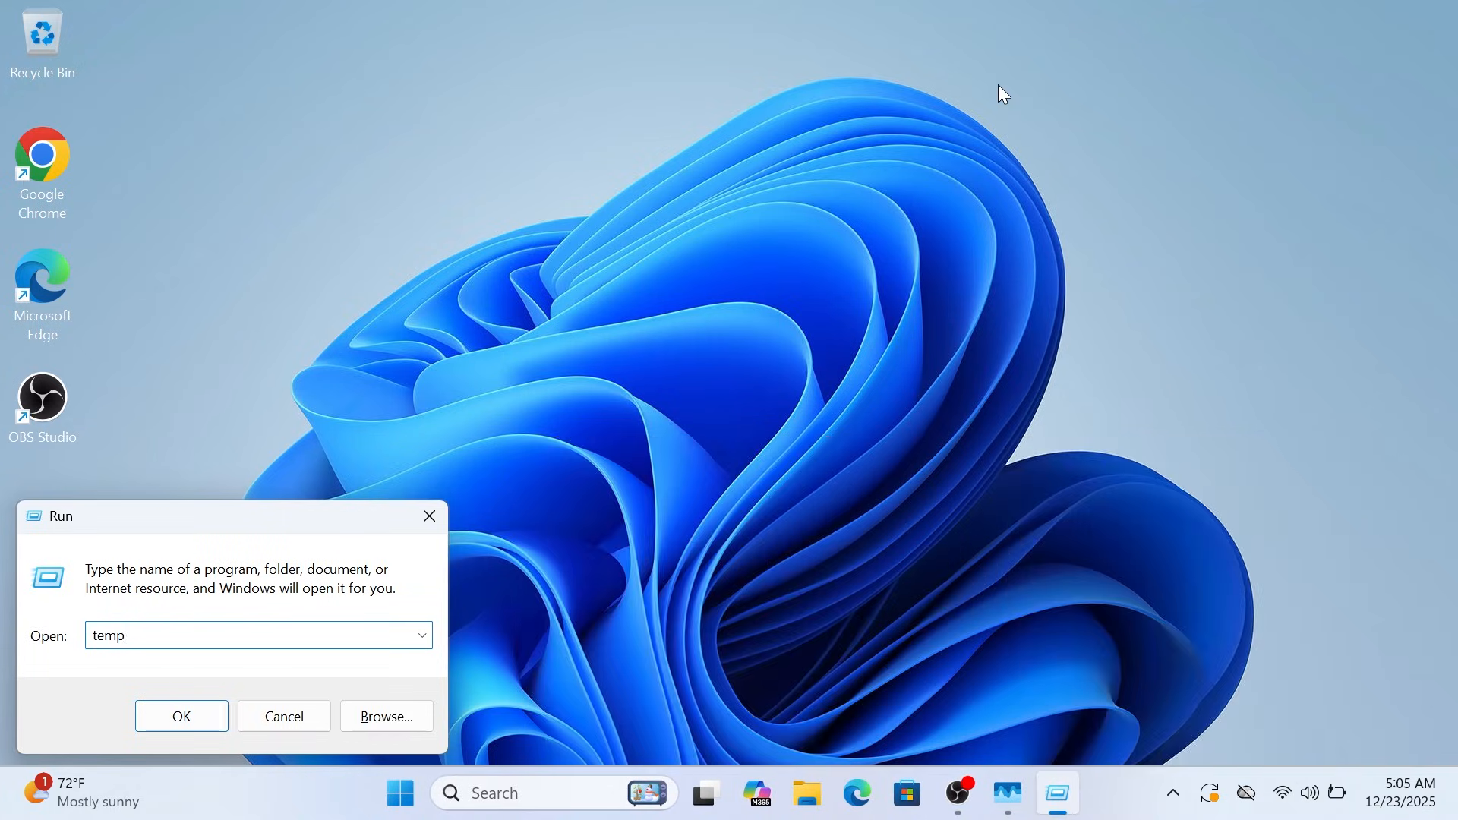
key(Return)
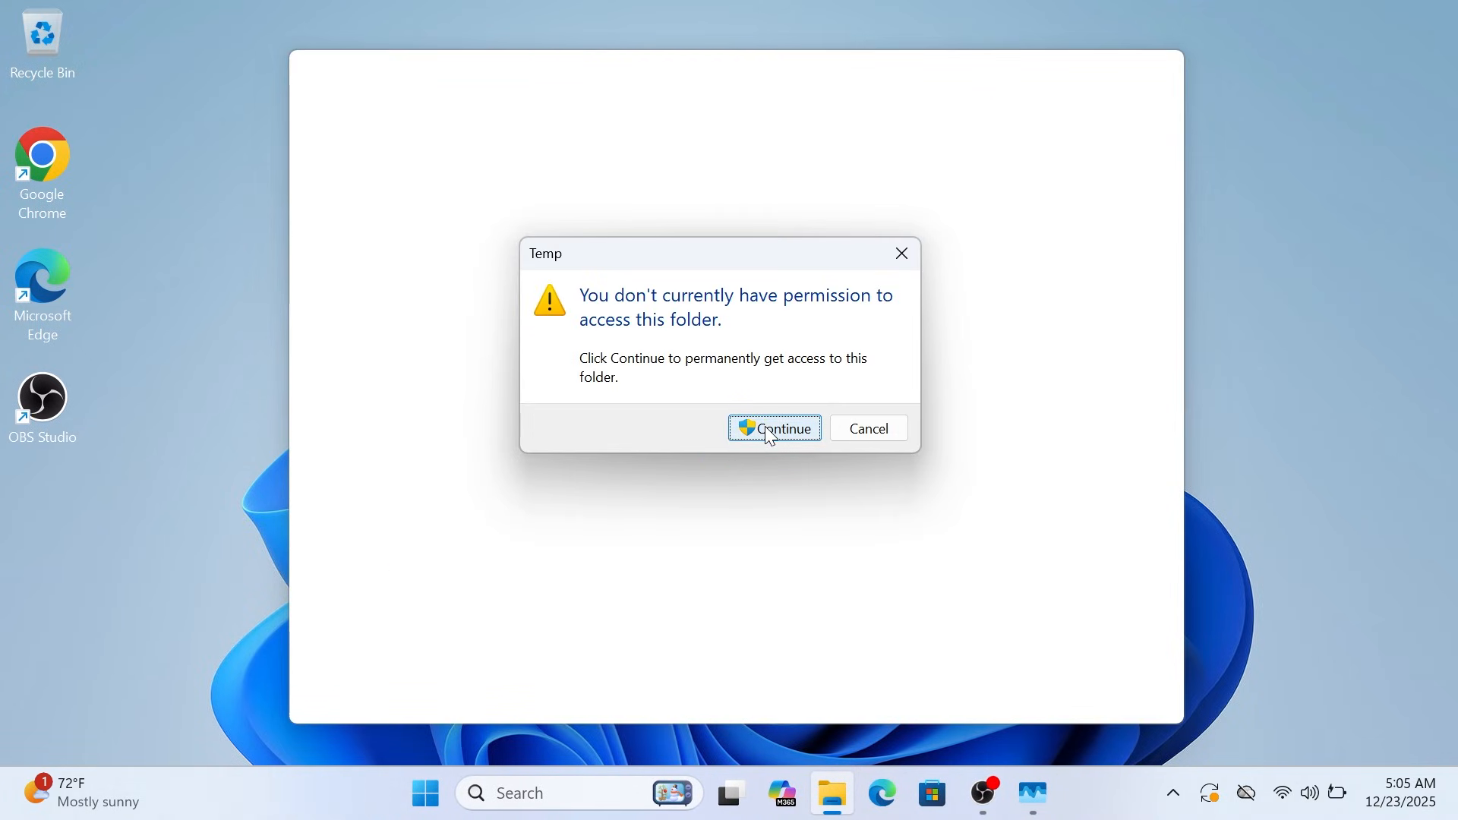
click(765, 427)
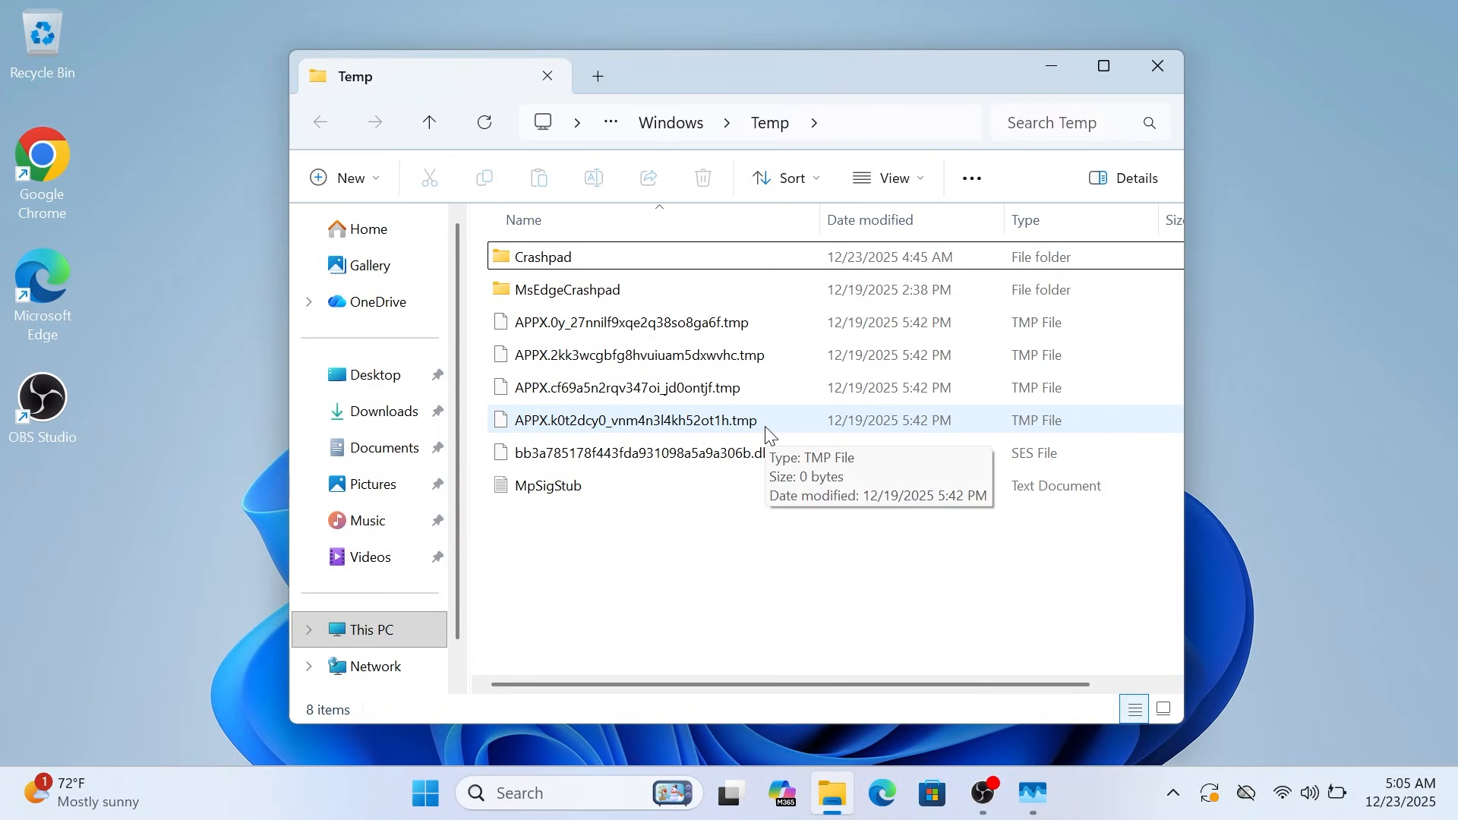
Permanently delete everything in the Windows Temp folder and close its window
key(ctrl+a)
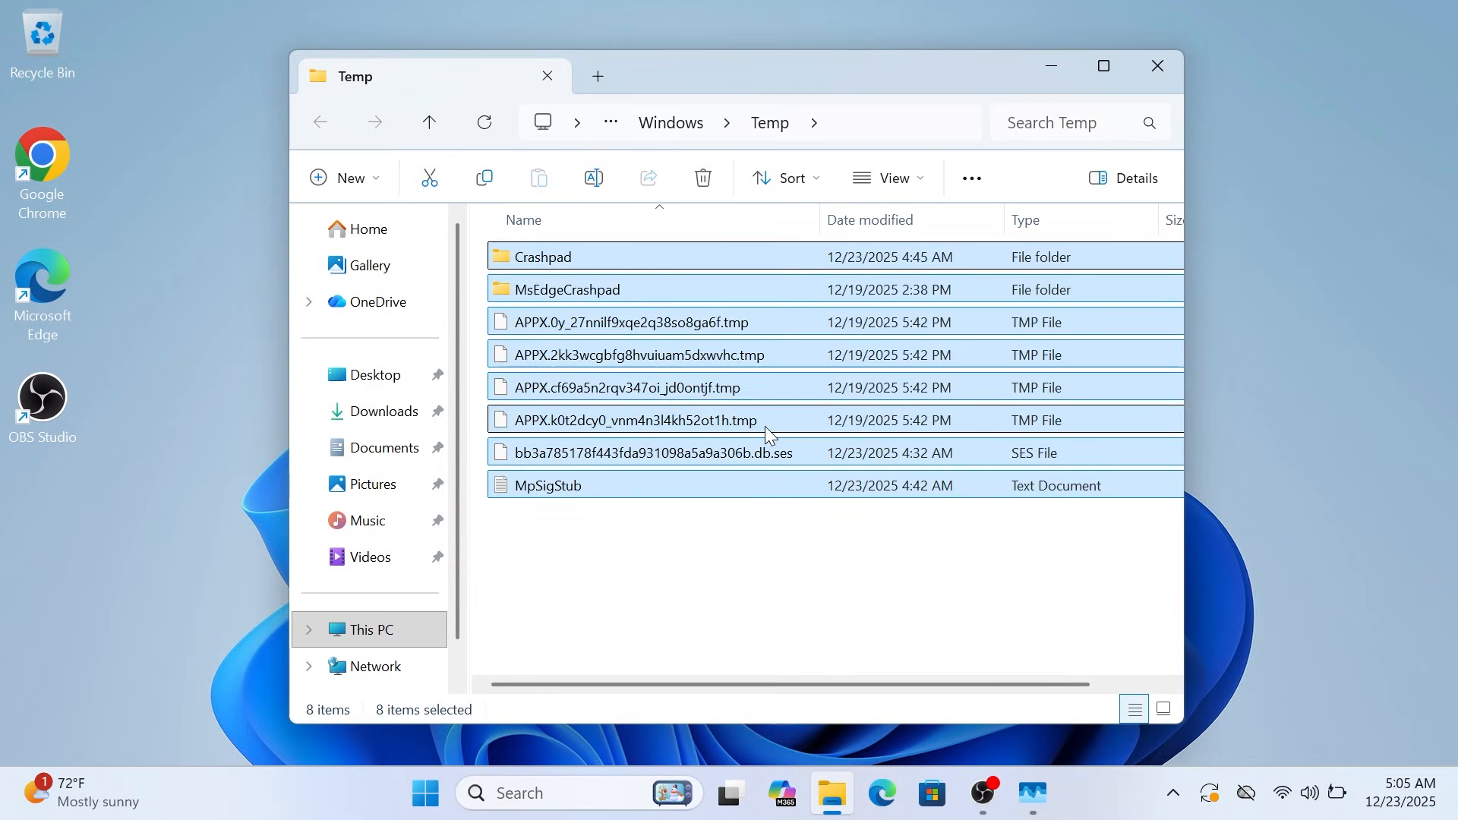
key(shift+Delete)
key(Return)
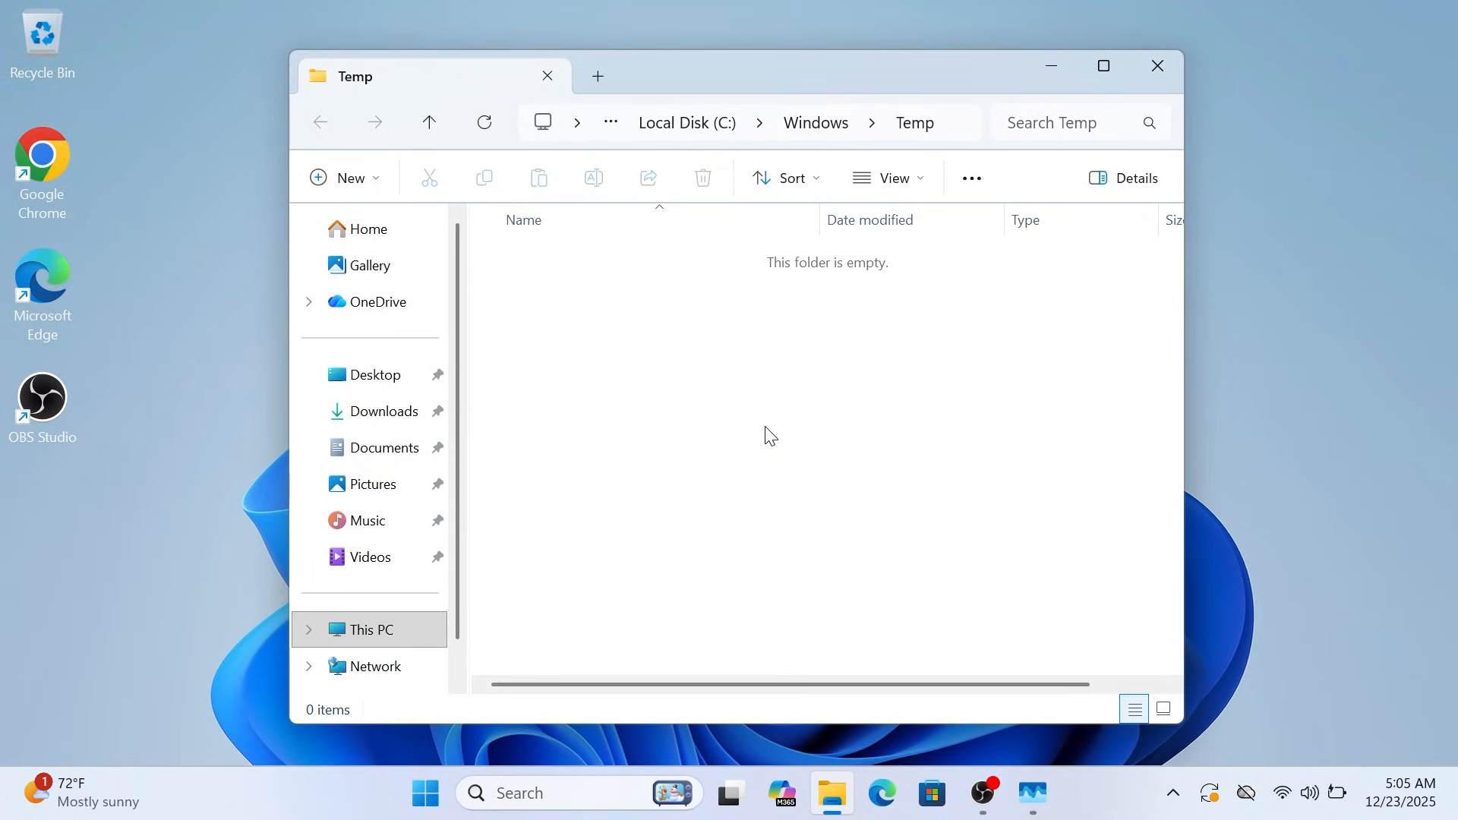
click(1160, 70)
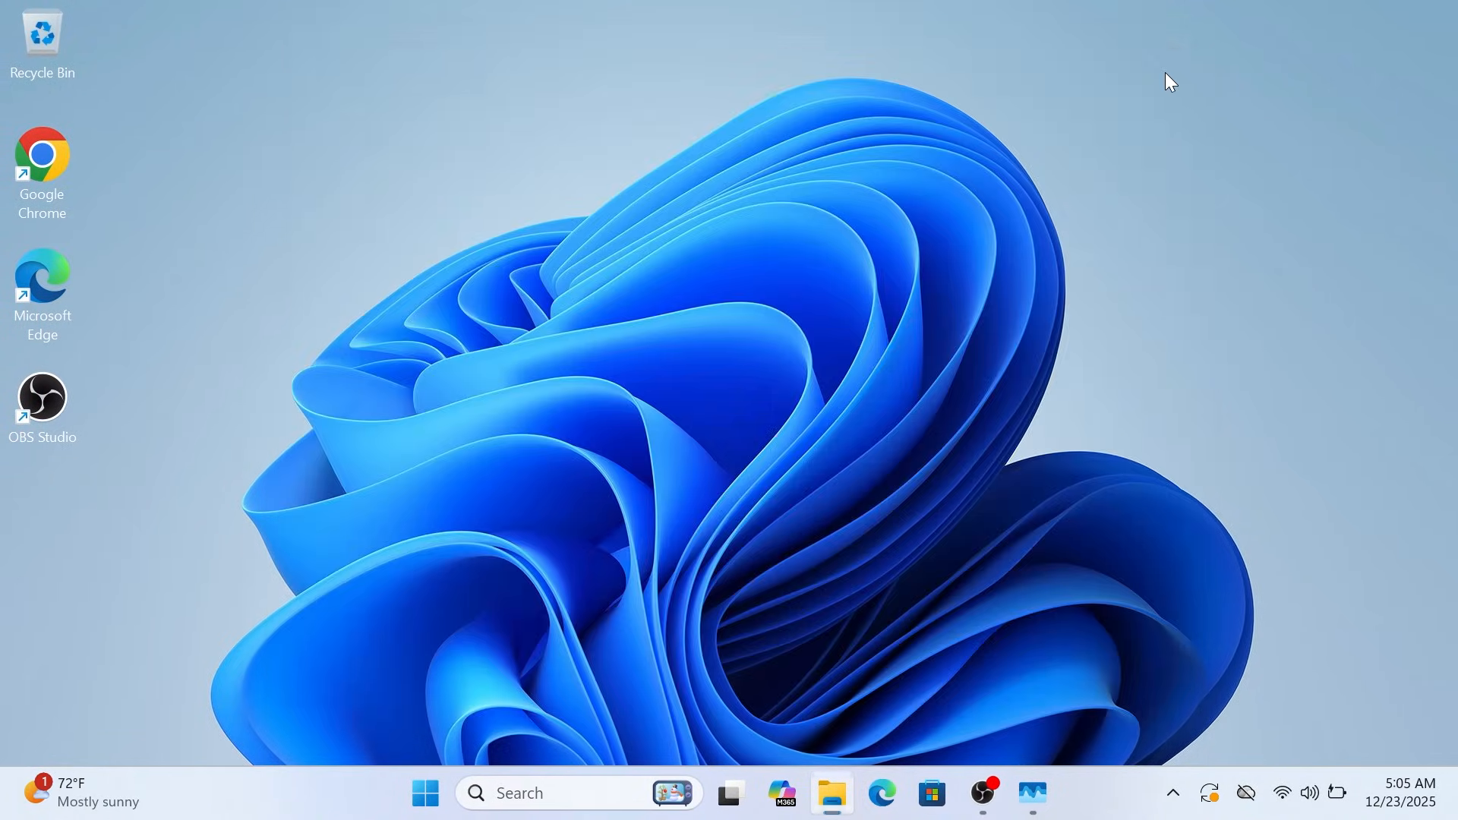
Open the user's local Temp folder by running %temp%
key(super+r)
key(BackSpace)
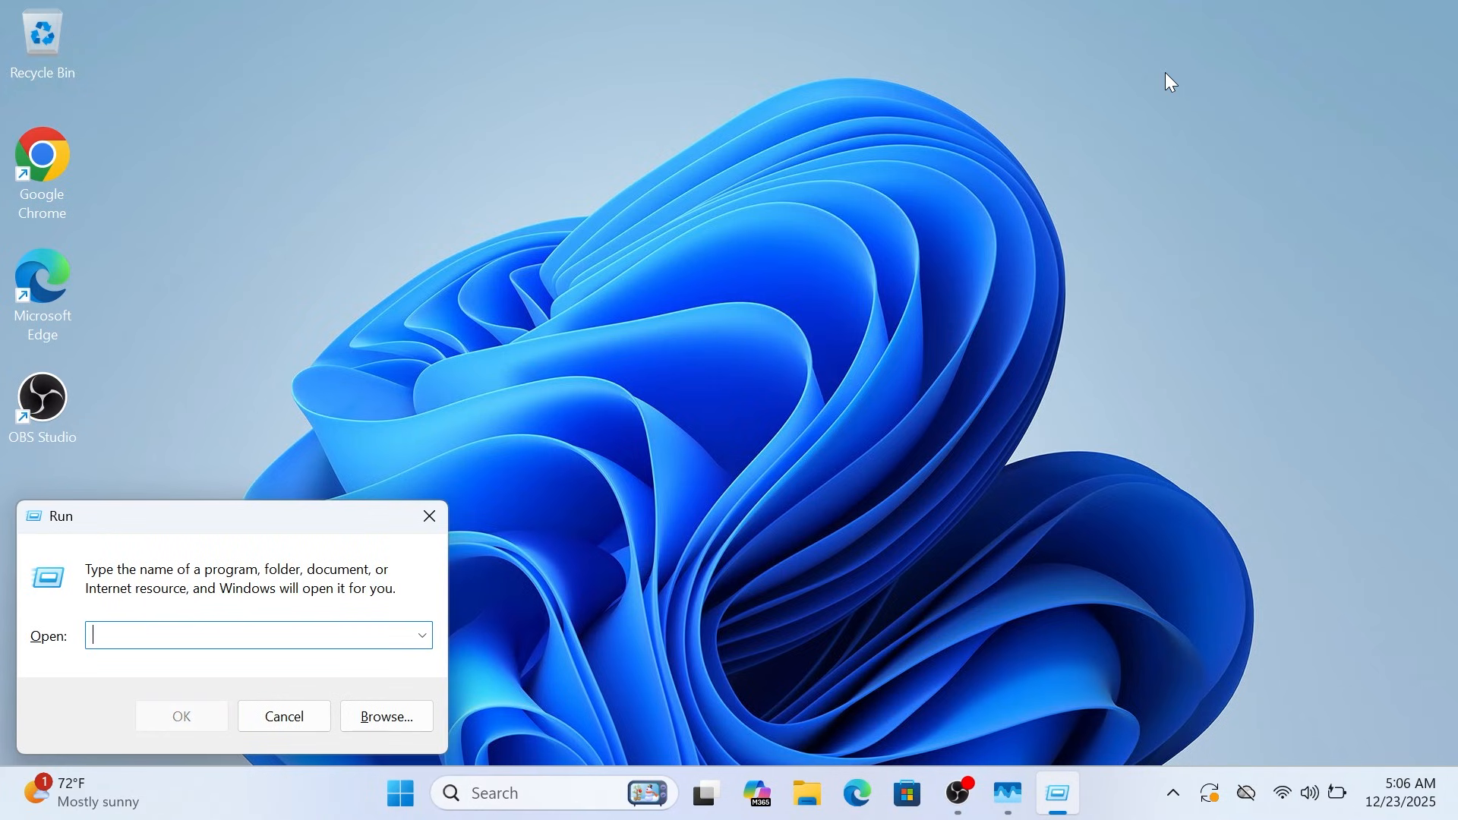
text(mp%)
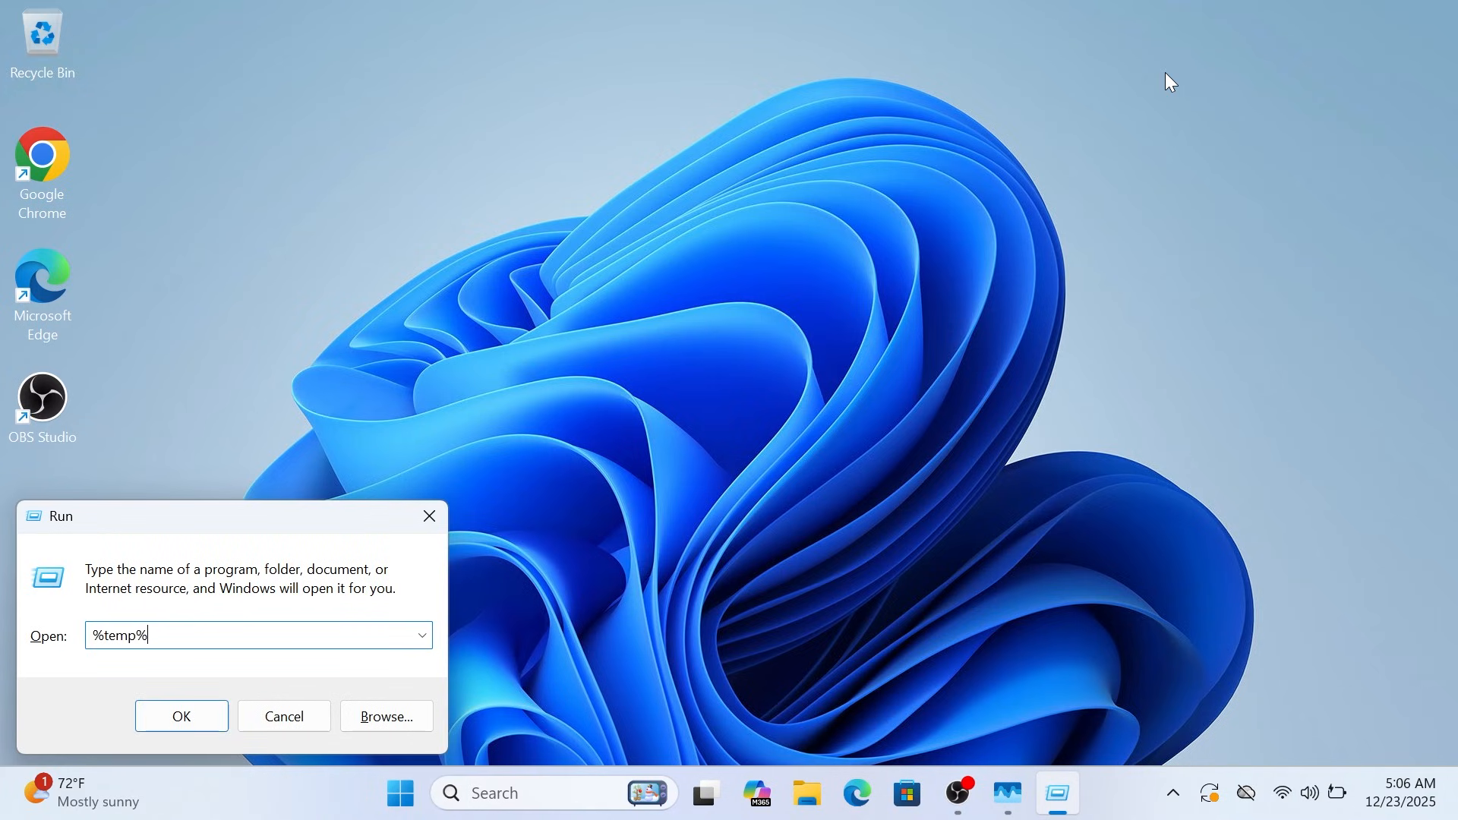
key(Return)
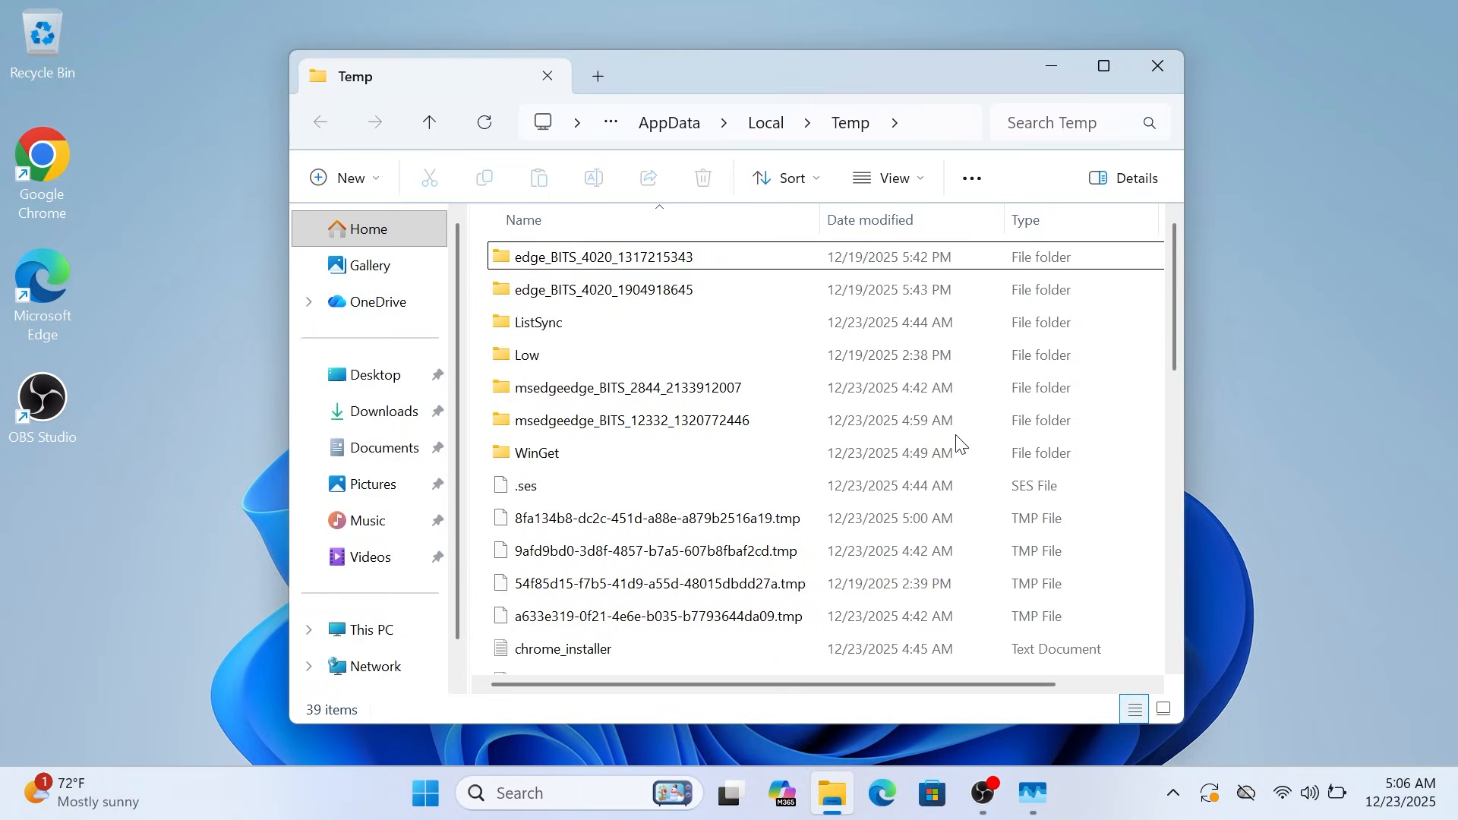
Permanently delete all contents of the AppData Local Temp folder, skipping all current items that are in use
key(ctrl+a)
key(shift+Delete)
key(Return)
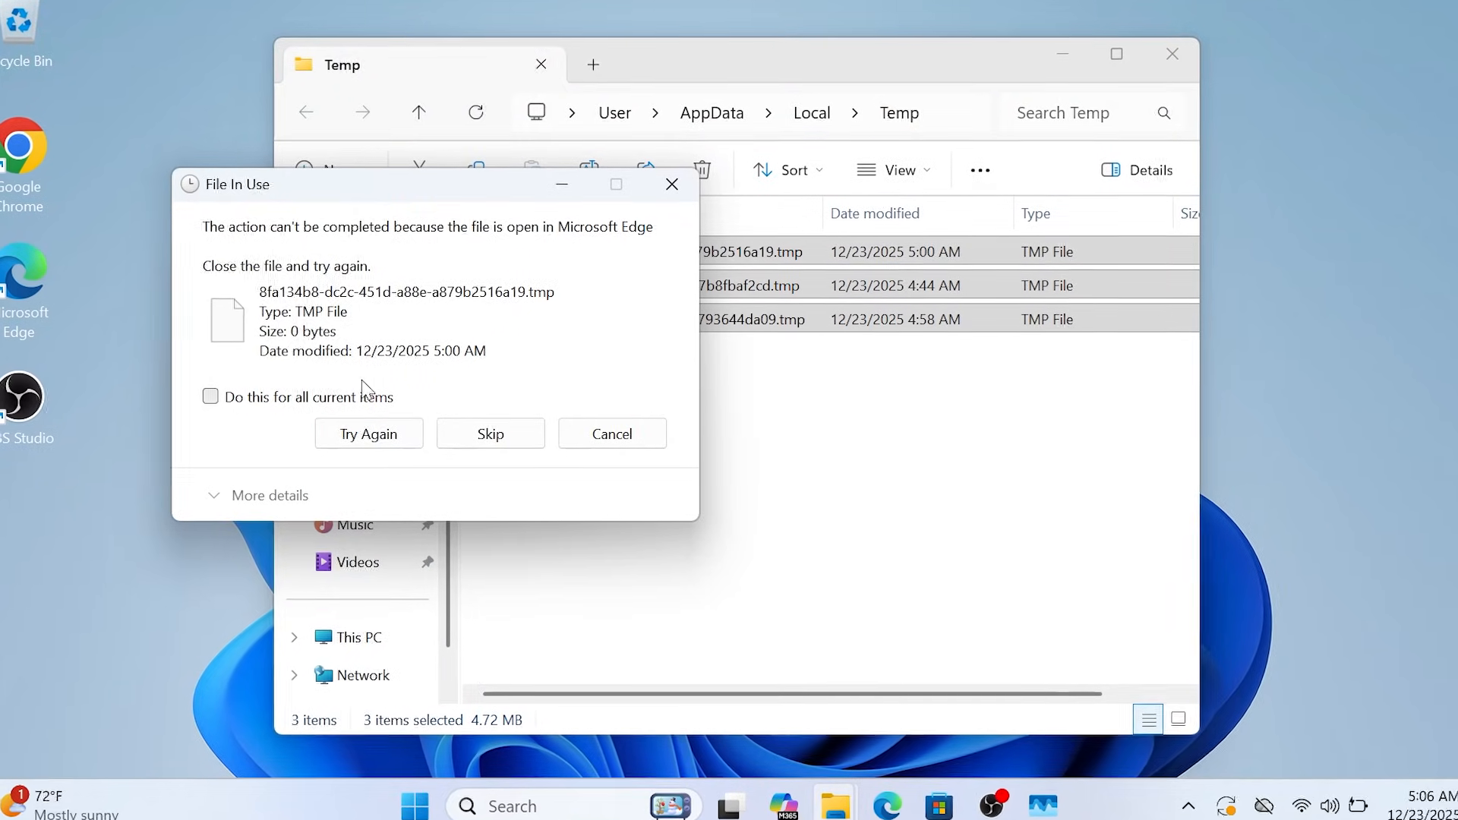
click(358, 397)
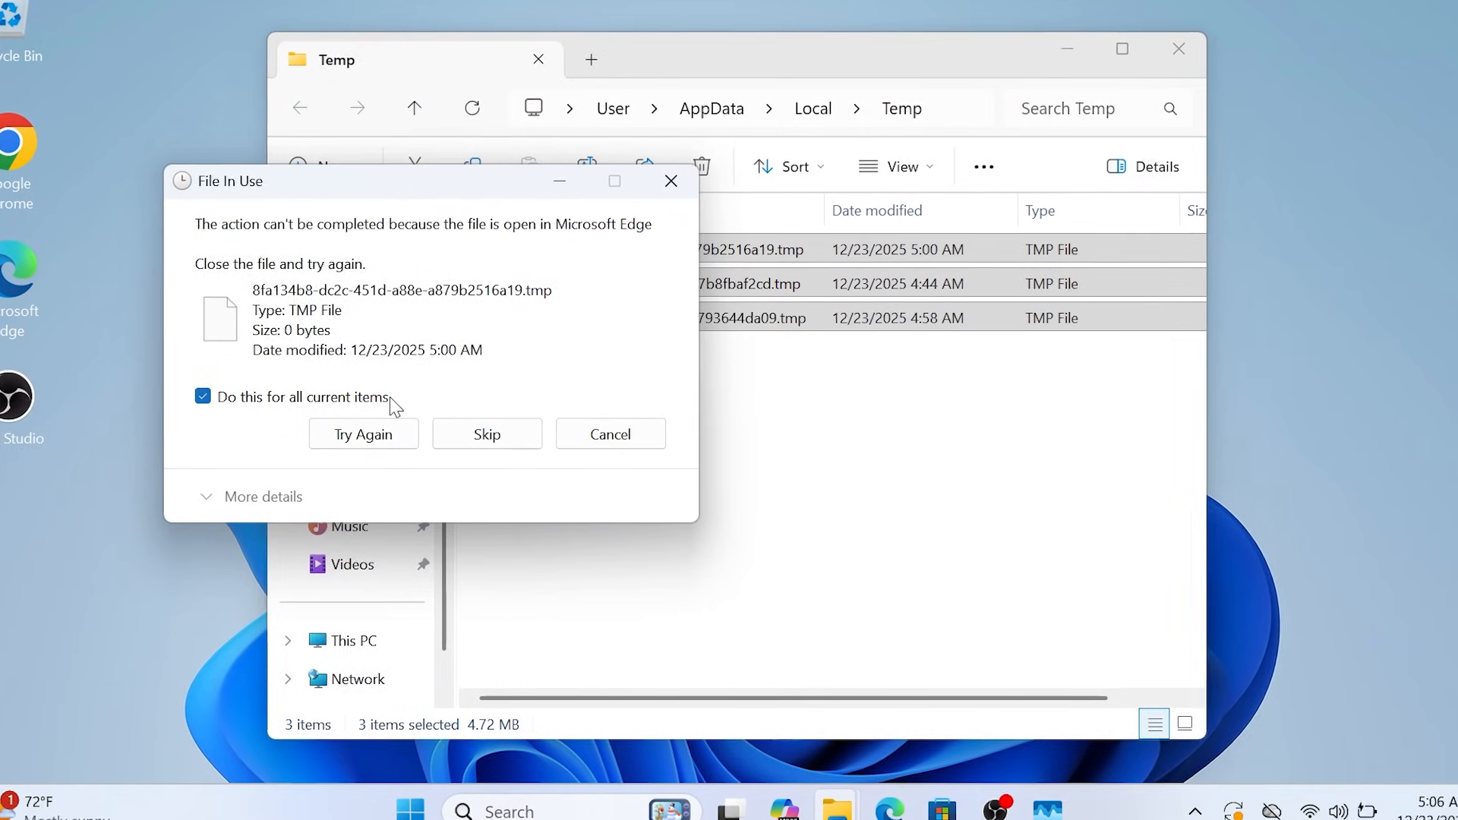
click(483, 443)
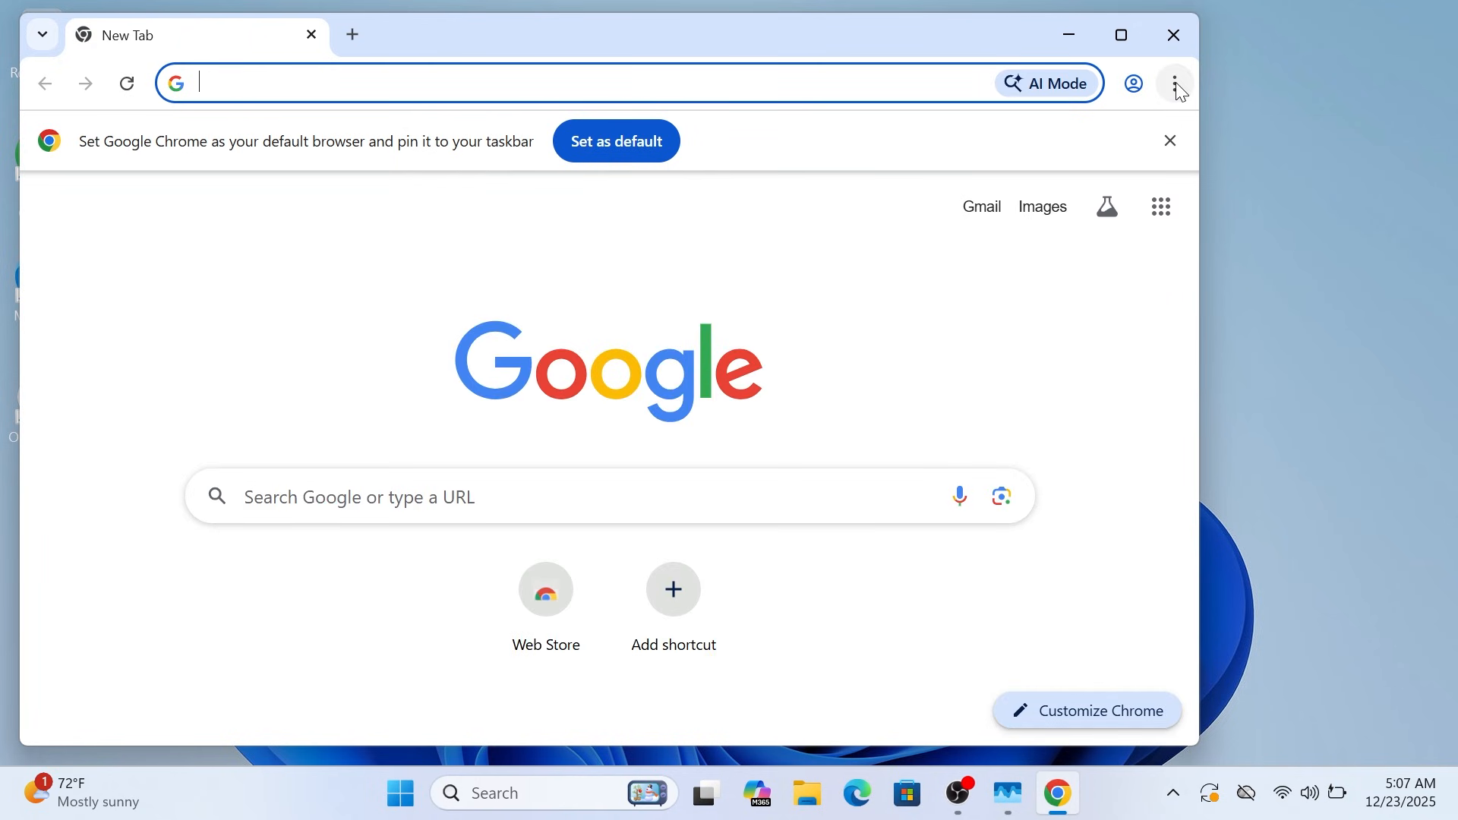
Open Chrome's Performance settings page and maximize the browser window
click(1177, 86)
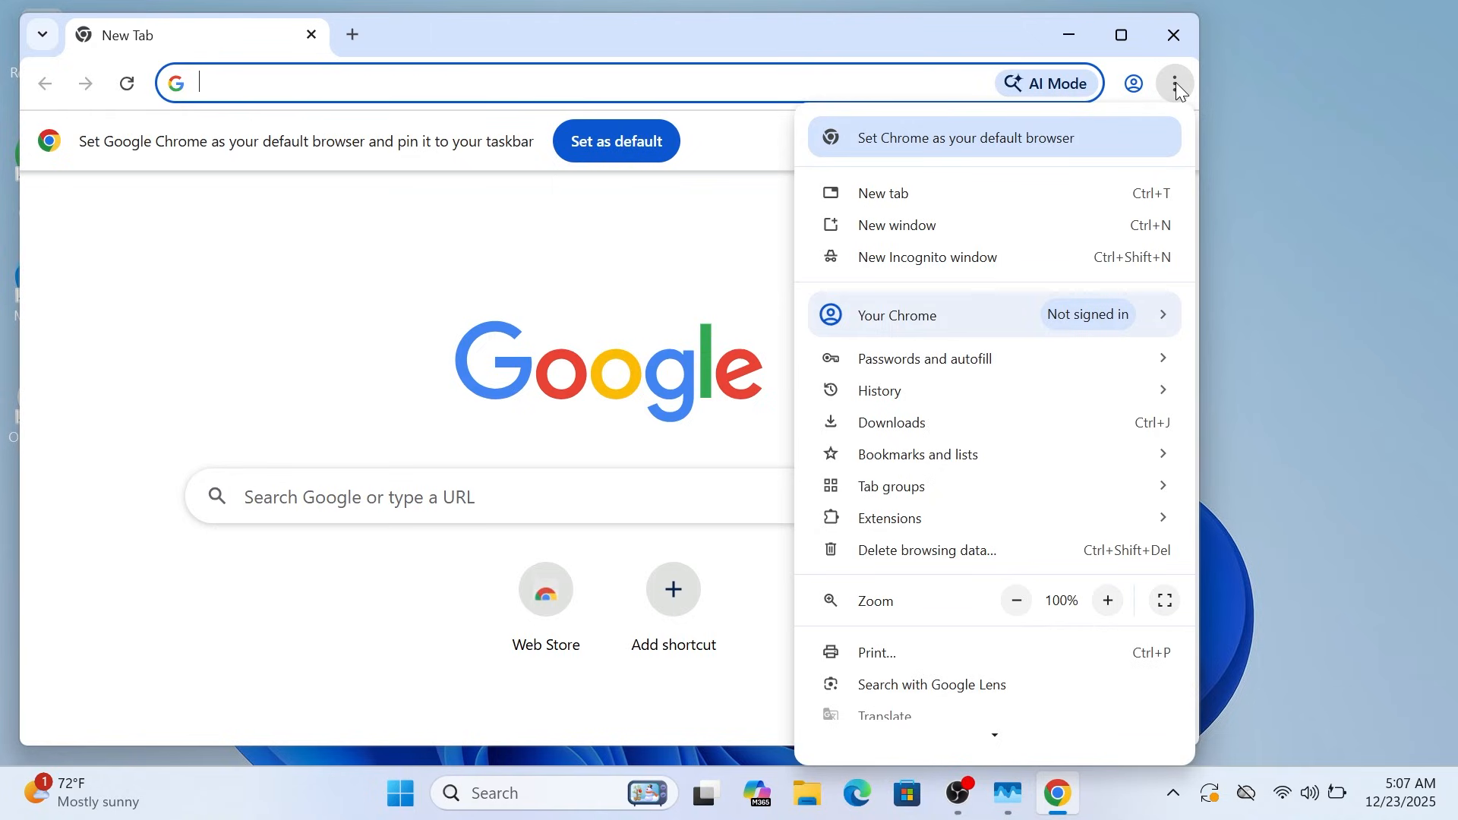
scroll(1094, 416, down, 2)
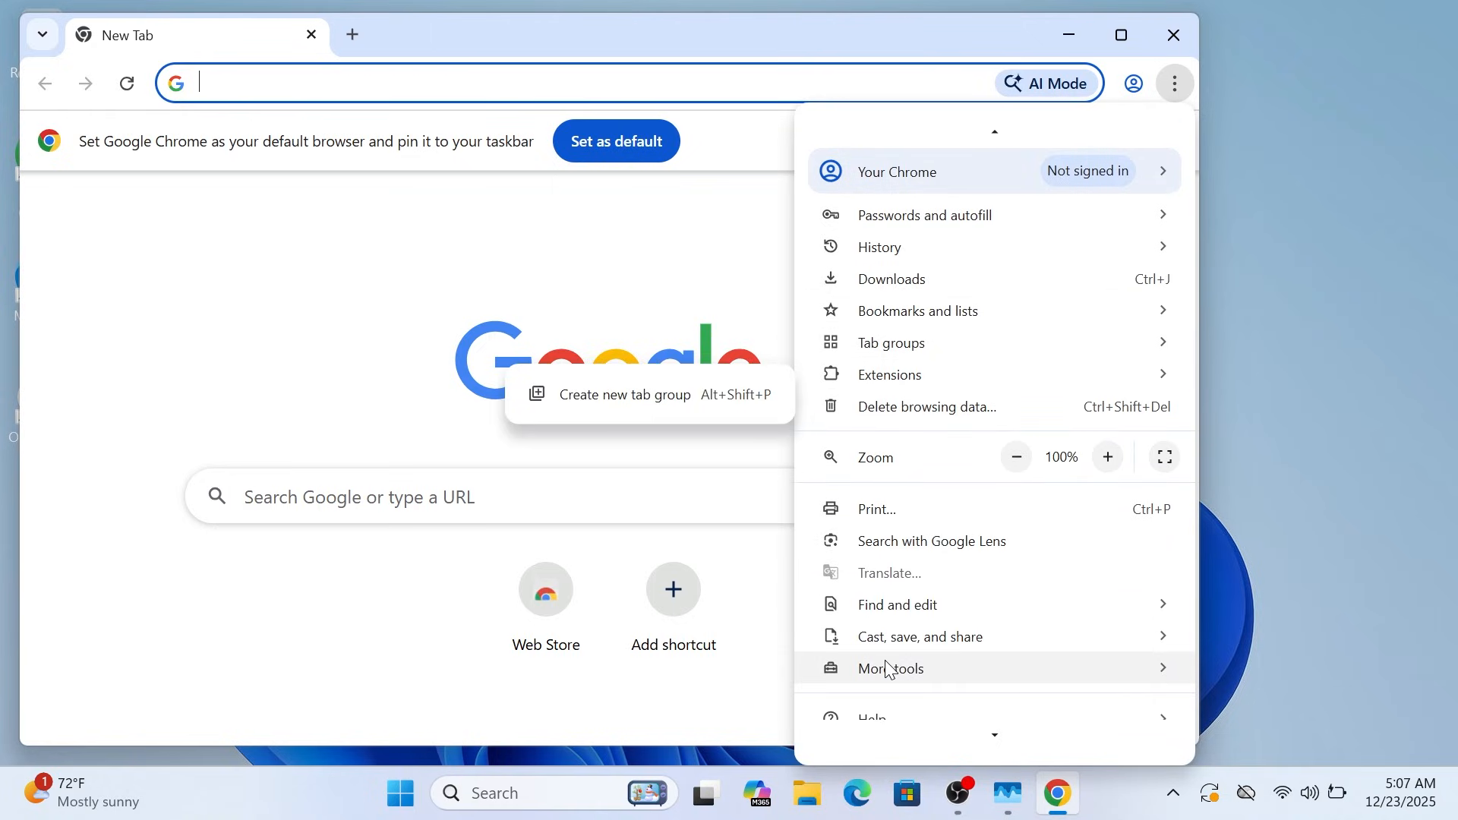
mouse_move(900, 672)
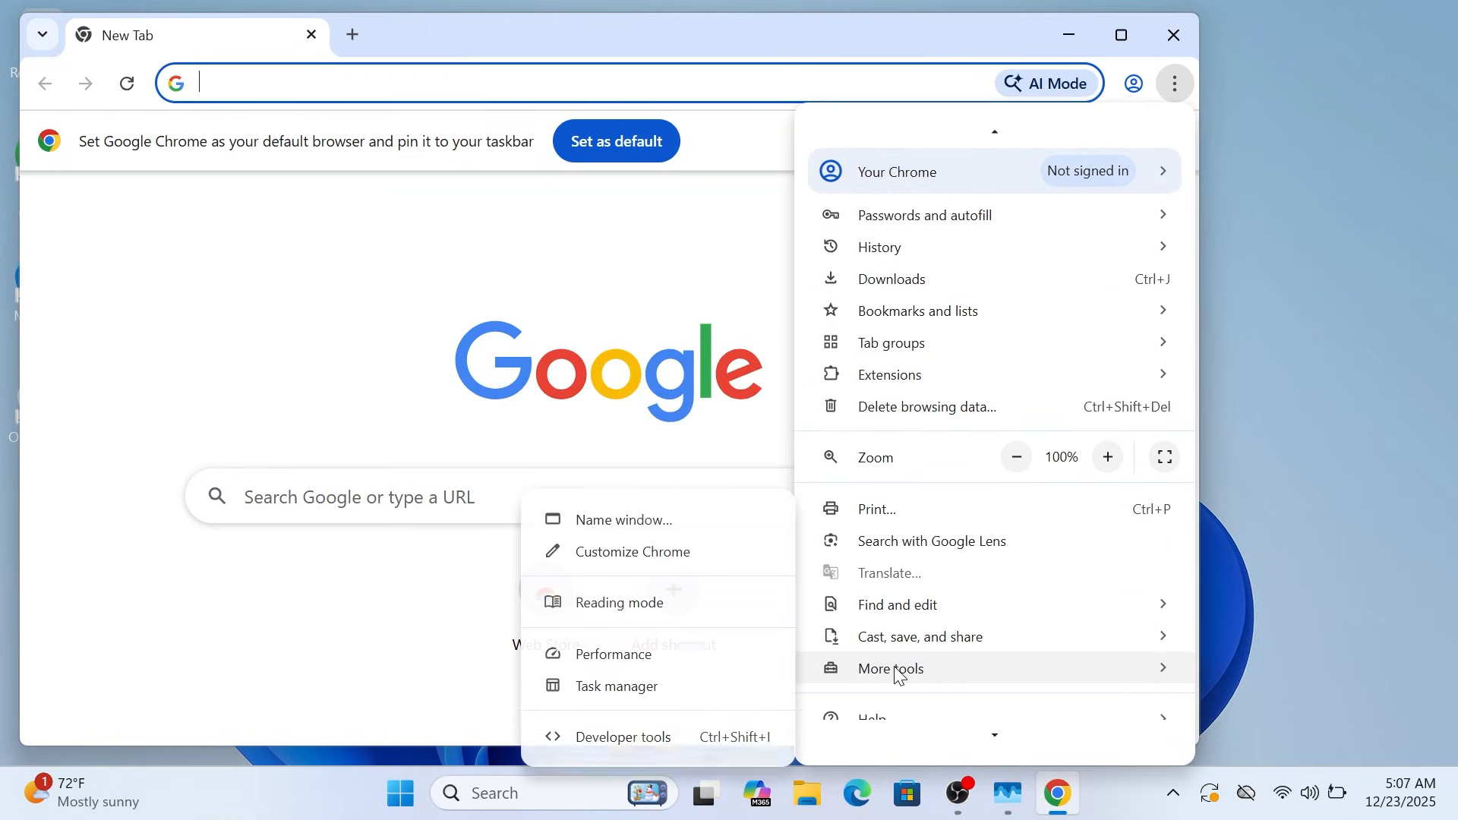
click(607, 656)
click(1123, 35)
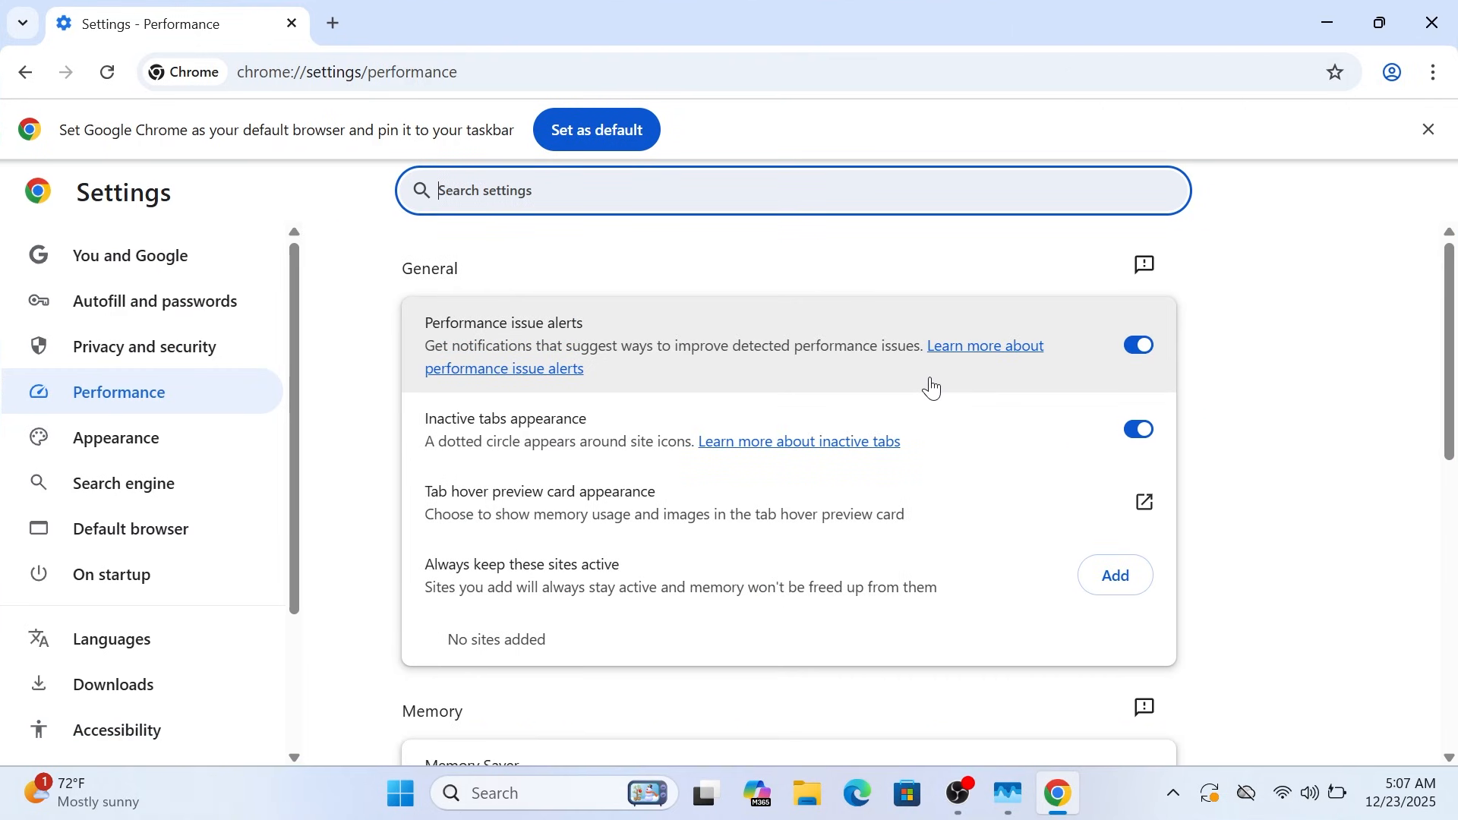
Turn on Memory Saver in Chrome's performance settings and close the browser
scroll(932, 389, down, 3)
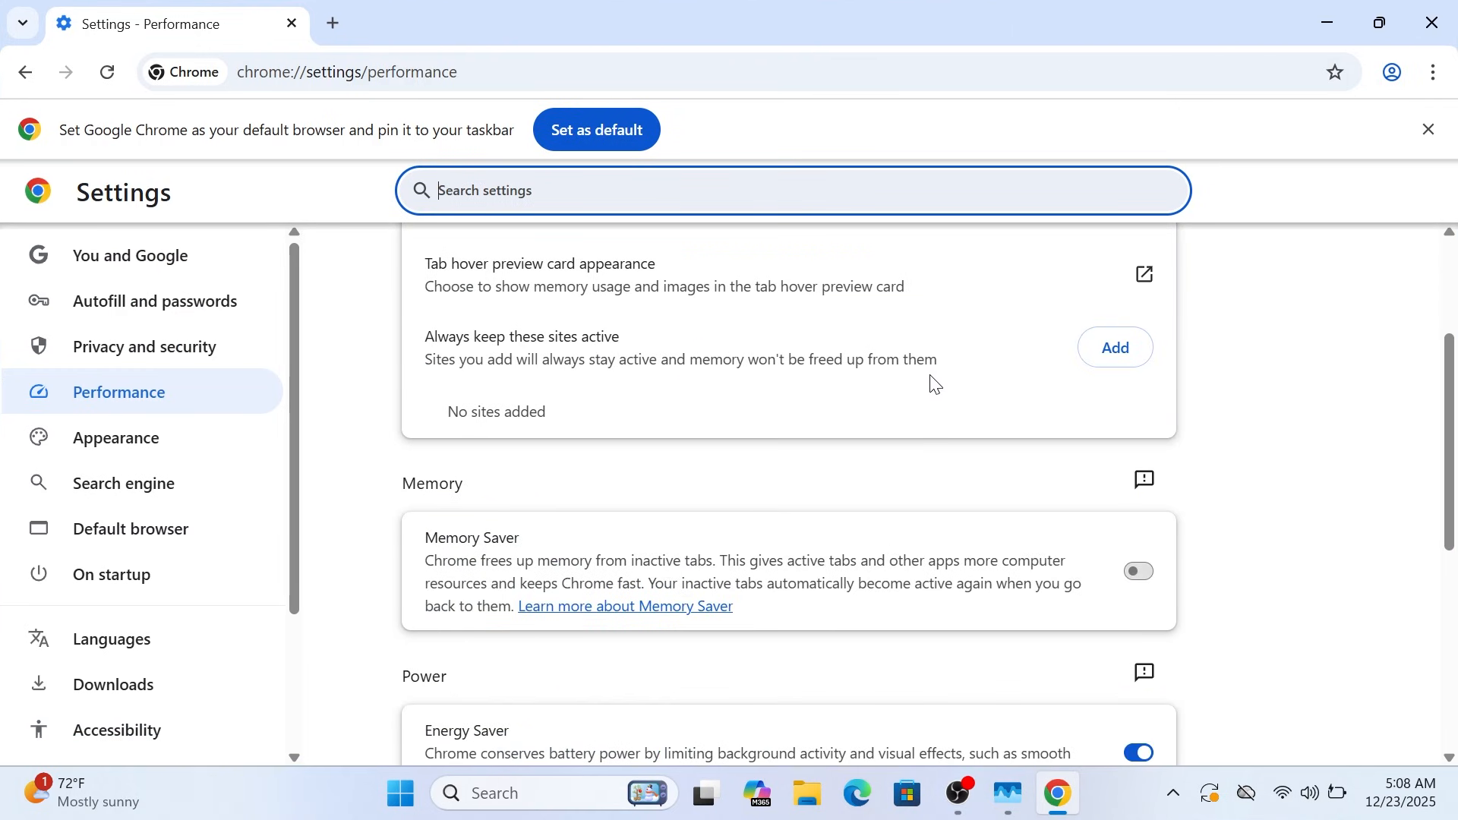
click(1137, 571)
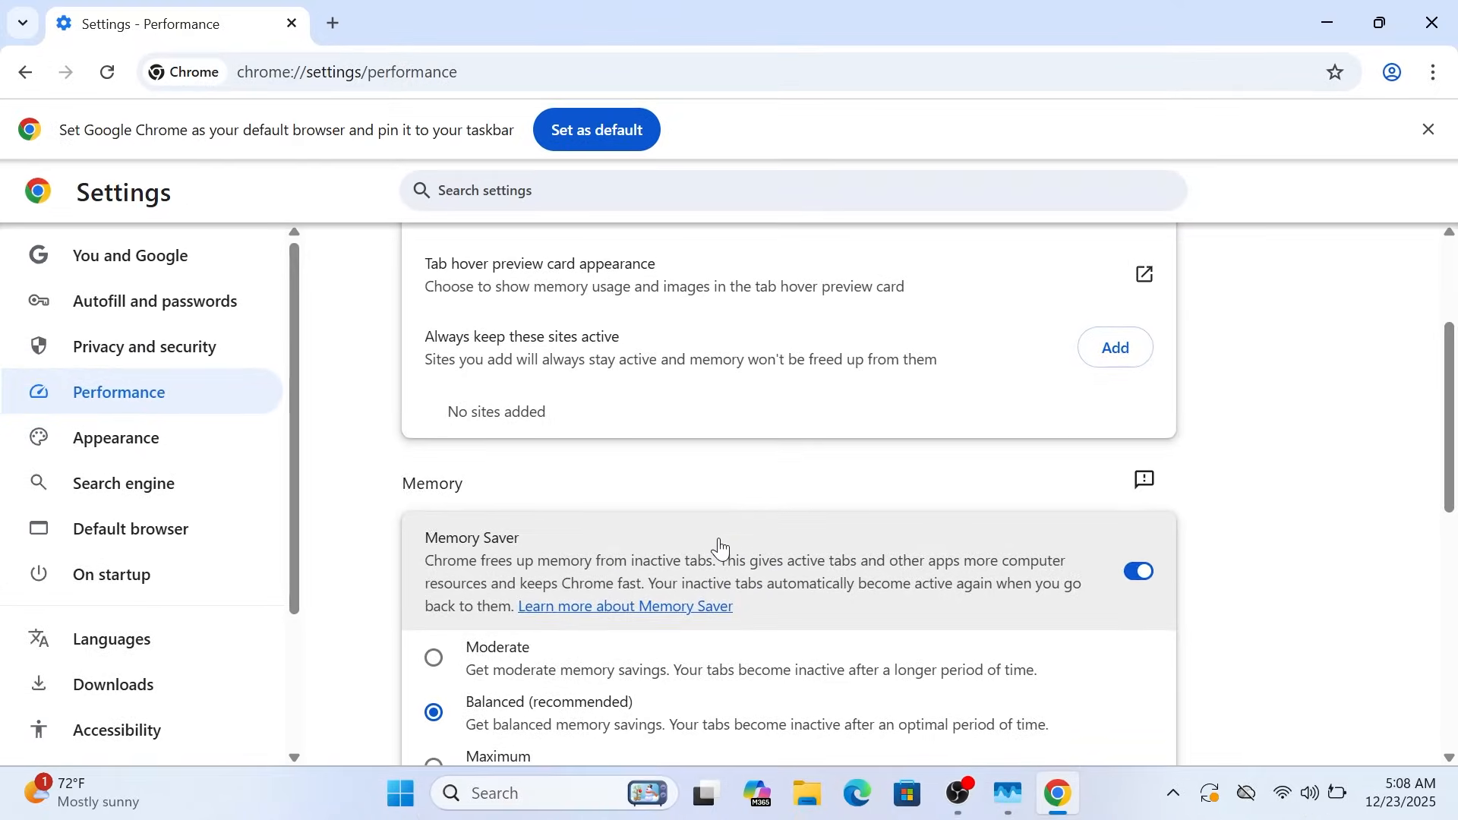
scroll(720, 548, down, 3)
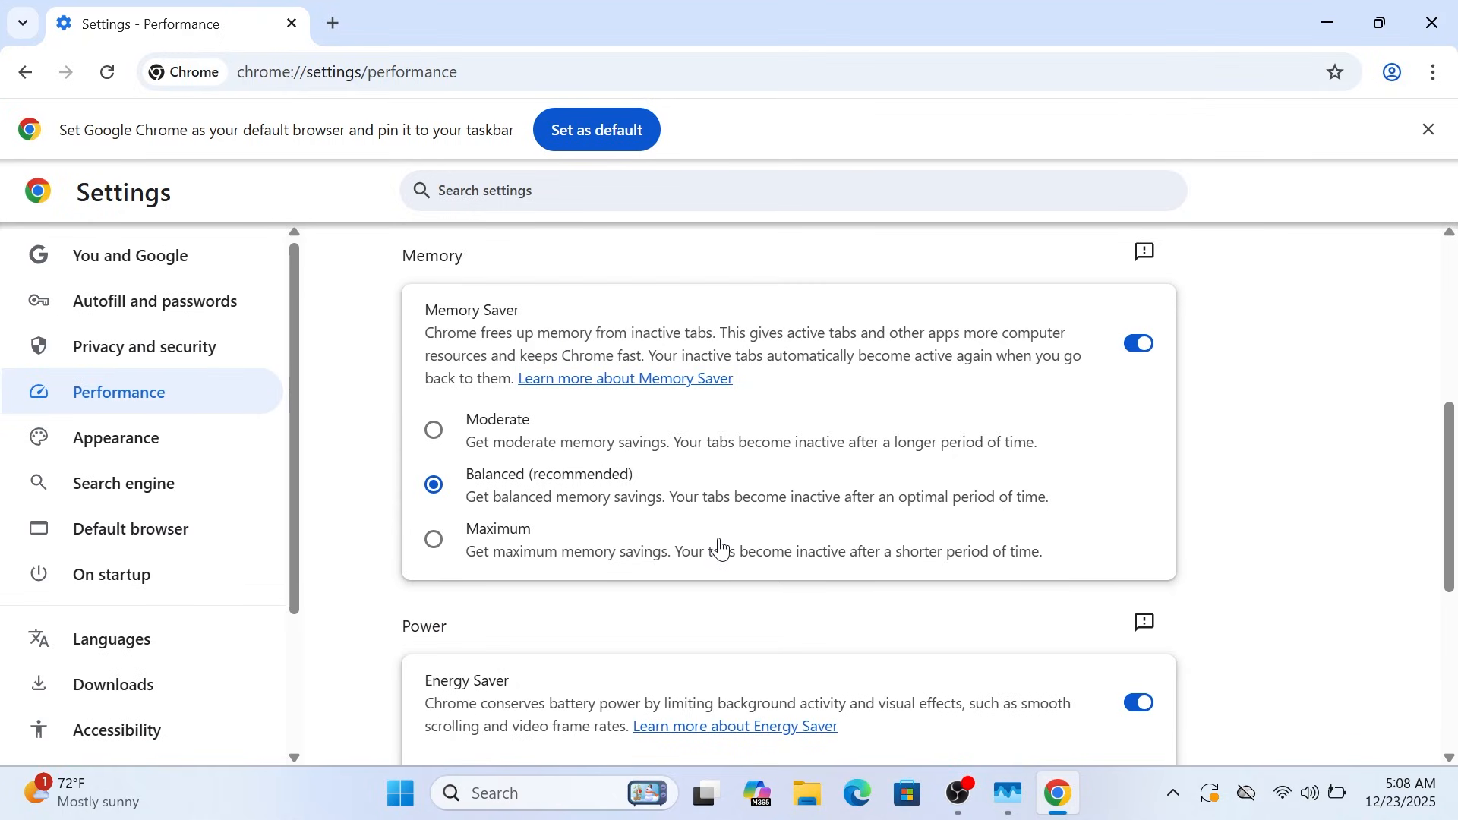
click(1429, 25)
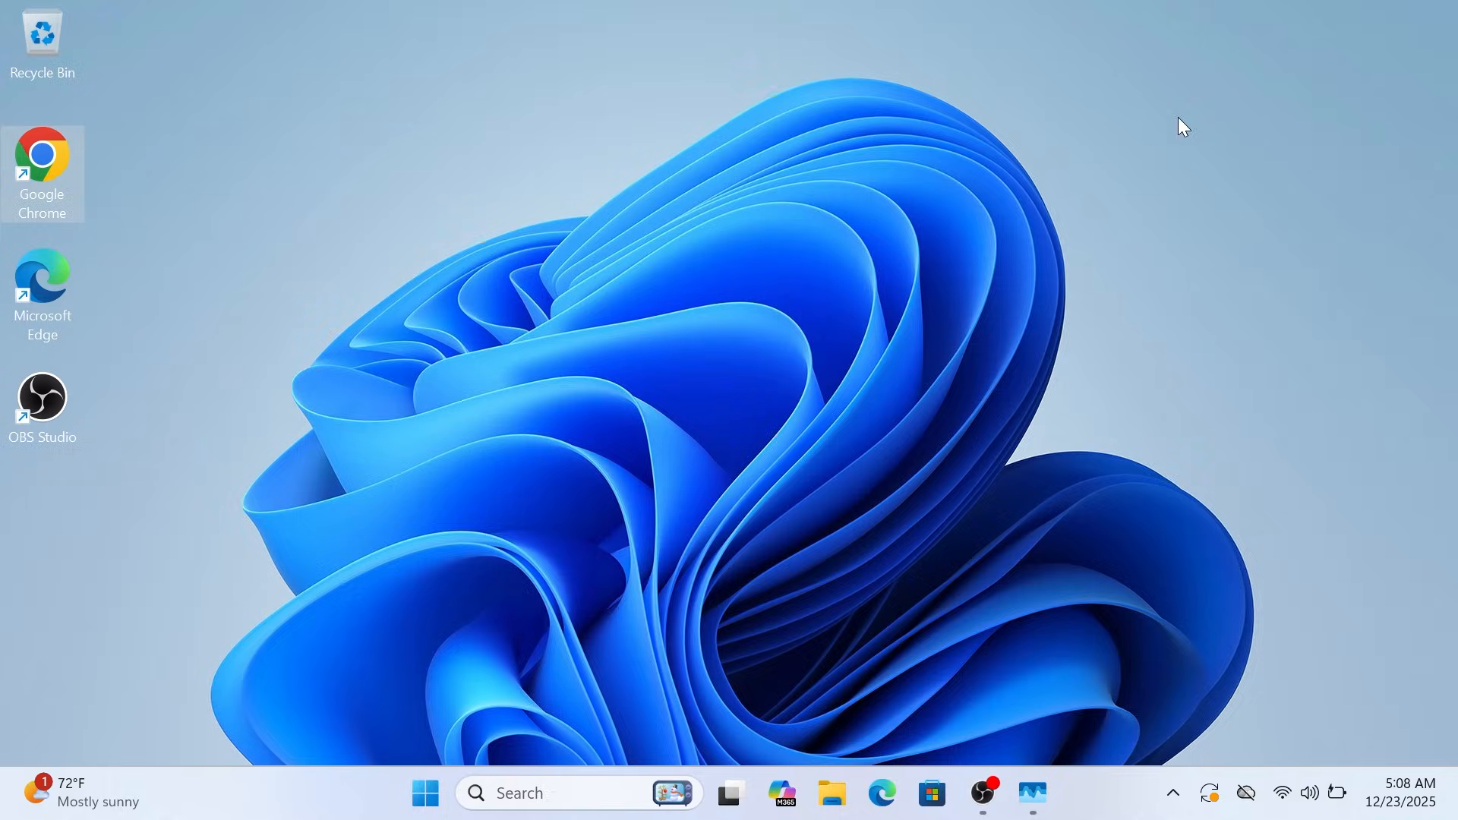
Open Task Manager and maximize its window to examine the CPU and memory use of running processes
right_click(1074, 794)
click(1173, 706)
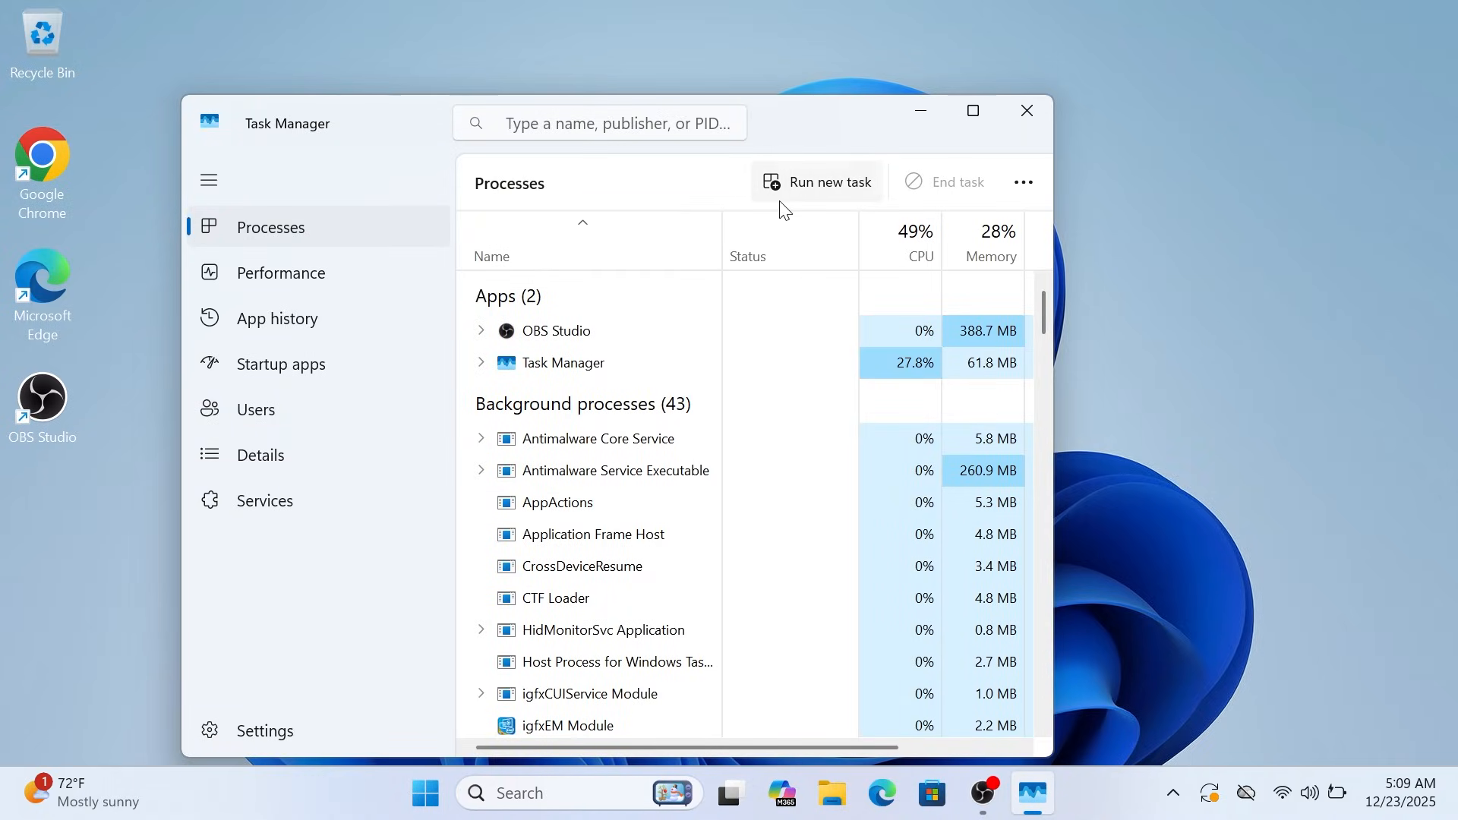
click(973, 111)
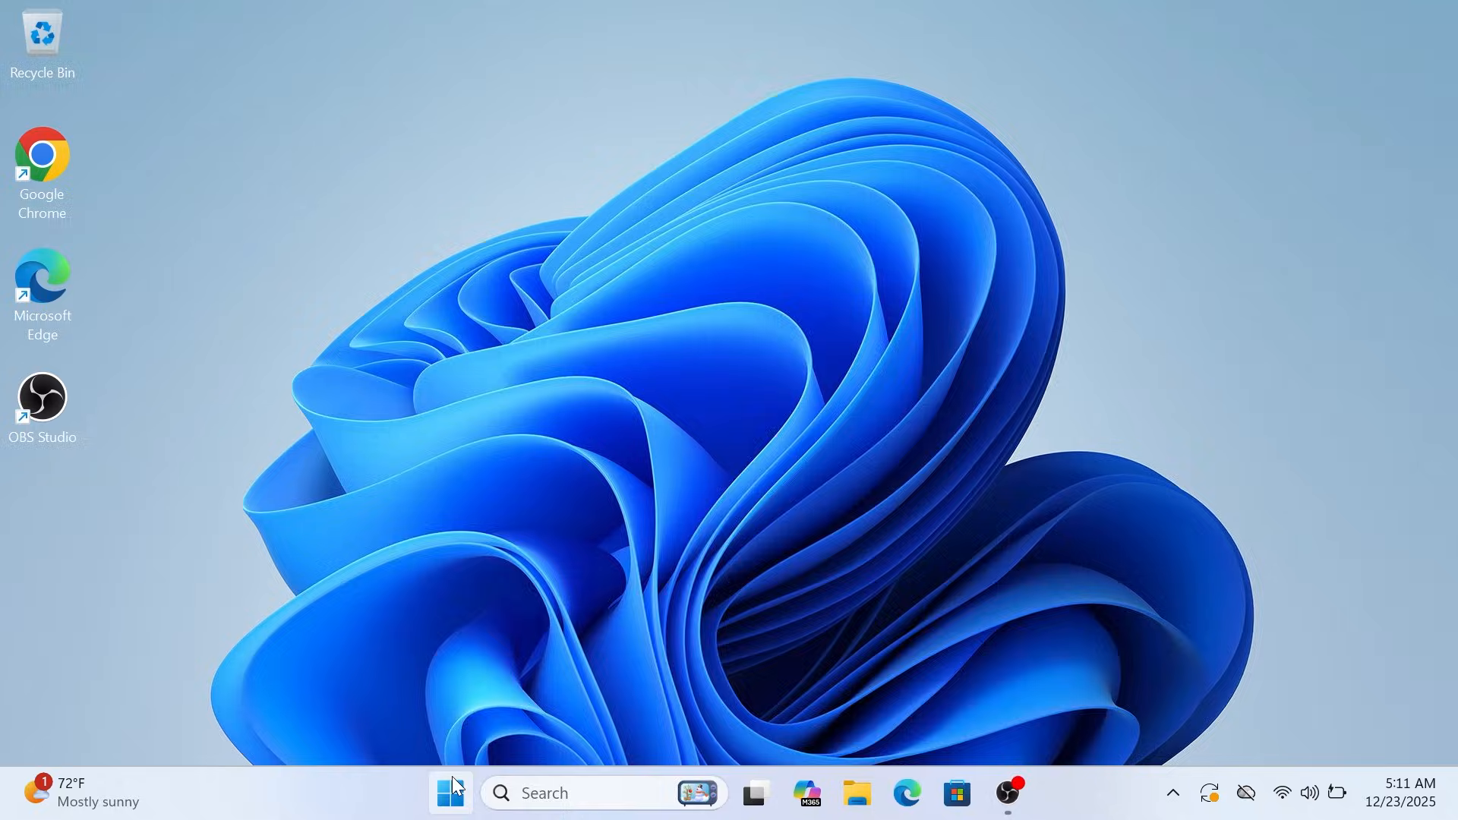
Open the Windows Update page in Settings and check the pending updates and the available restart options
click(453, 776)
click(1017, 280)
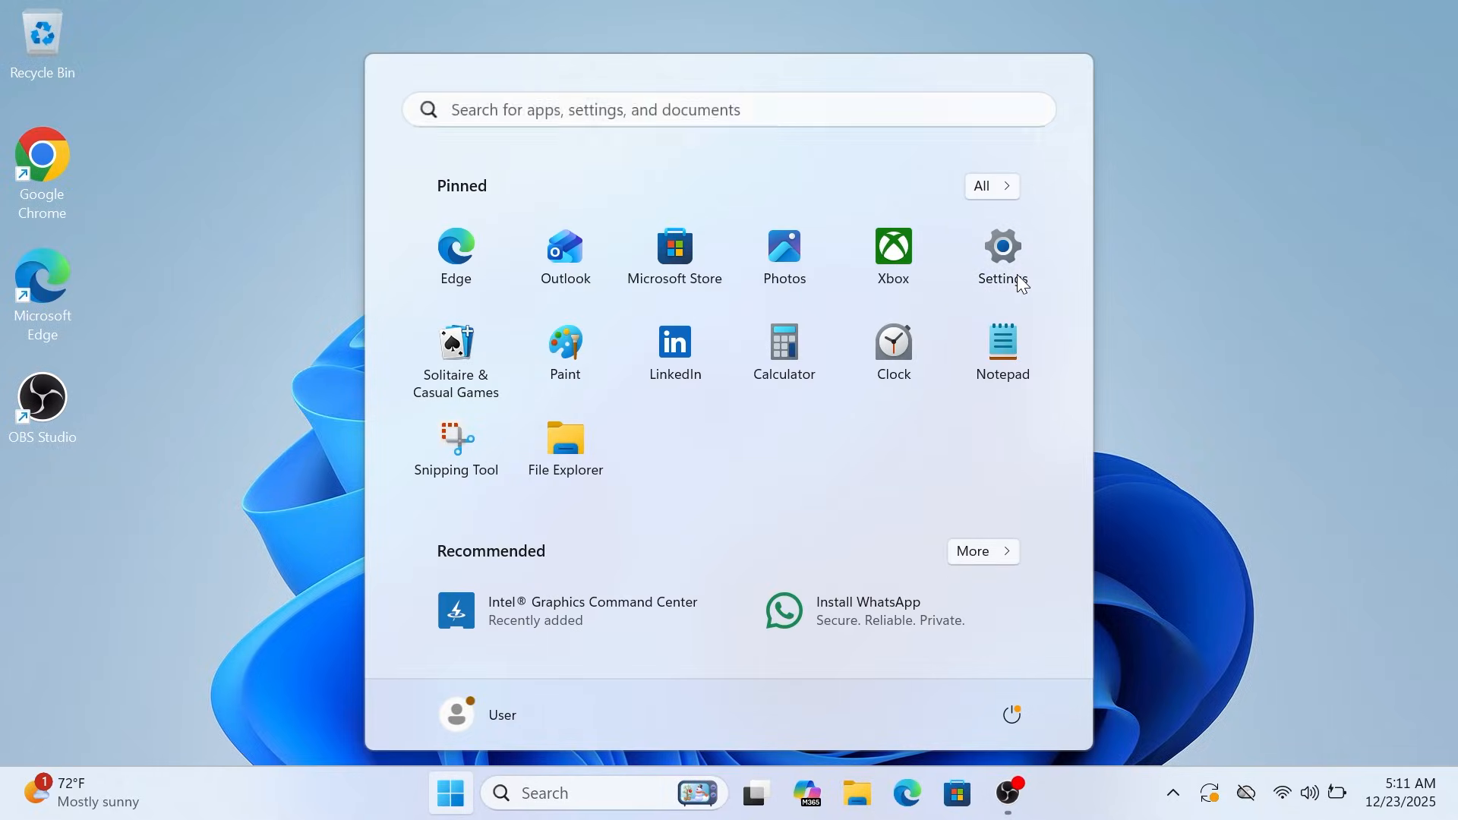
click(217, 685)
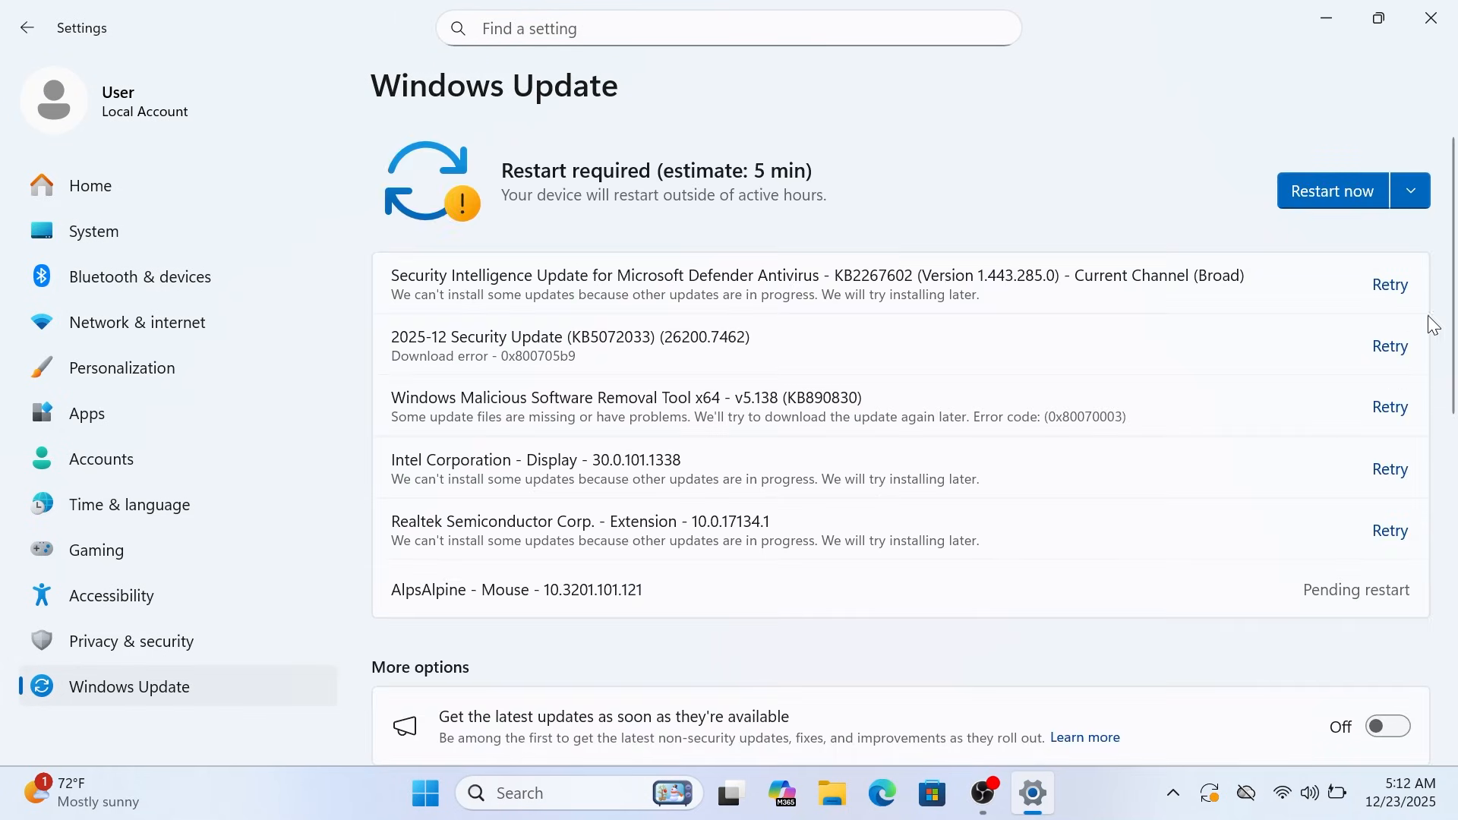
click(1416, 186)
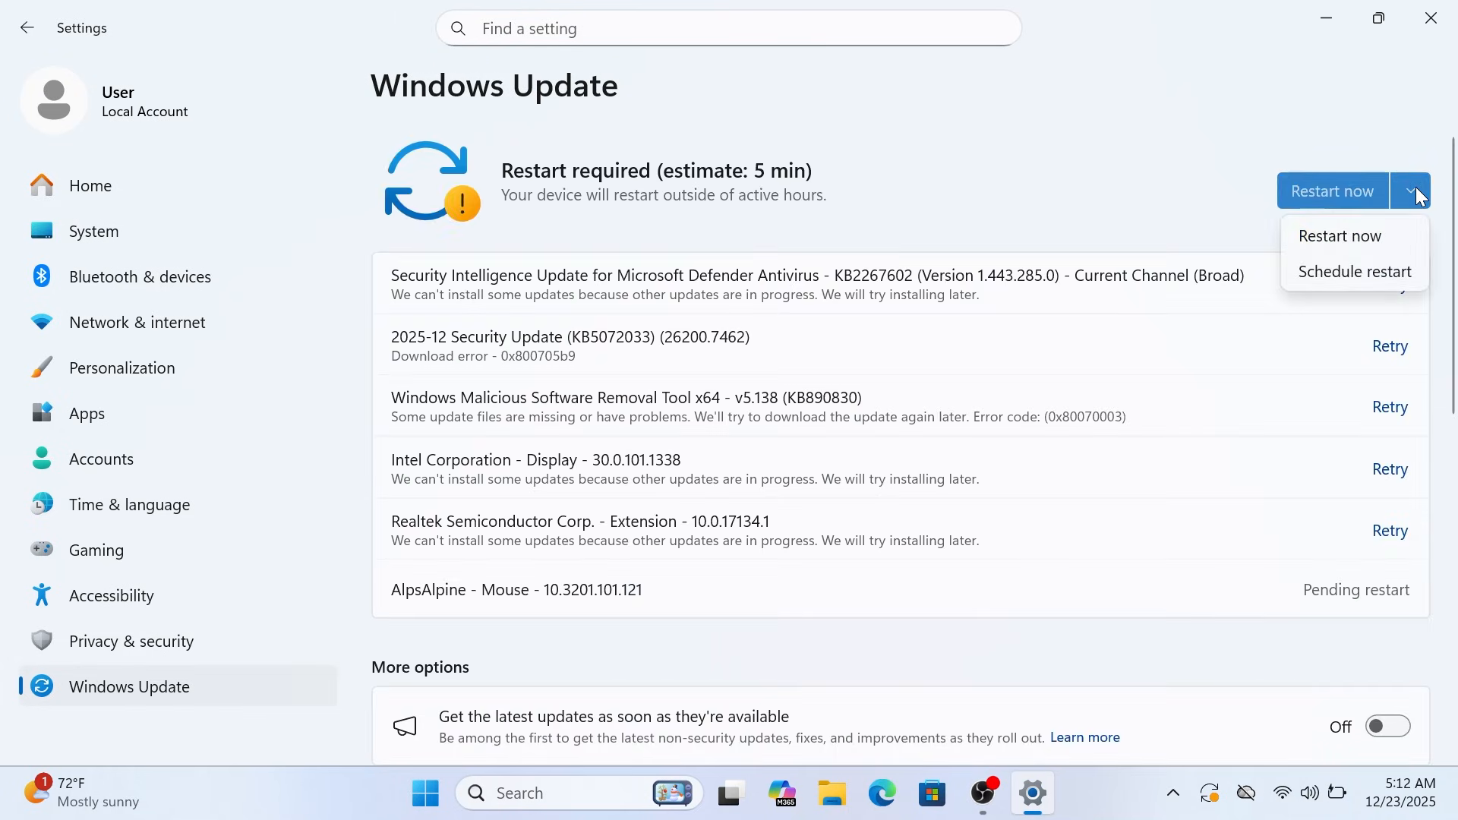
click(1223, 216)
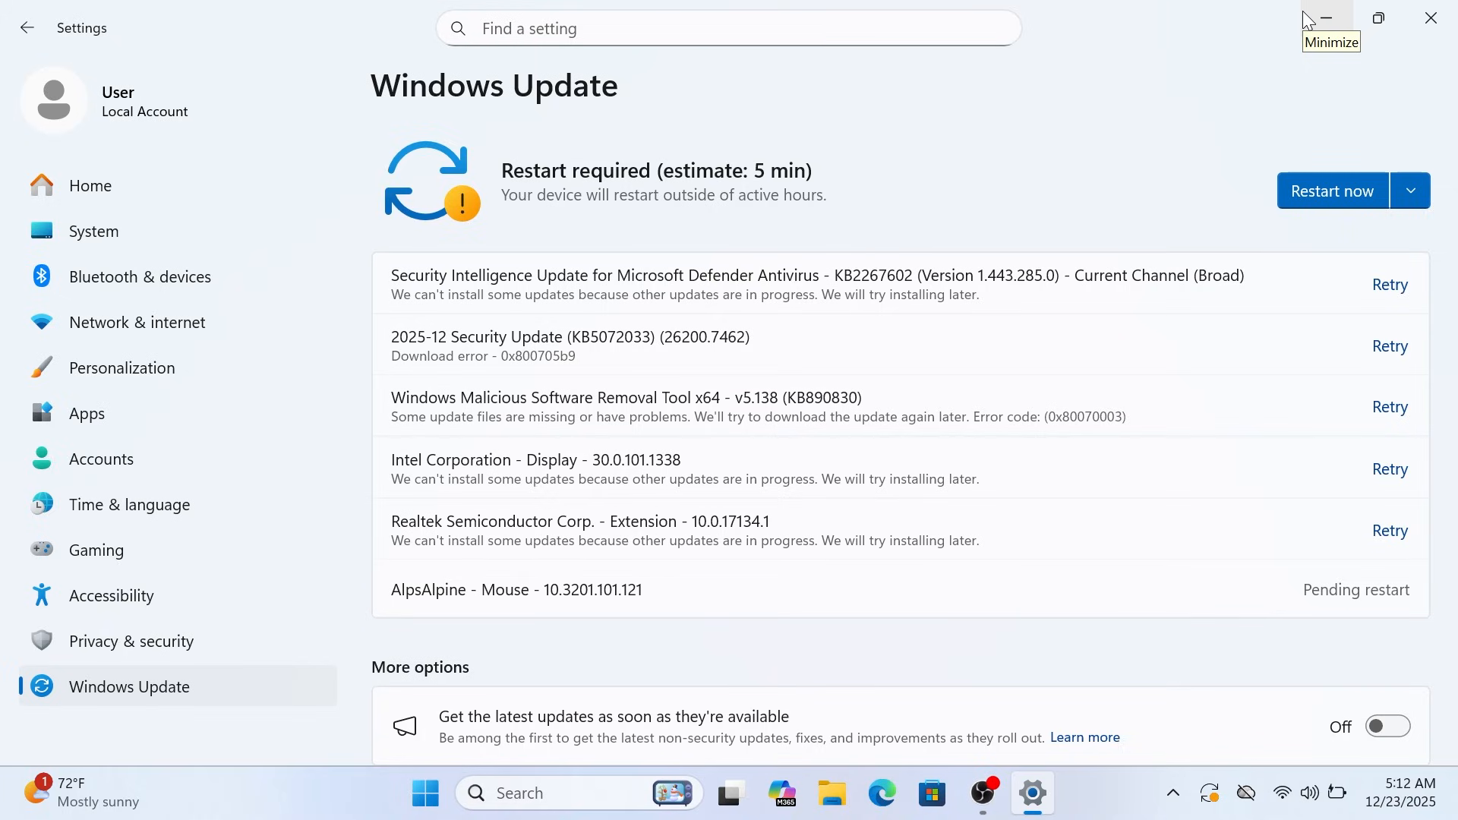
click(985, 810)
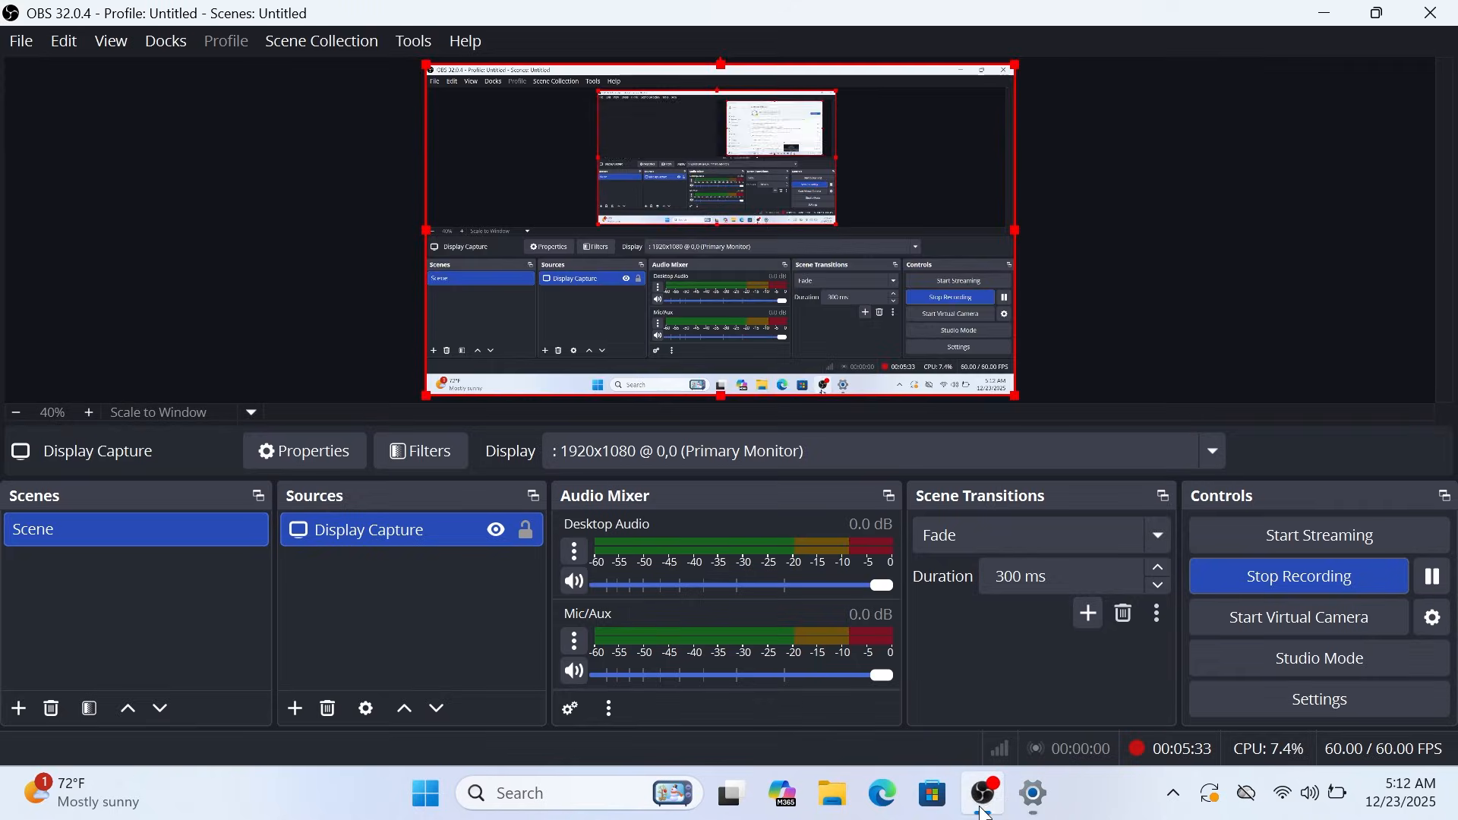
click(1259, 577)
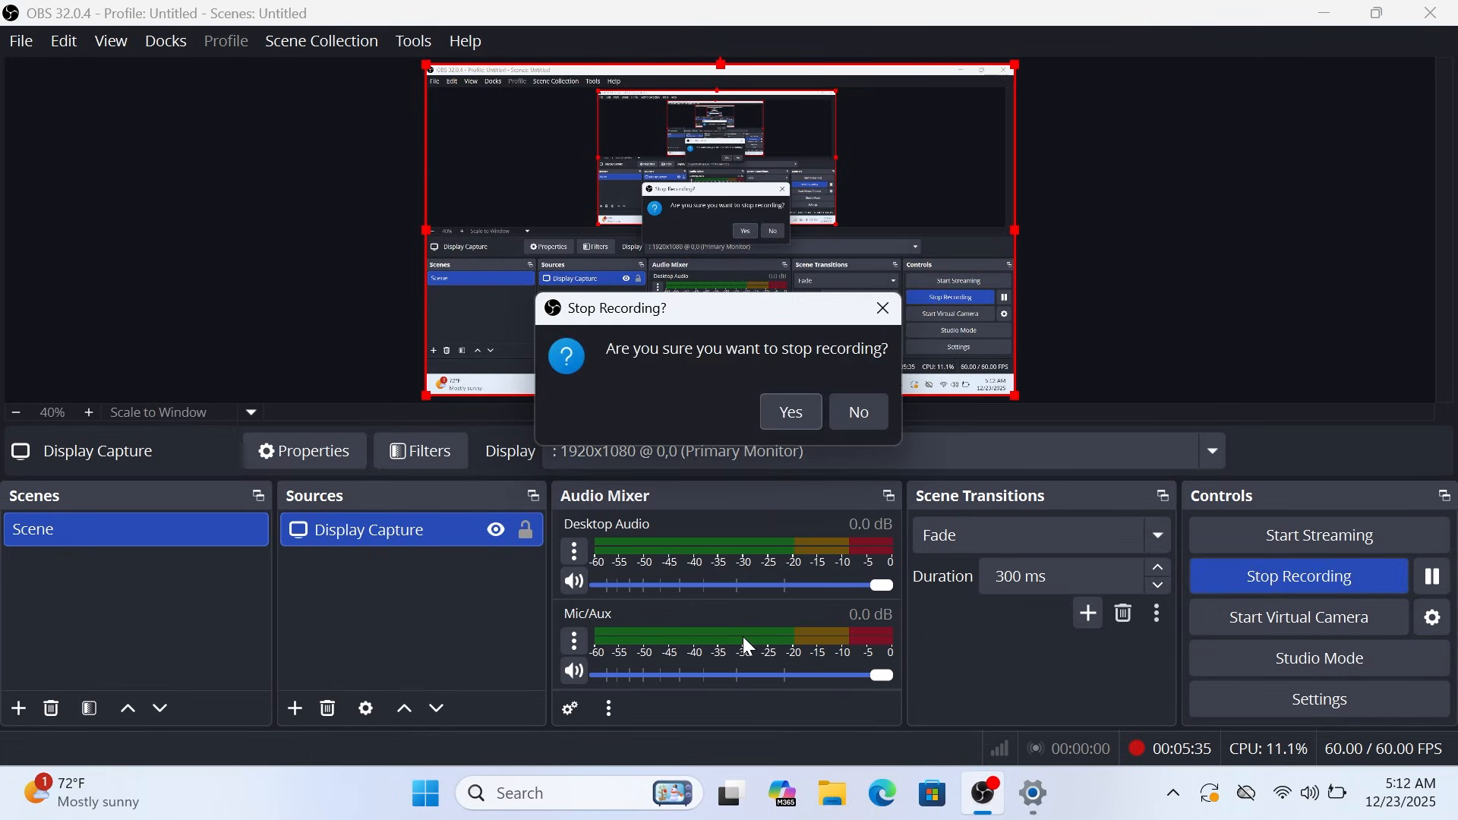